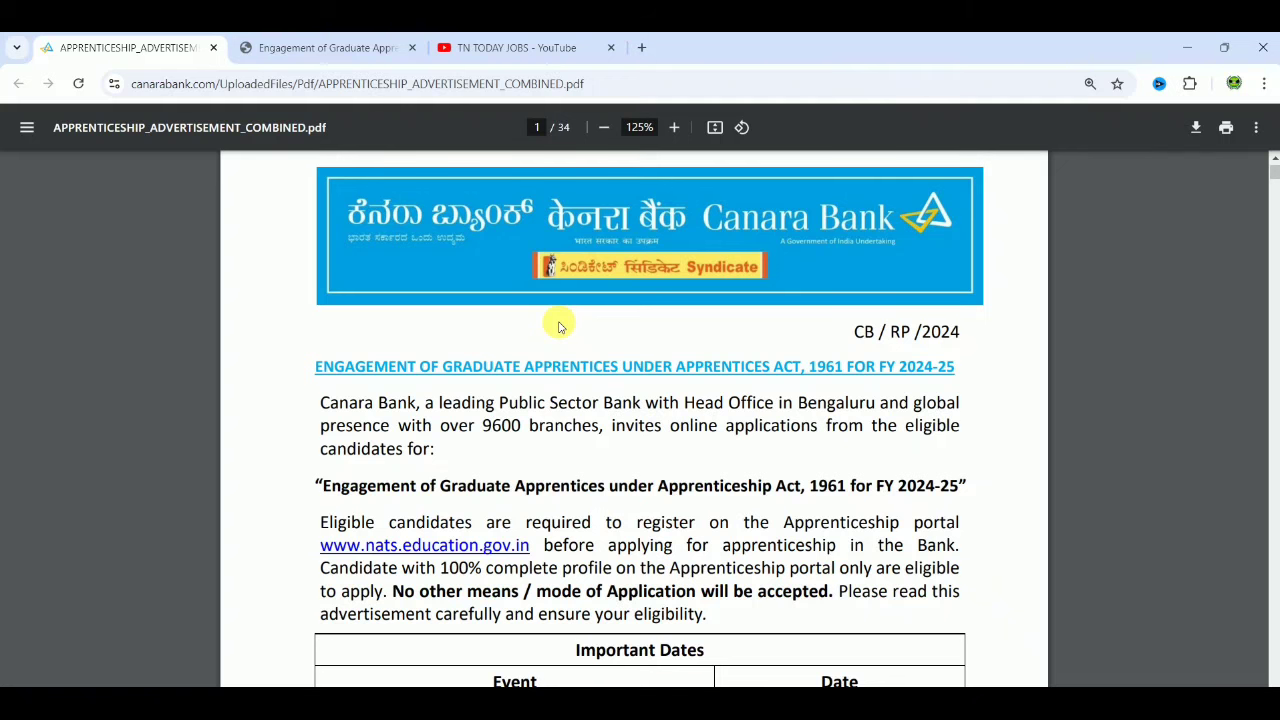
Step: Scroll the advertisement PDF from Important Dates down to the page-4 age-relaxation notes
{"action": "scroll", "coordinate": [1221, 428], "scroll_direction": "down", "scroll_amount": 2}
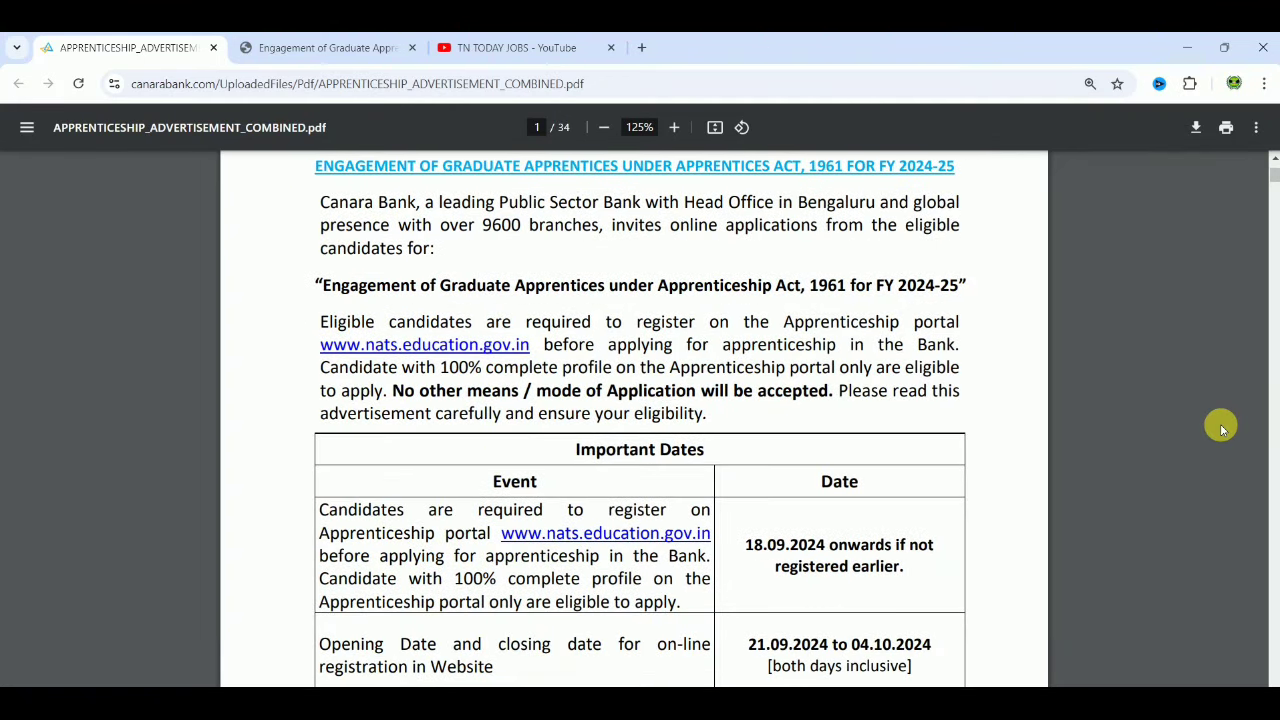
{"action": "scroll", "coordinate": [1221, 428], "scroll_direction": "down", "scroll_amount": 4}
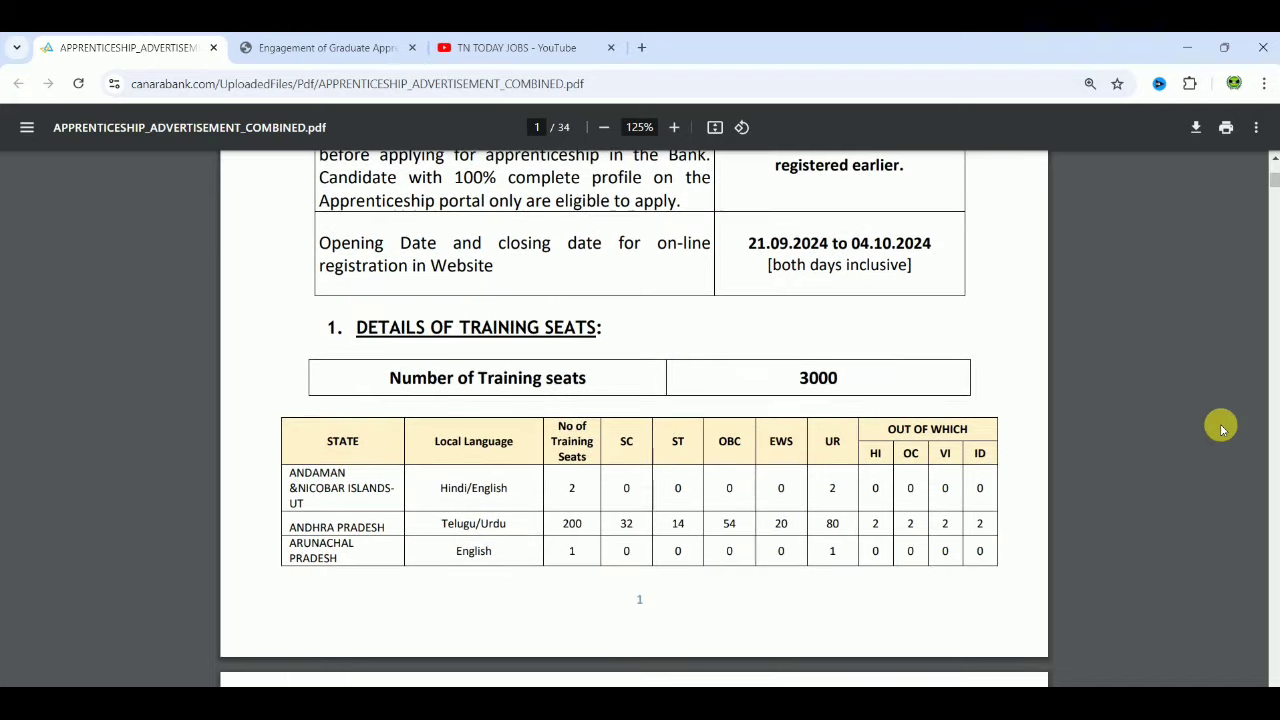
{"action": "scroll", "coordinate": [1221, 428], "scroll_direction": "down", "scroll_amount": 6}
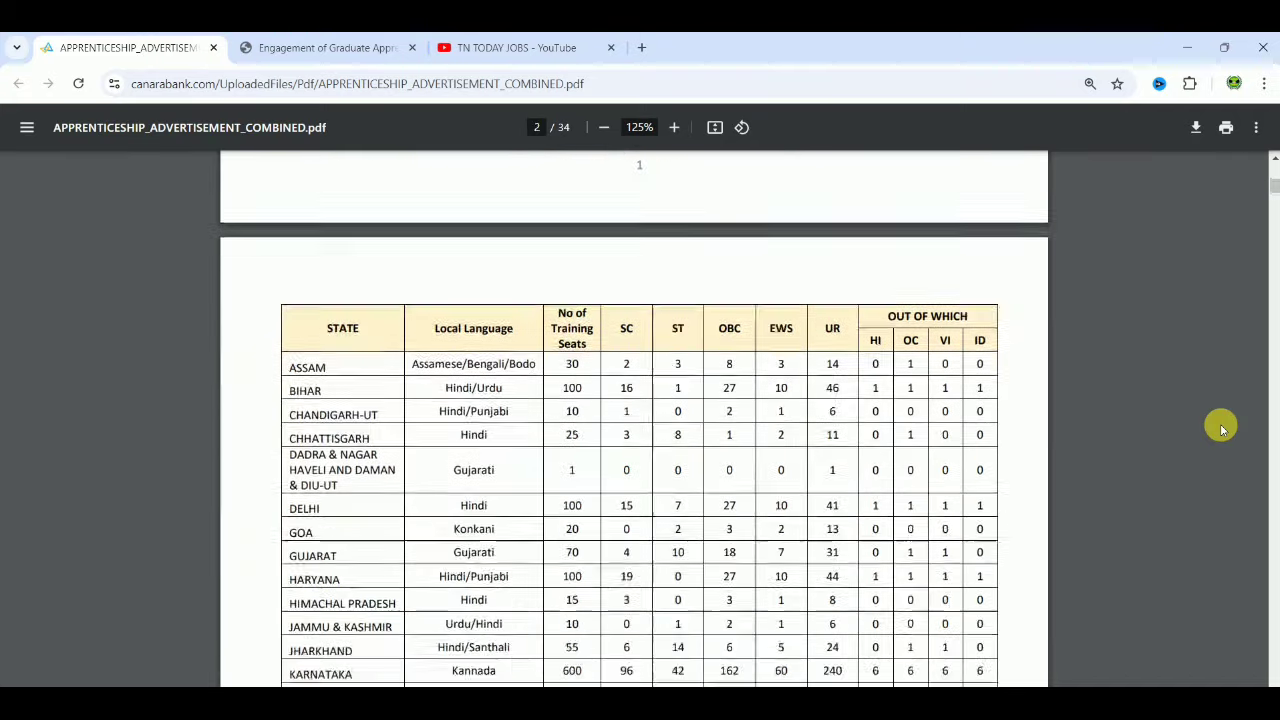
{"action": "scroll", "coordinate": [1221, 428], "scroll_direction": "down", "scroll_amount": 3}
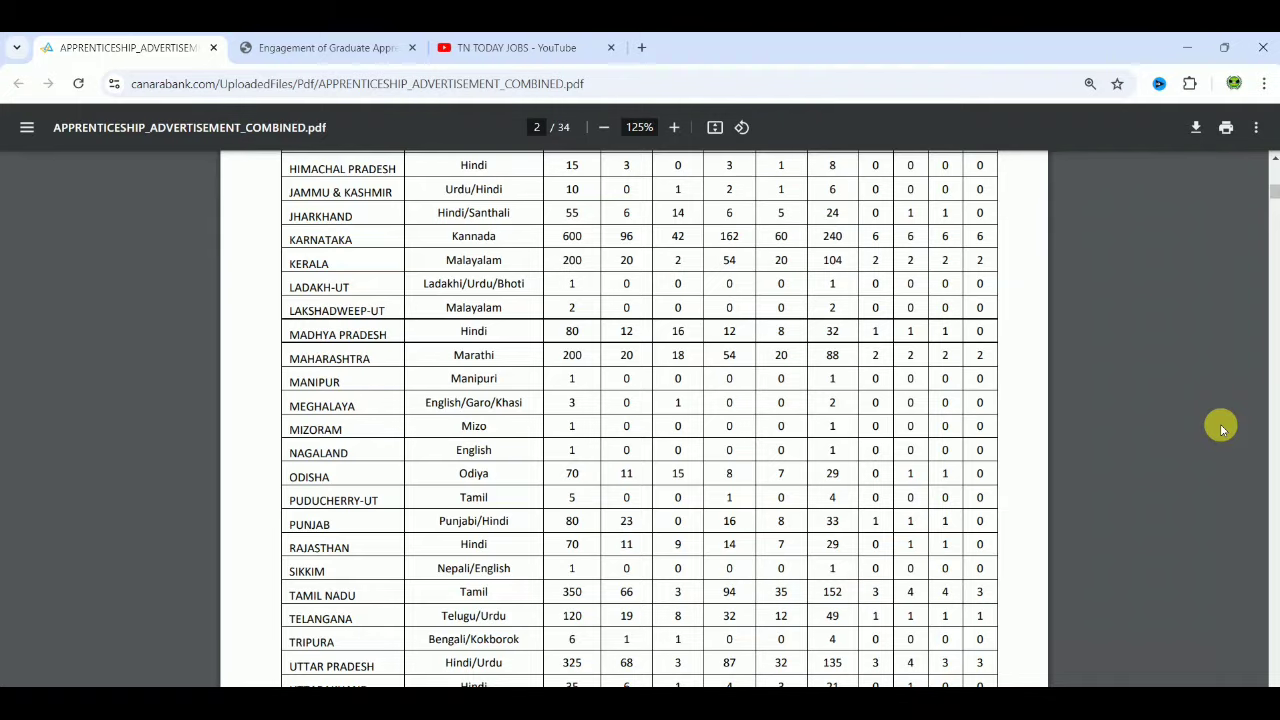
{"action": "scroll", "coordinate": [1221, 428], "scroll_direction": "down", "scroll_amount": 1}
{"action": "scroll", "coordinate": [1221, 428], "scroll_direction": "down", "scroll_amount": 9}
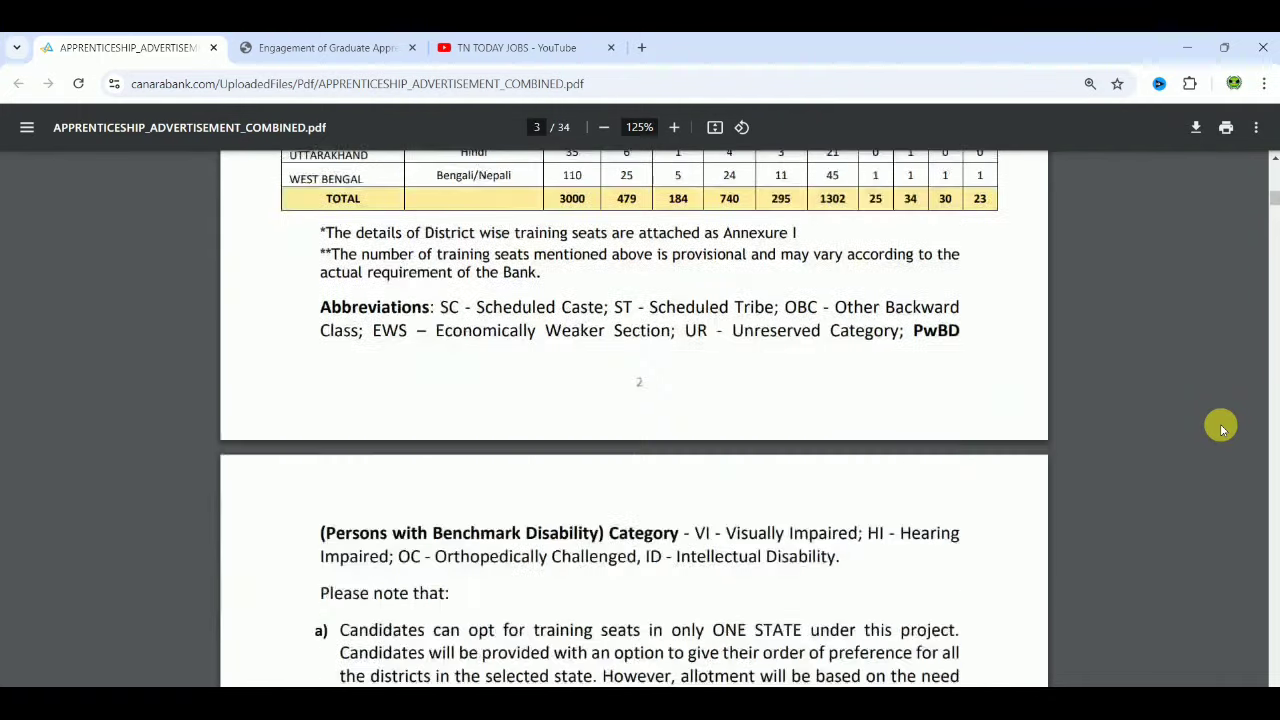
{"action": "scroll", "coordinate": [1221, 428], "scroll_direction": "down", "scroll_amount": 15}
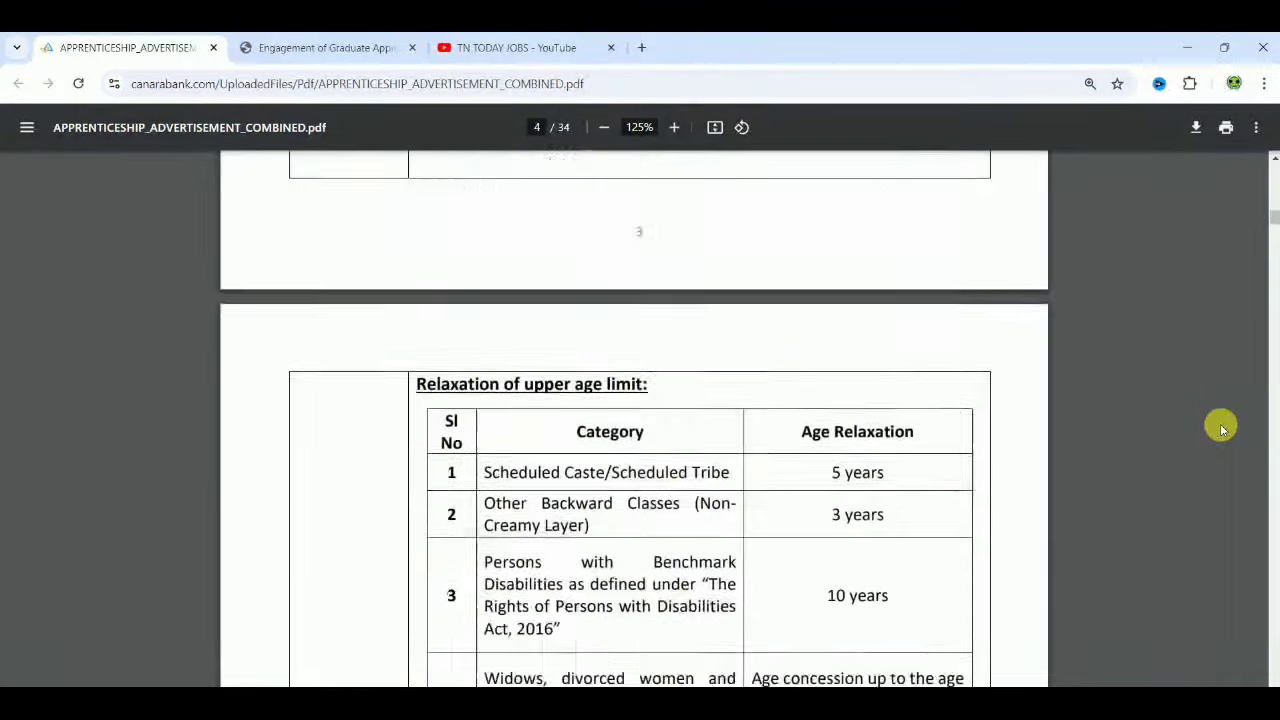
{"action": "scroll", "coordinate": [1221, 428], "scroll_direction": "down", "scroll_amount": 5}
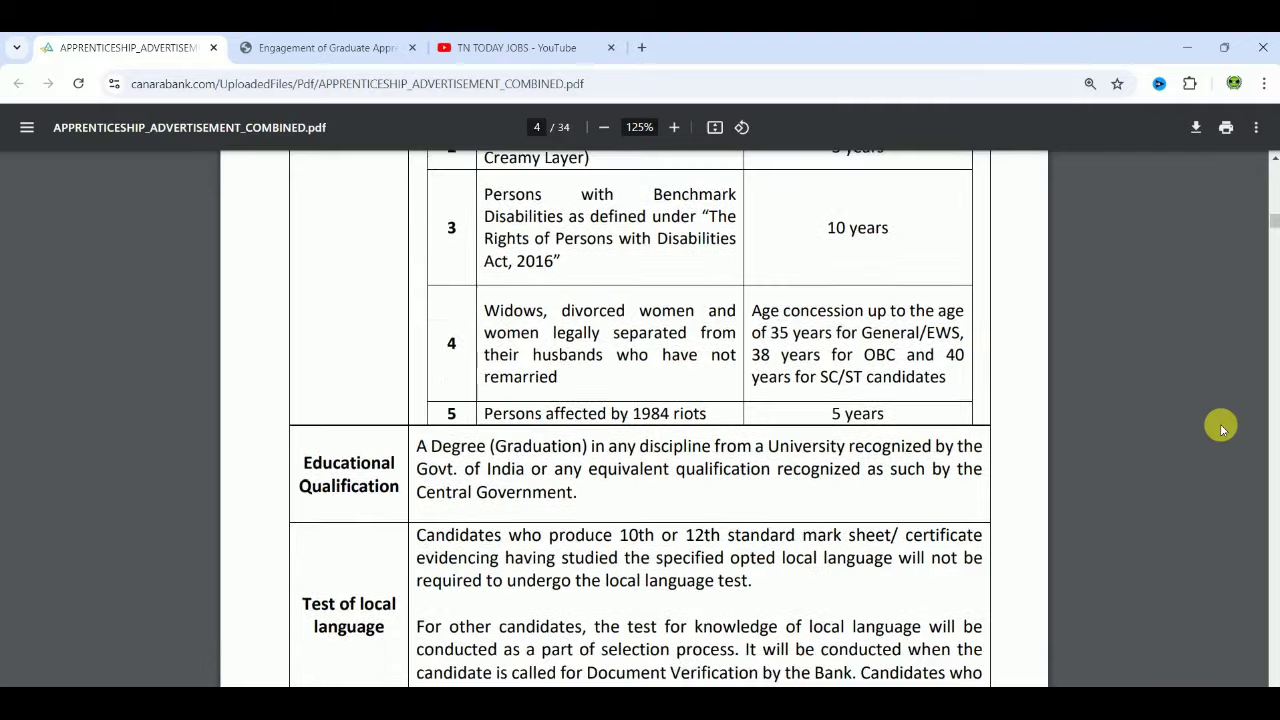
{"action": "scroll", "coordinate": [1221, 428], "scroll_direction": "down", "scroll_amount": 2}
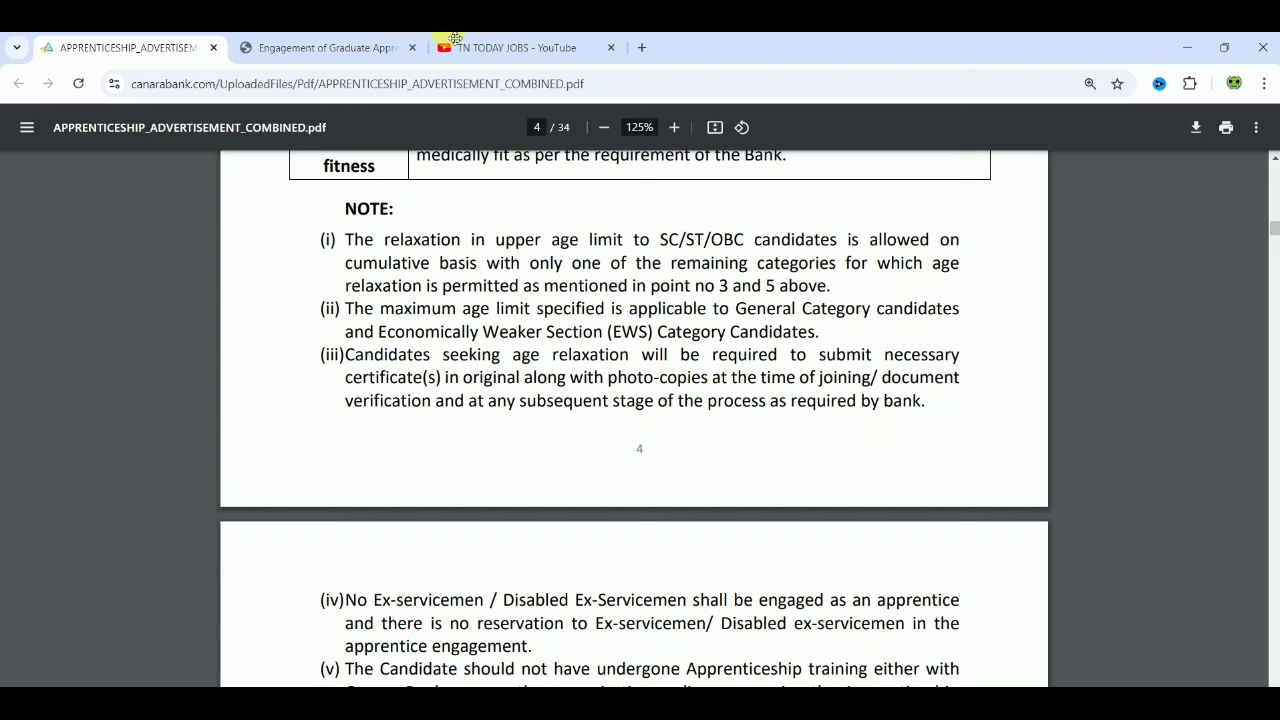
Step: On the IBPS tab, begin a new registration to reach the Basic Info form
{"action": "left_click", "coordinate": [296, 45]}
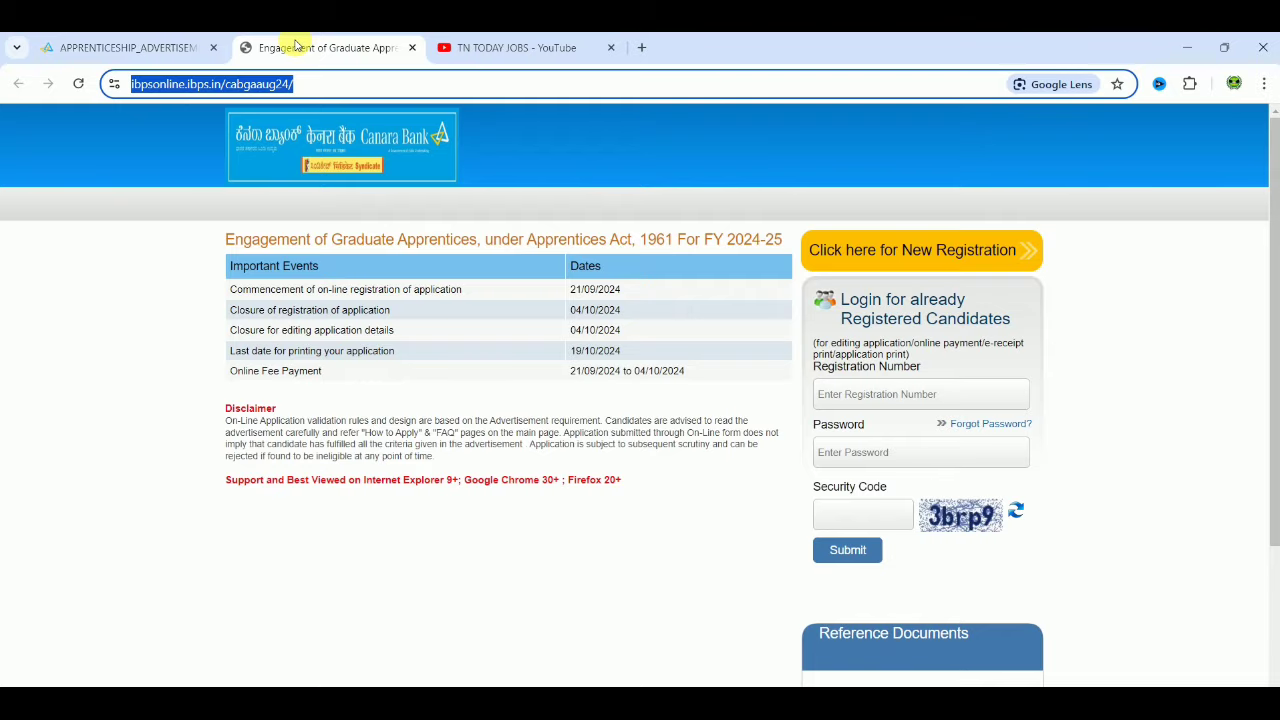
{"action": "left_click", "coordinate": [405, 528]}
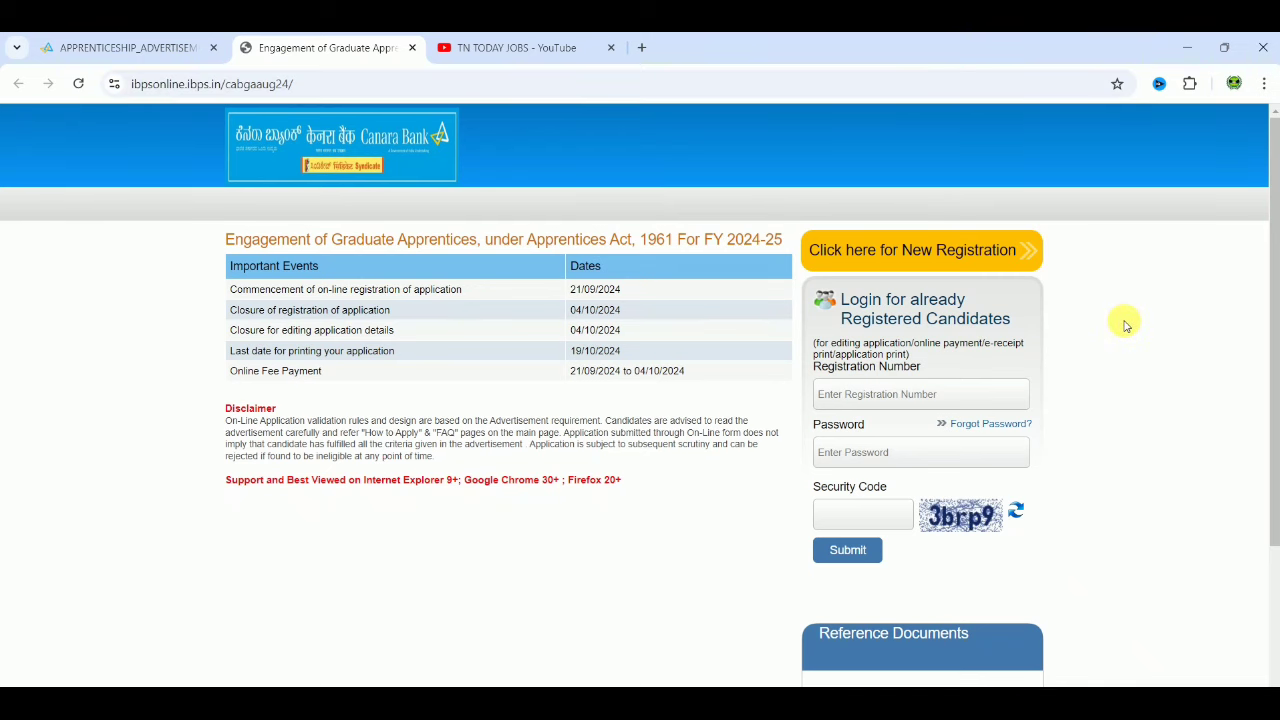
{"action": "left_click", "coordinate": [952, 253]}
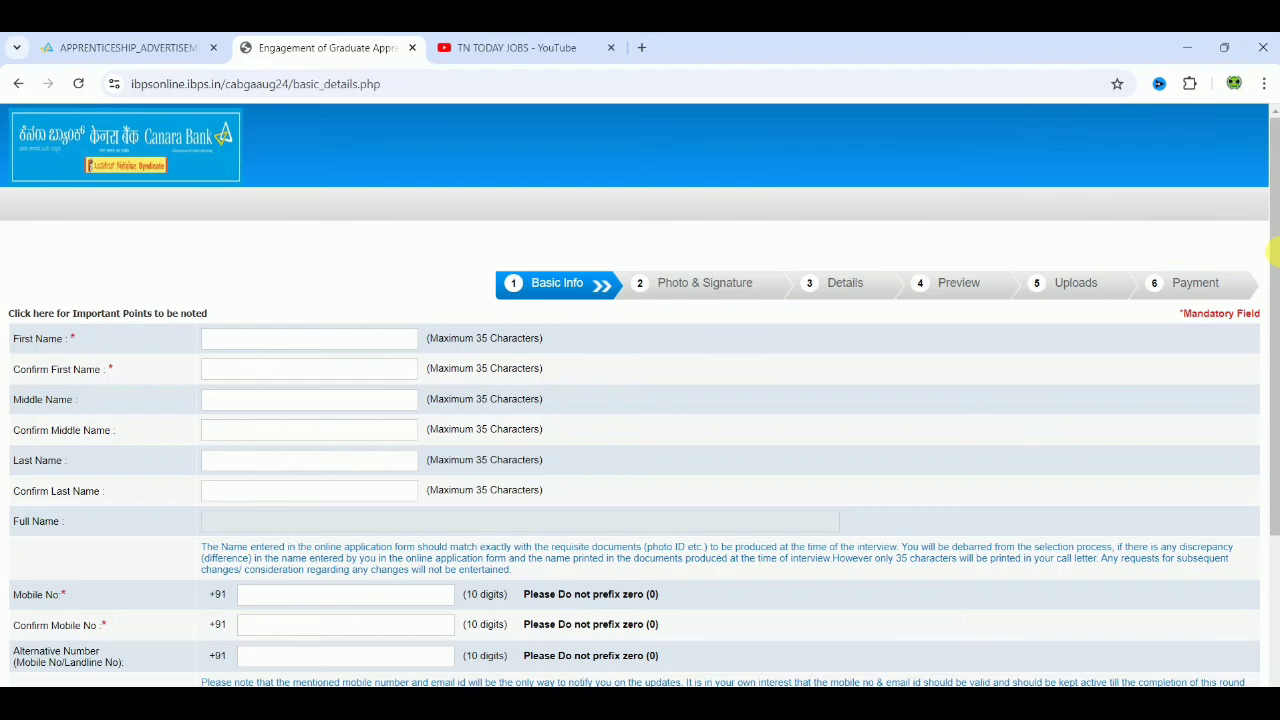
Step: Enter the candidate's first name and last name, each with its confirmation
{"action": "scroll", "coordinate": [1275, 300], "scroll_direction": "down", "scroll_amount": 3}
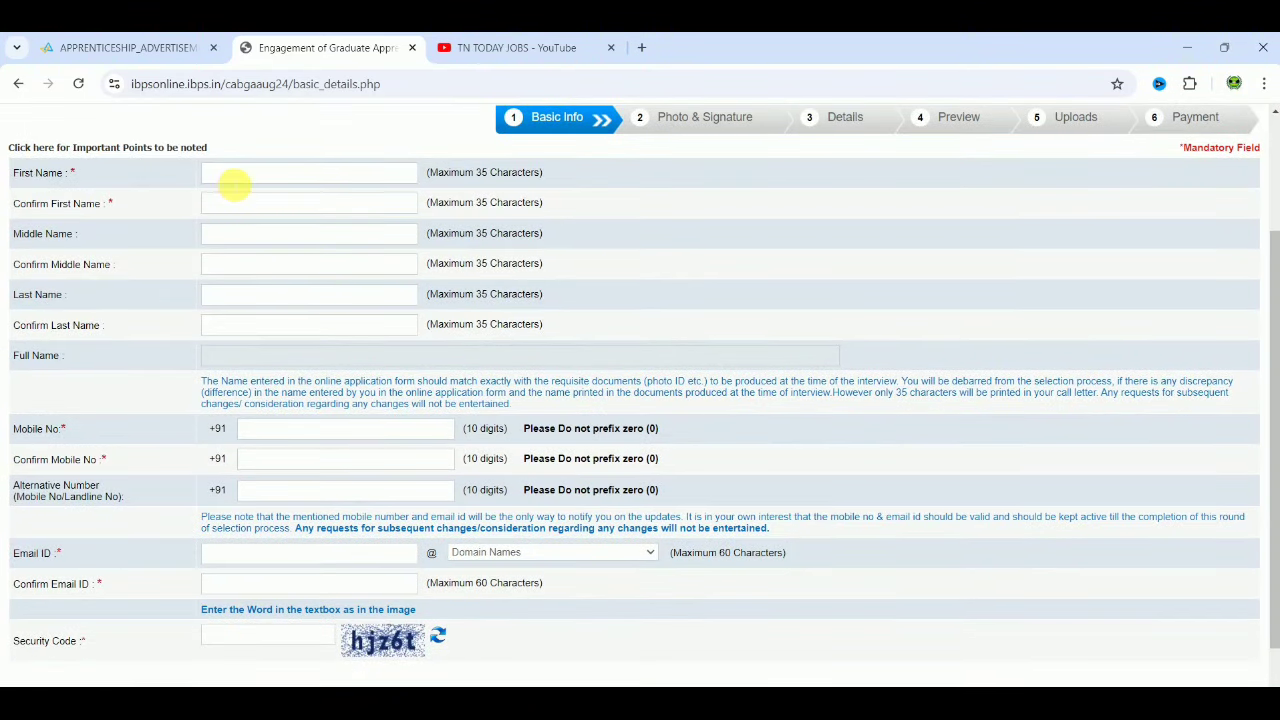
{"action": "type", "text": "abc"}
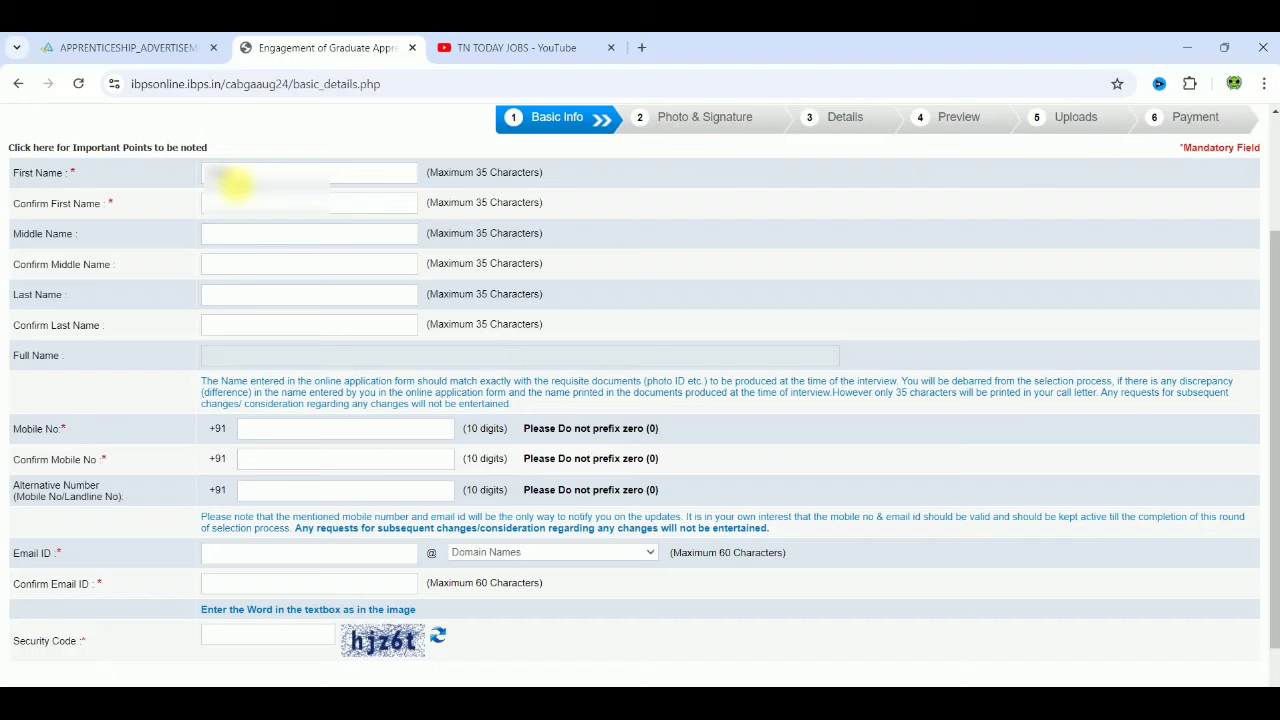
{"action": "left_click", "coordinate": [245, 204]}
{"action": "type", "text": "abc"}
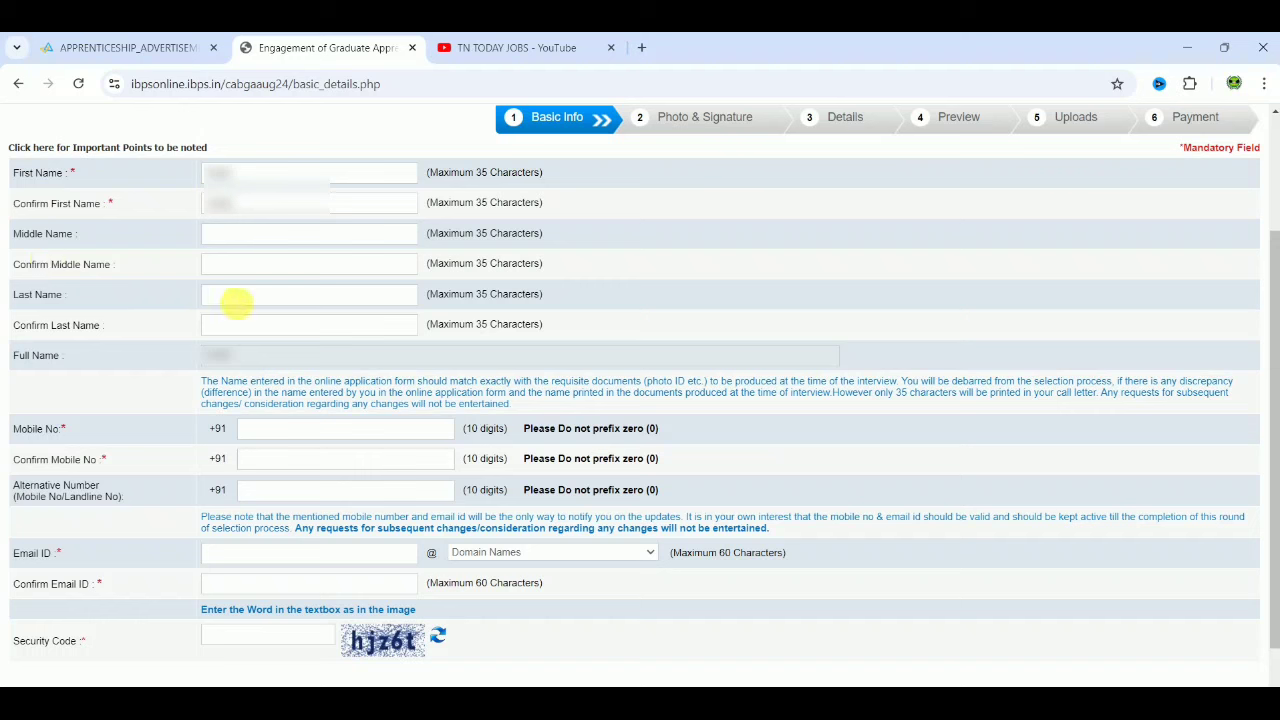
{"action": "left_click", "coordinate": [241, 296]}
{"action": "type", "text": "abc"}
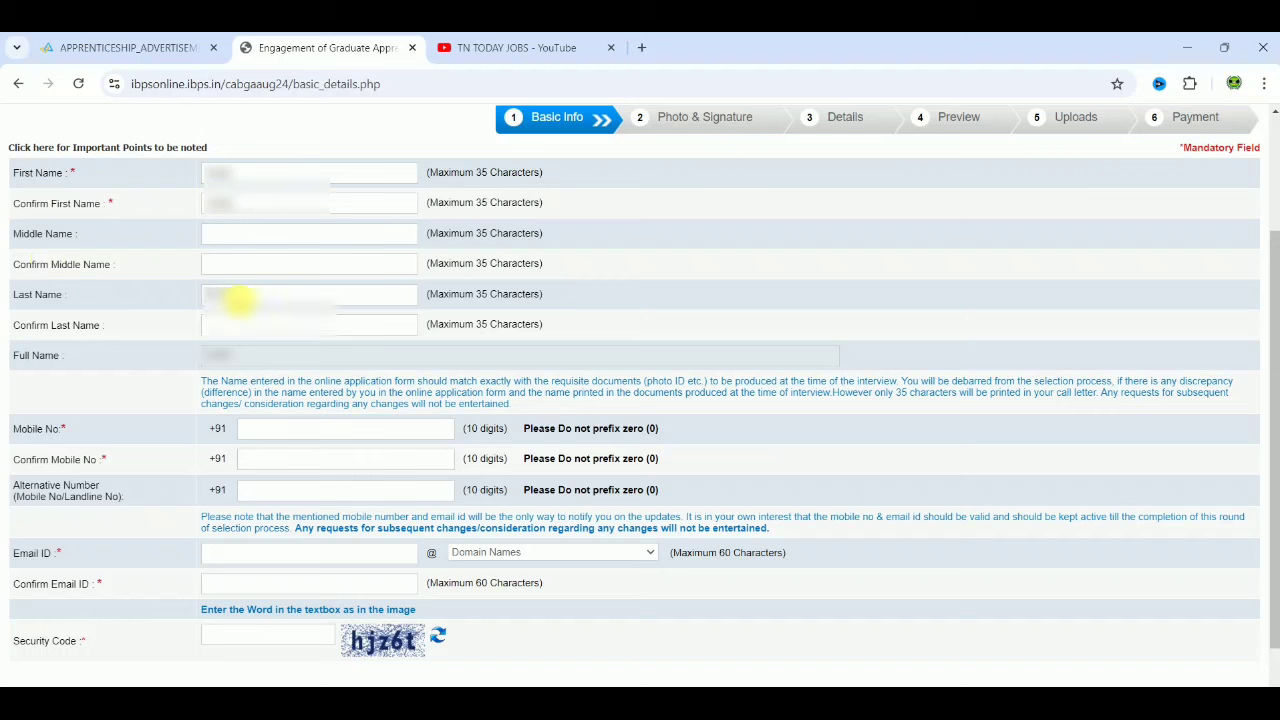
{"action": "left_click", "coordinate": [235, 330]}
{"action": "type", "text": "abc"}
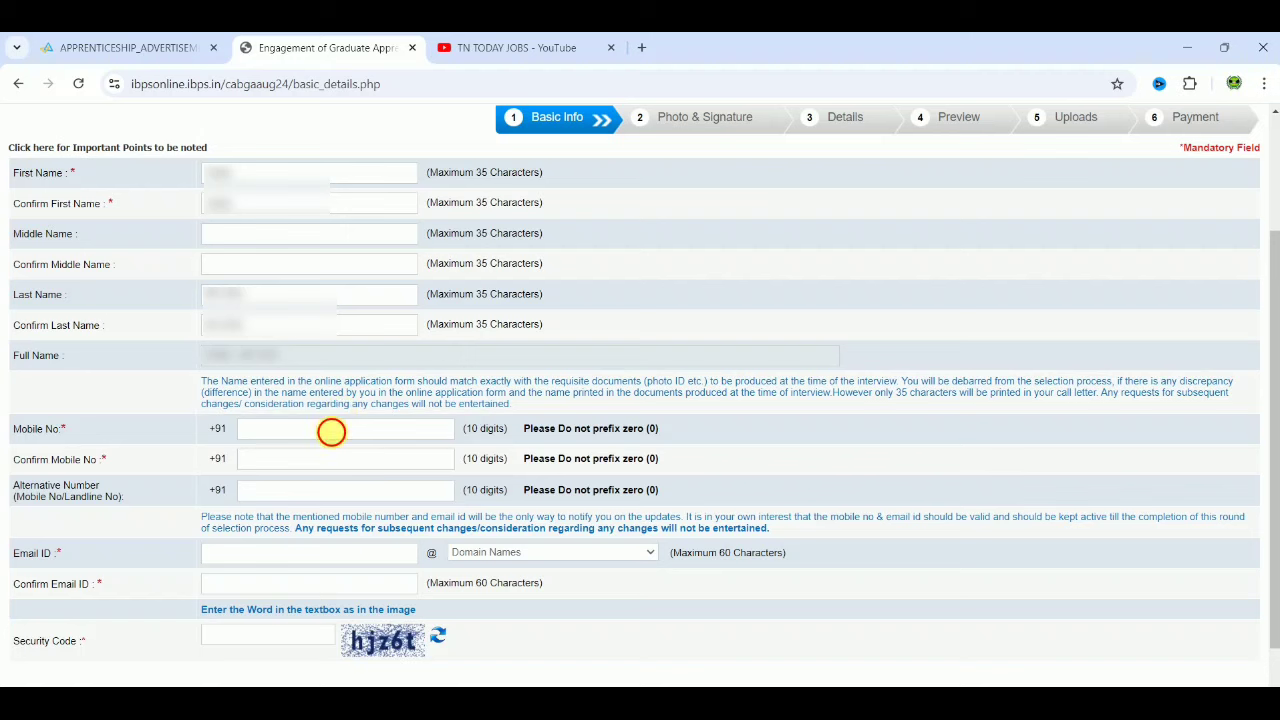
Step: Enter the candidate's mobile number and its confirmation field
{"action": "left_click", "coordinate": [331, 431]}
{"action": "type", "text": "81234"}
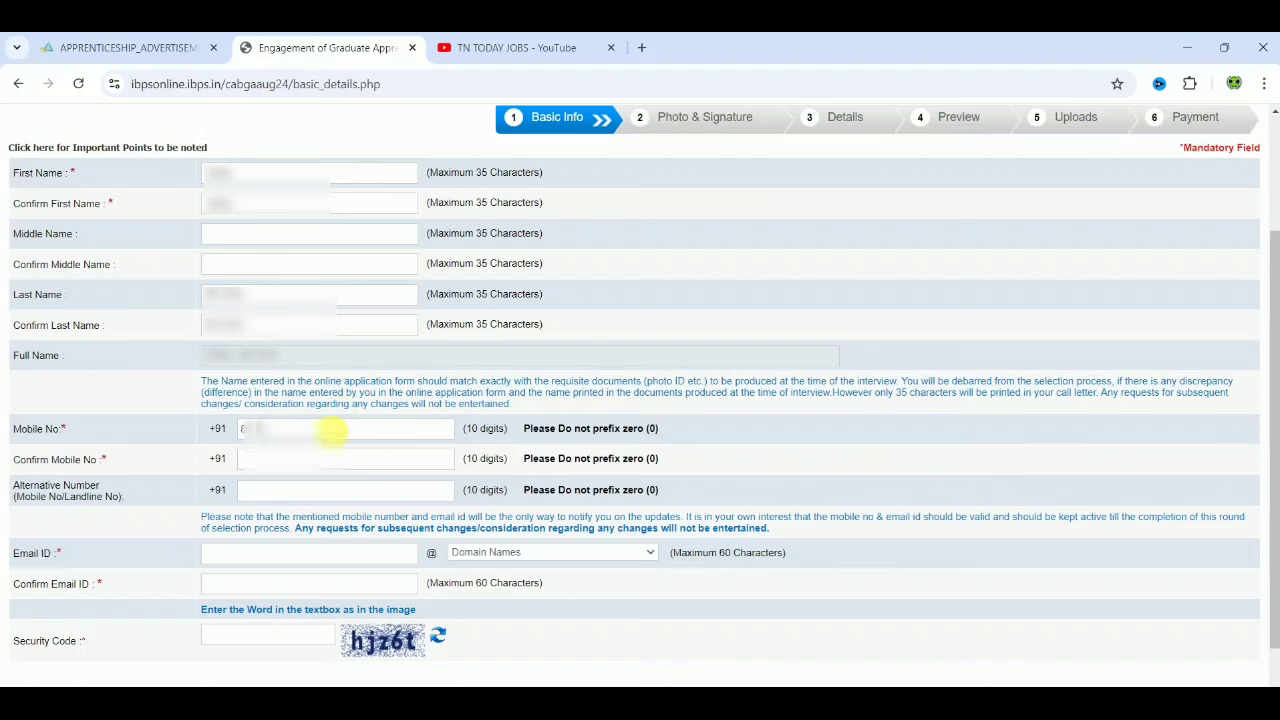
{"action": "type", "text": "5"}
{"action": "left_click", "coordinate": [306, 462]}
{"action": "type", "text": "8"}
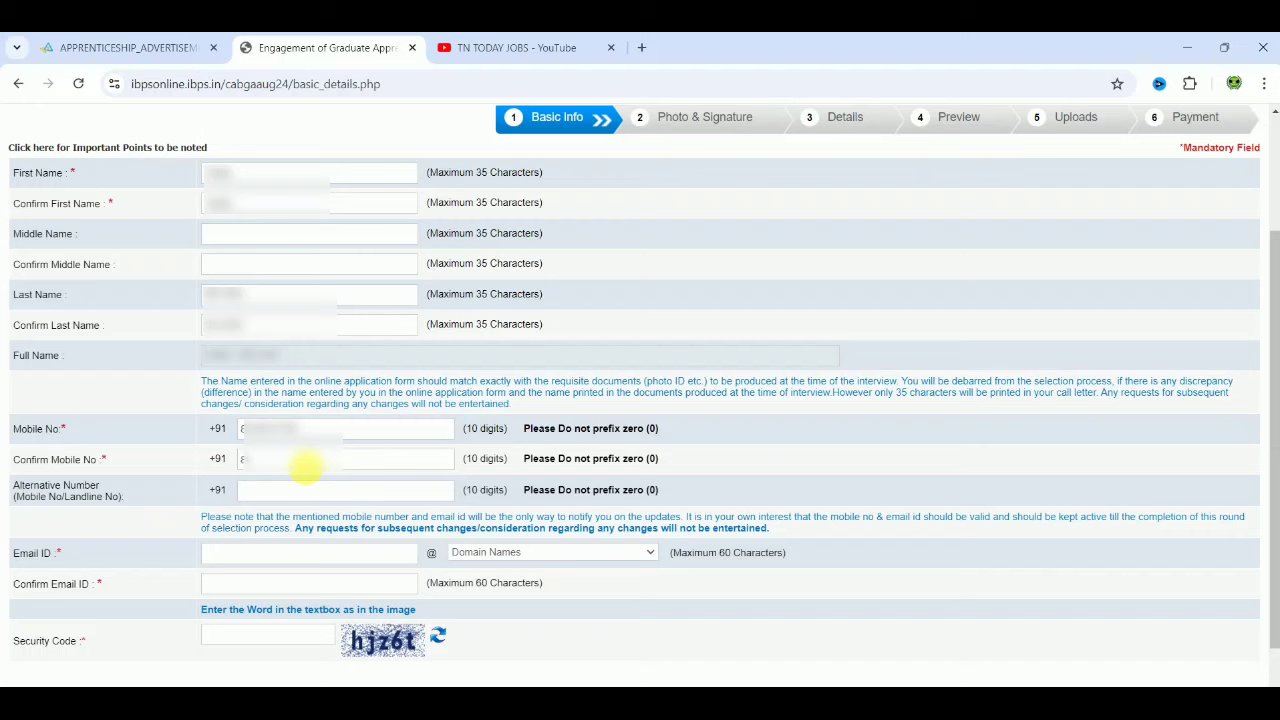
{"action": "type", "text": "1234"}
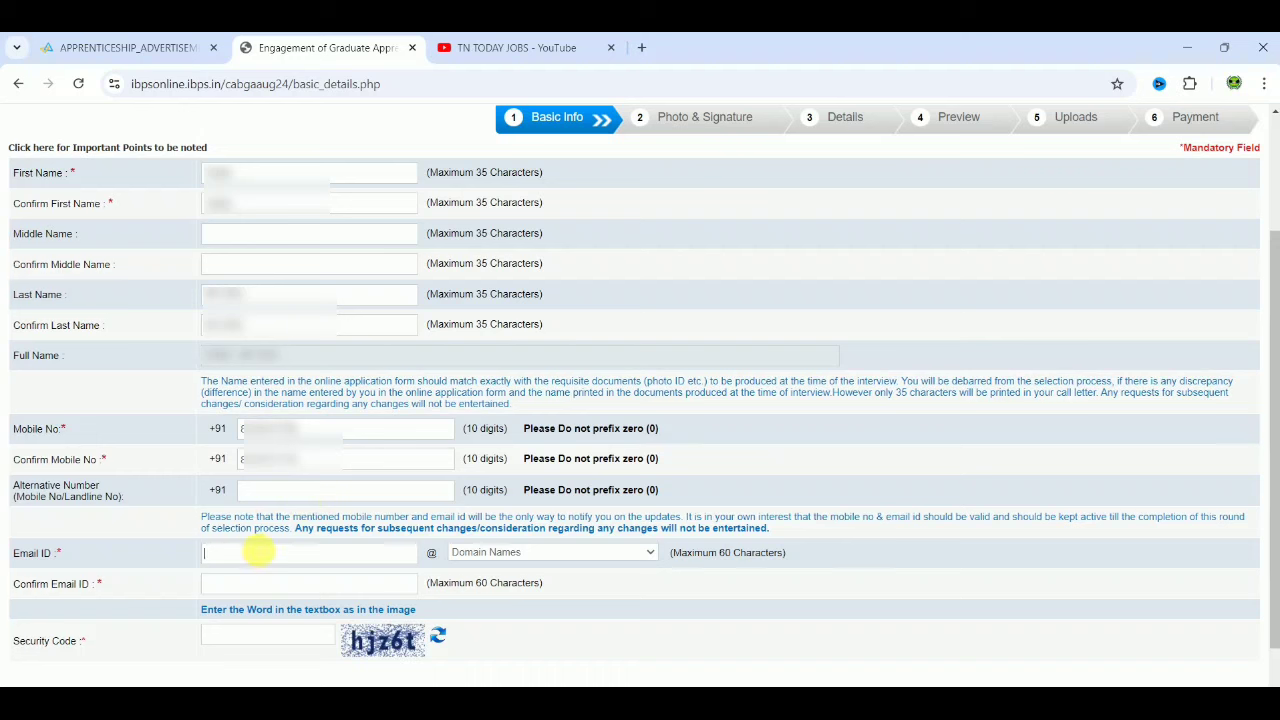
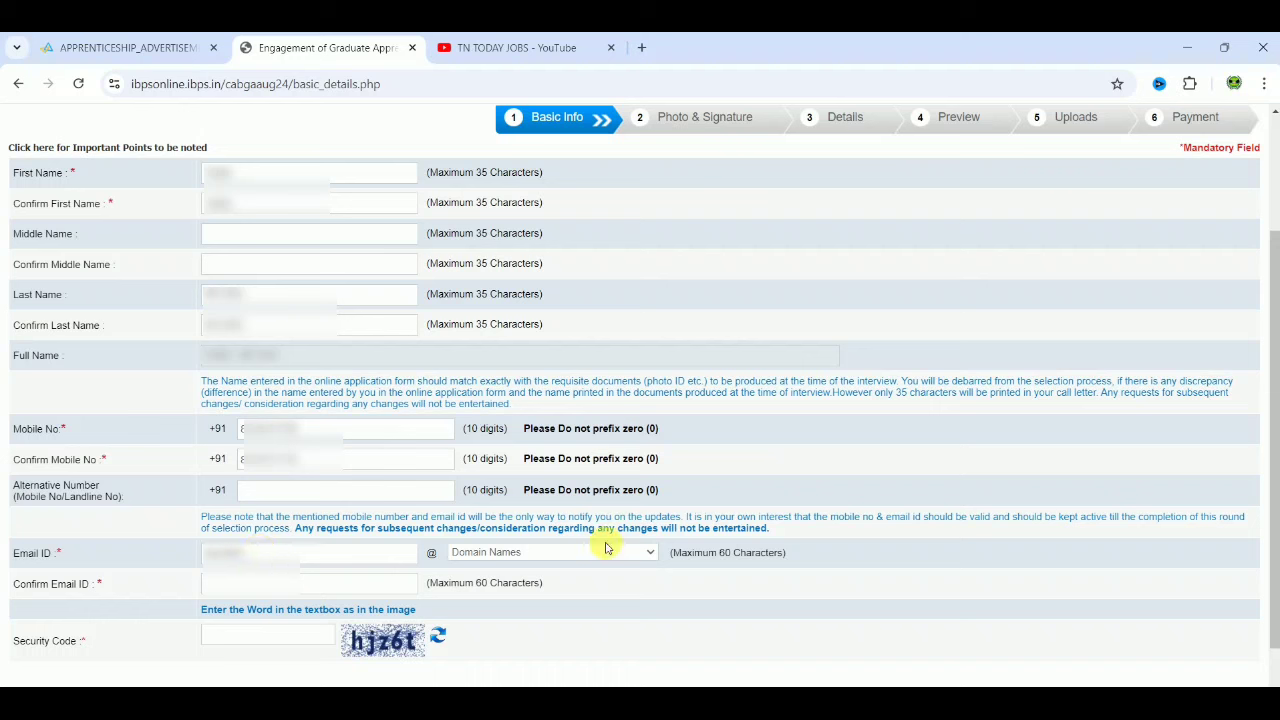
Step: Enter and confirm the candidate's gmail.com email address, then type the security code
{"action": "left_click", "coordinate": [541, 559]}
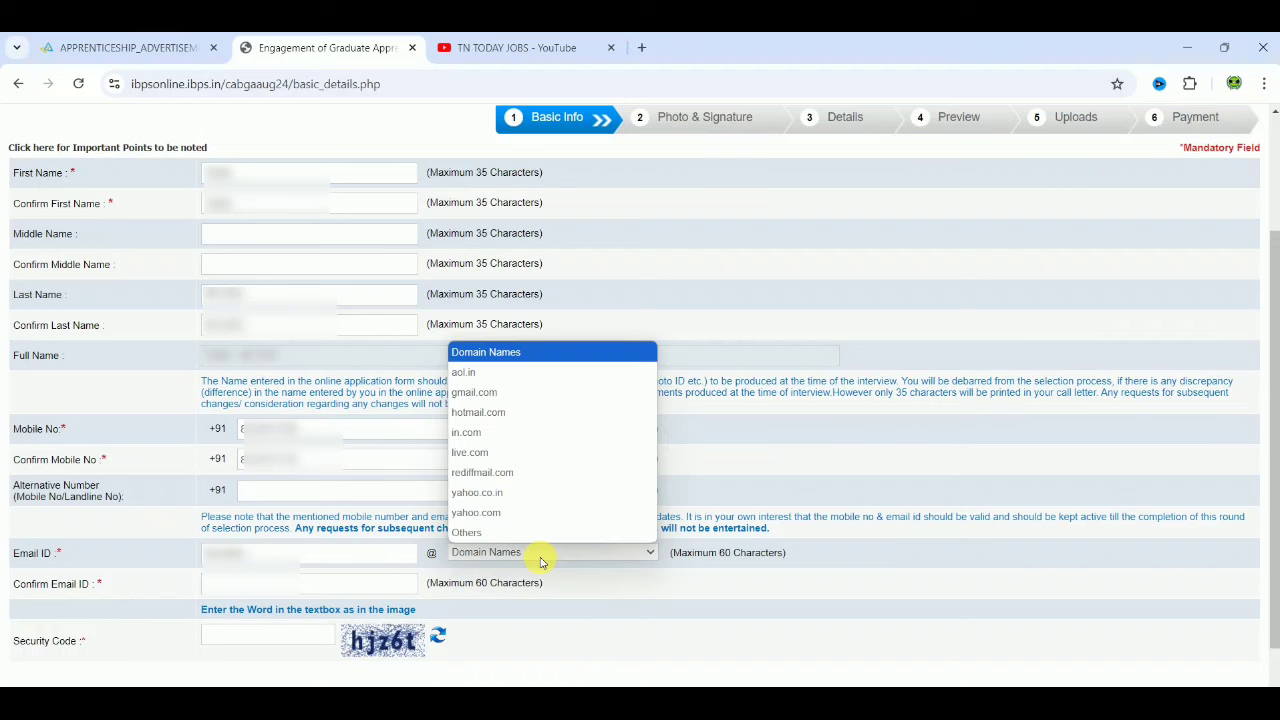
{"action": "left_click", "coordinate": [500, 395]}
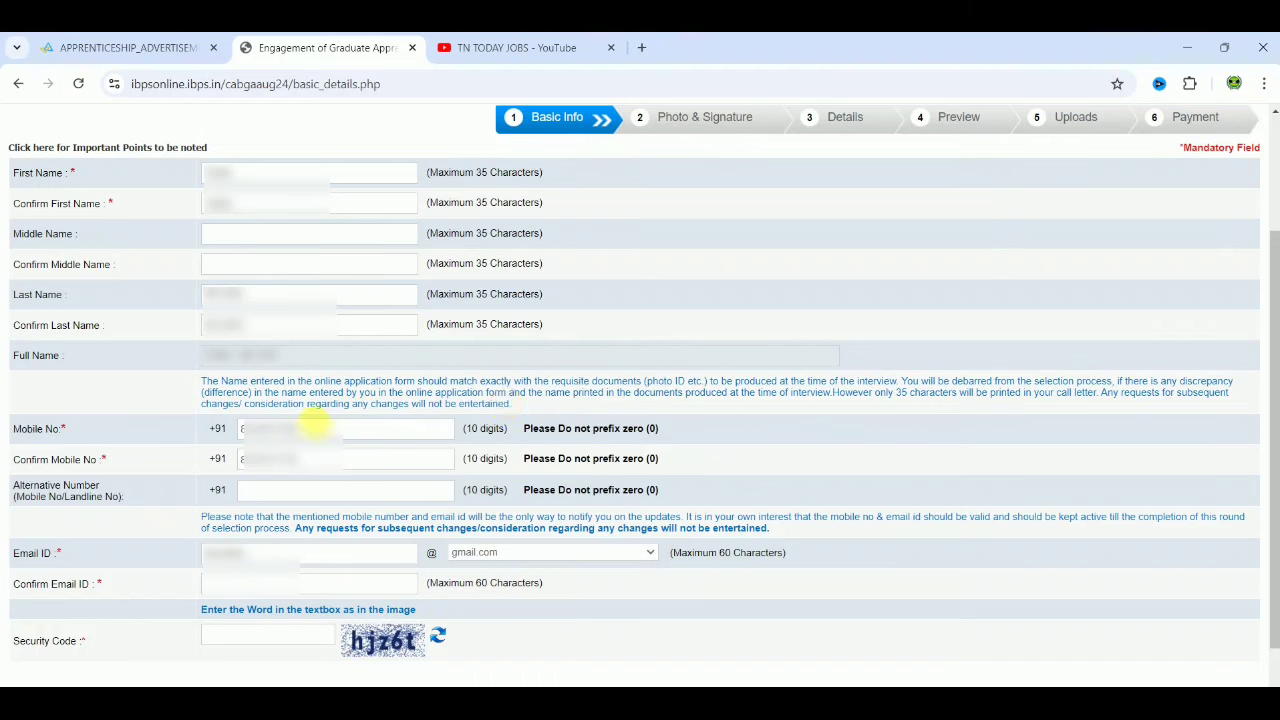
{"action": "left_click", "coordinate": [278, 588]}
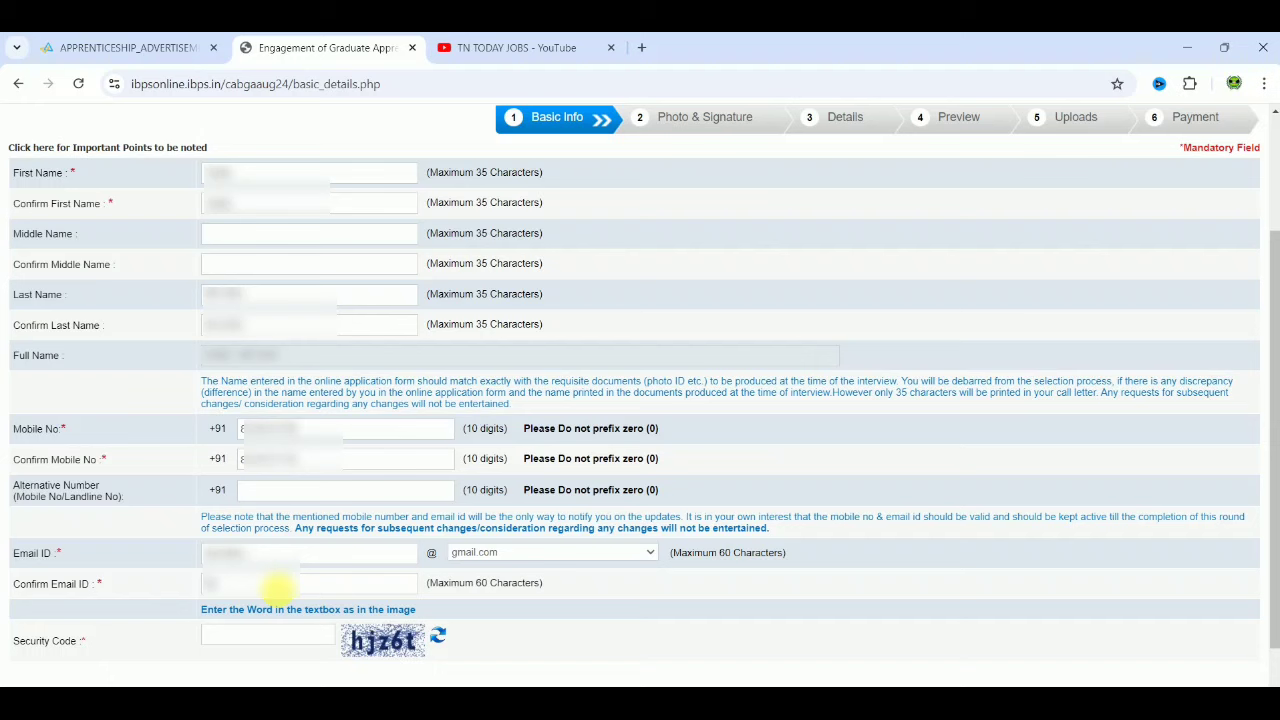
{"action": "type", "text": "xyzabcabcd"}
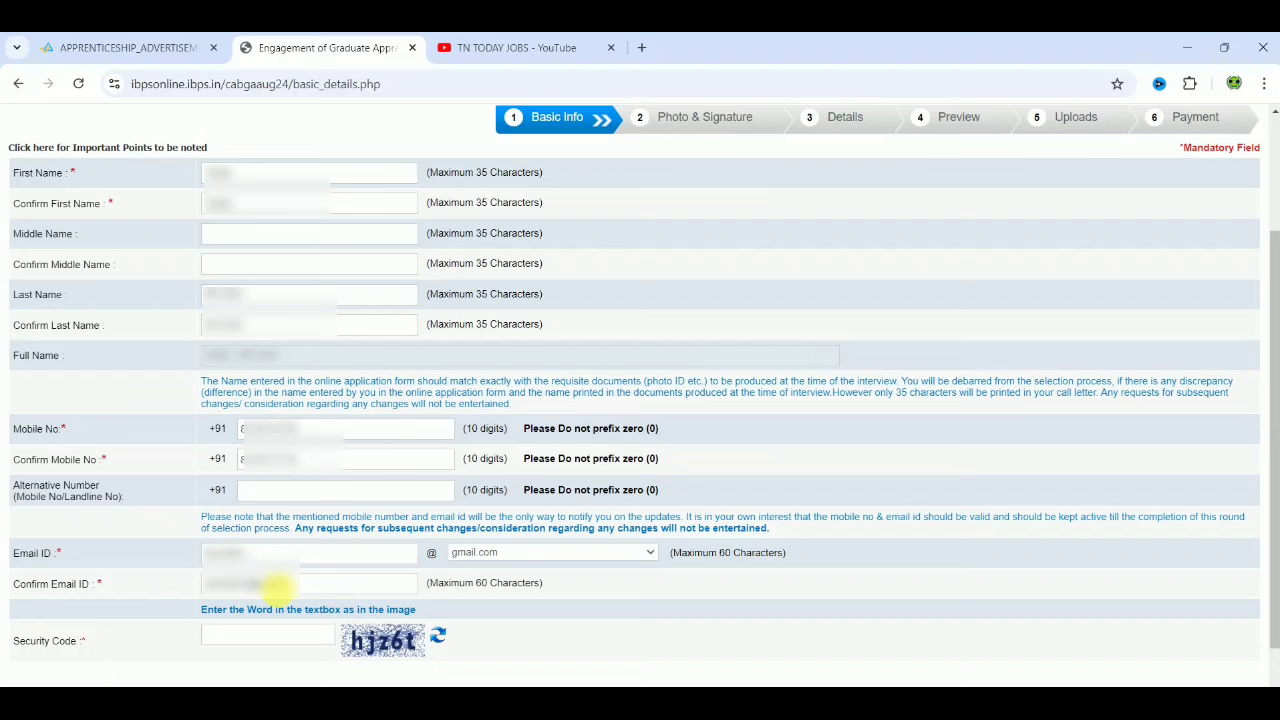
{"action": "type", "text": "abc"}
{"action": "left_click", "coordinate": [243, 642]}
{"action": "type", "text": "hjz"}
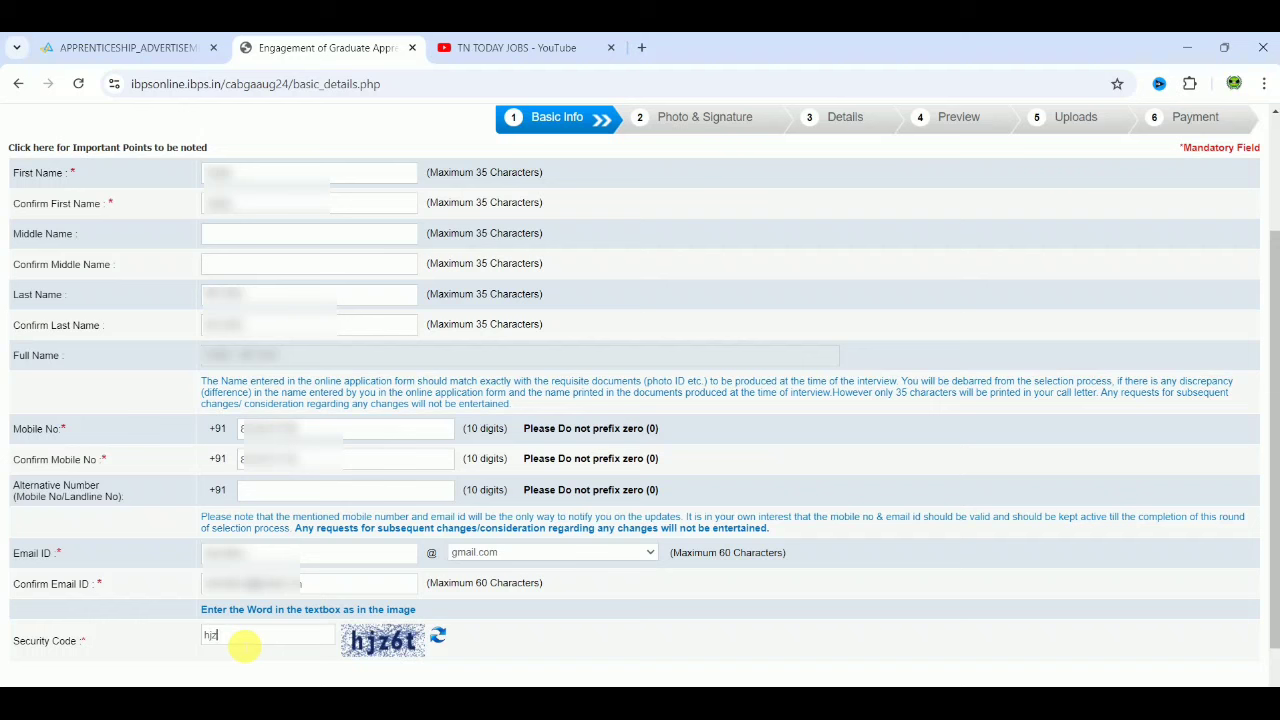
{"action": "type", "text": "6t"}
Step: Save the basic details and accept the confirmation, getting a provisional registration number
{"action": "left_click", "coordinate": [633, 680]}
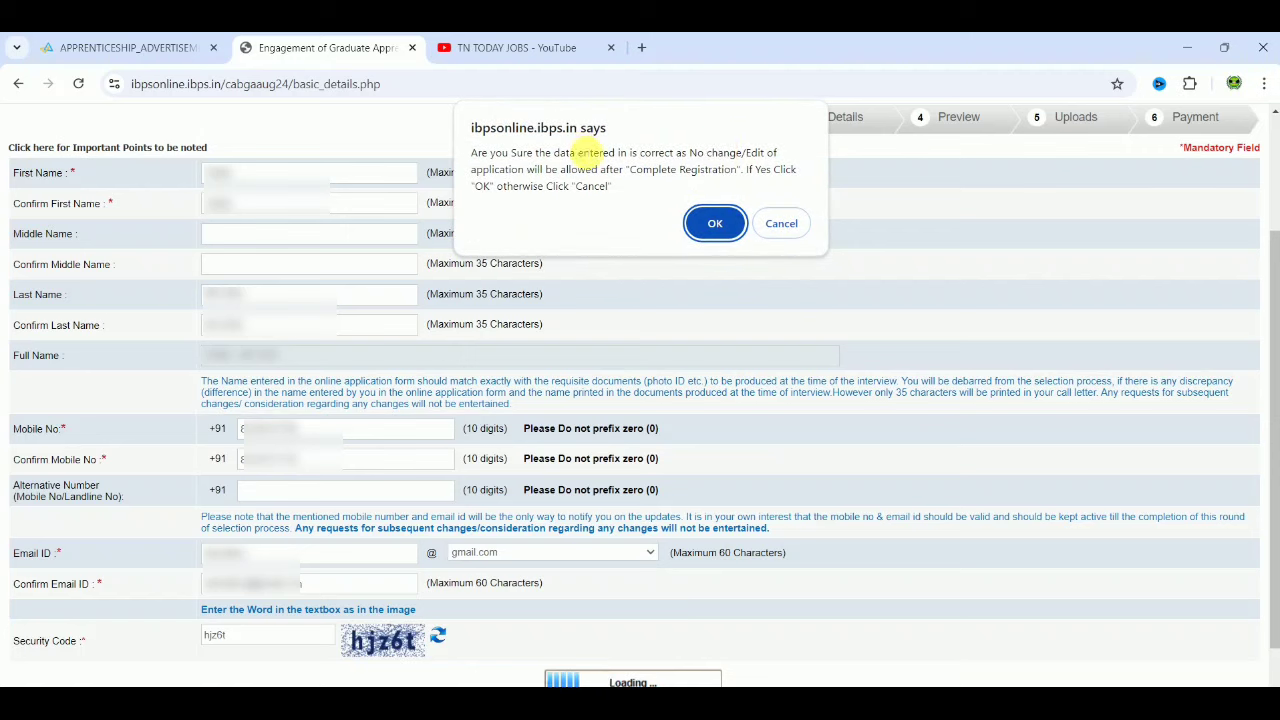
{"action": "left_click", "coordinate": [716, 224]}
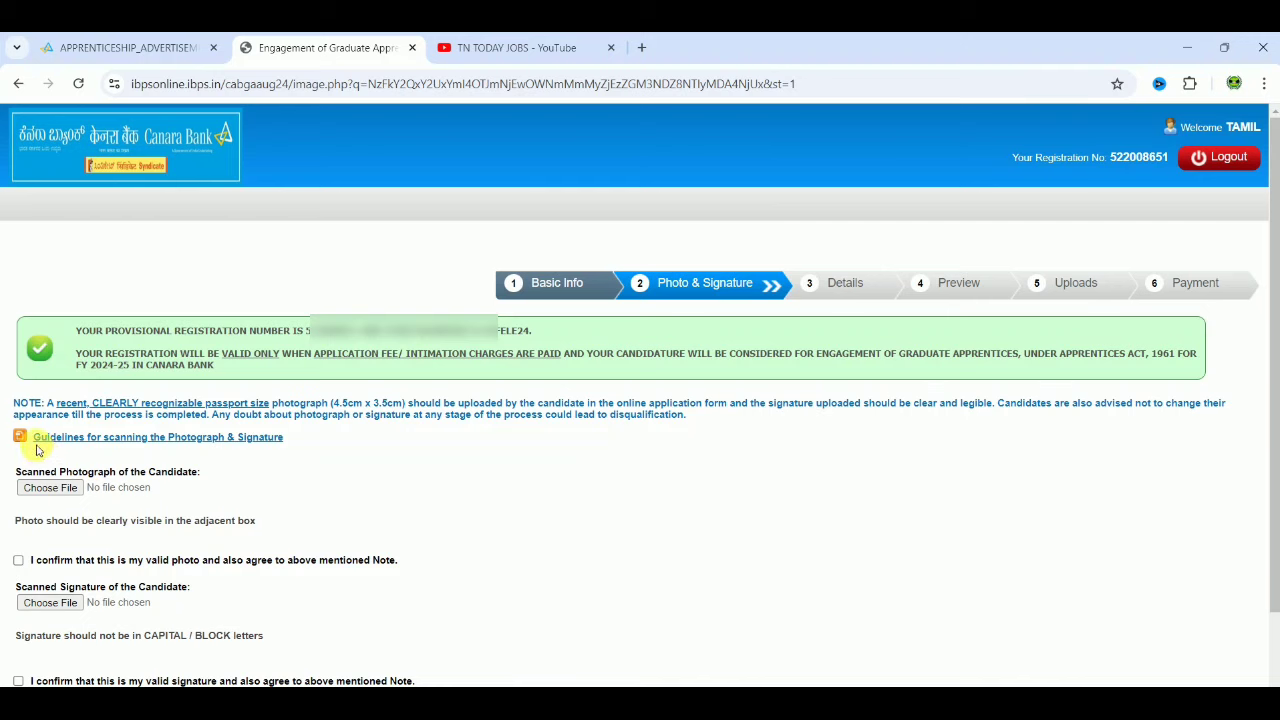
{"action": "left_click", "coordinate": [128, 443]}
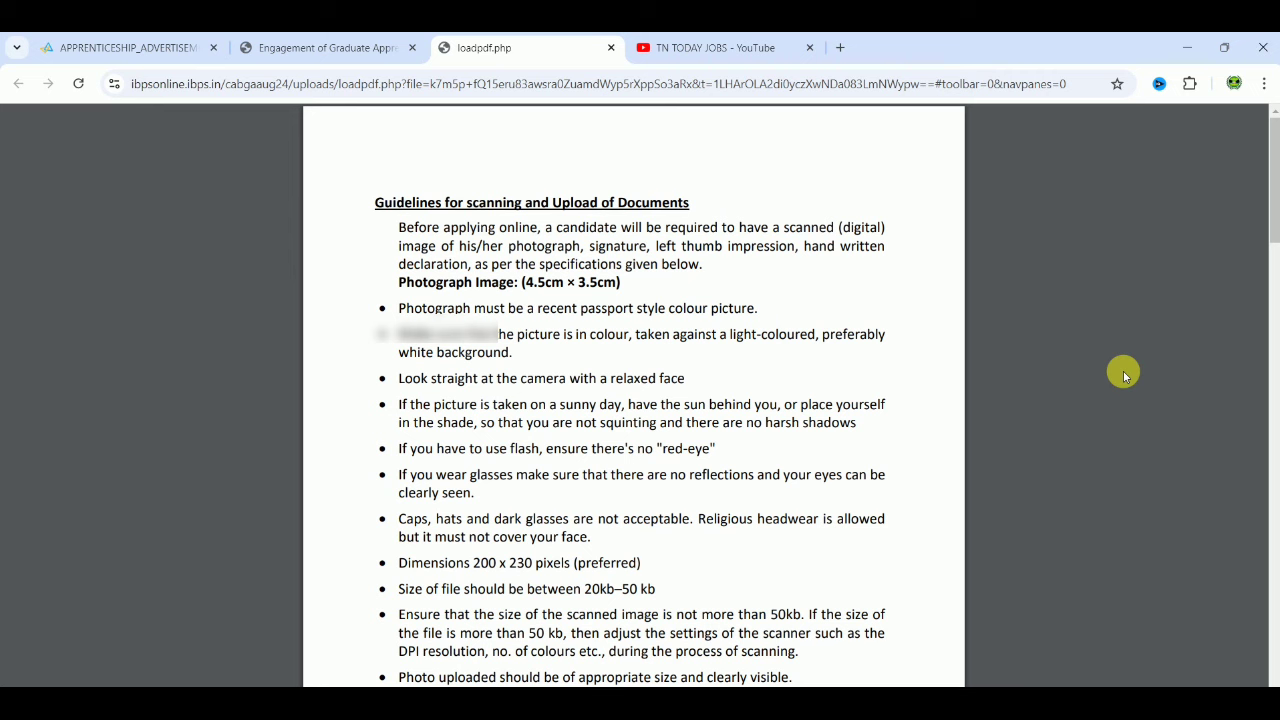
{"action": "scroll", "coordinate": [1123, 371], "scroll_direction": "down", "scroll_amount": 5}
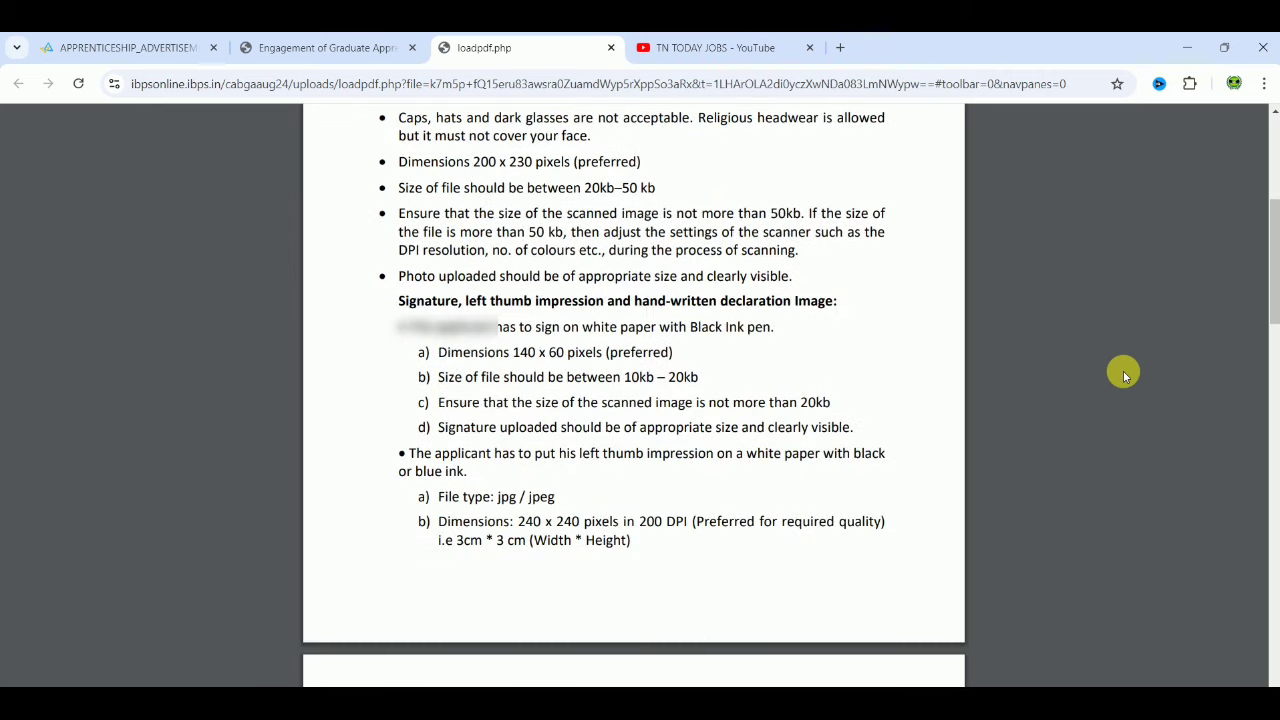
{"action": "scroll", "coordinate": [1123, 371], "scroll_direction": "down", "scroll_amount": 8}
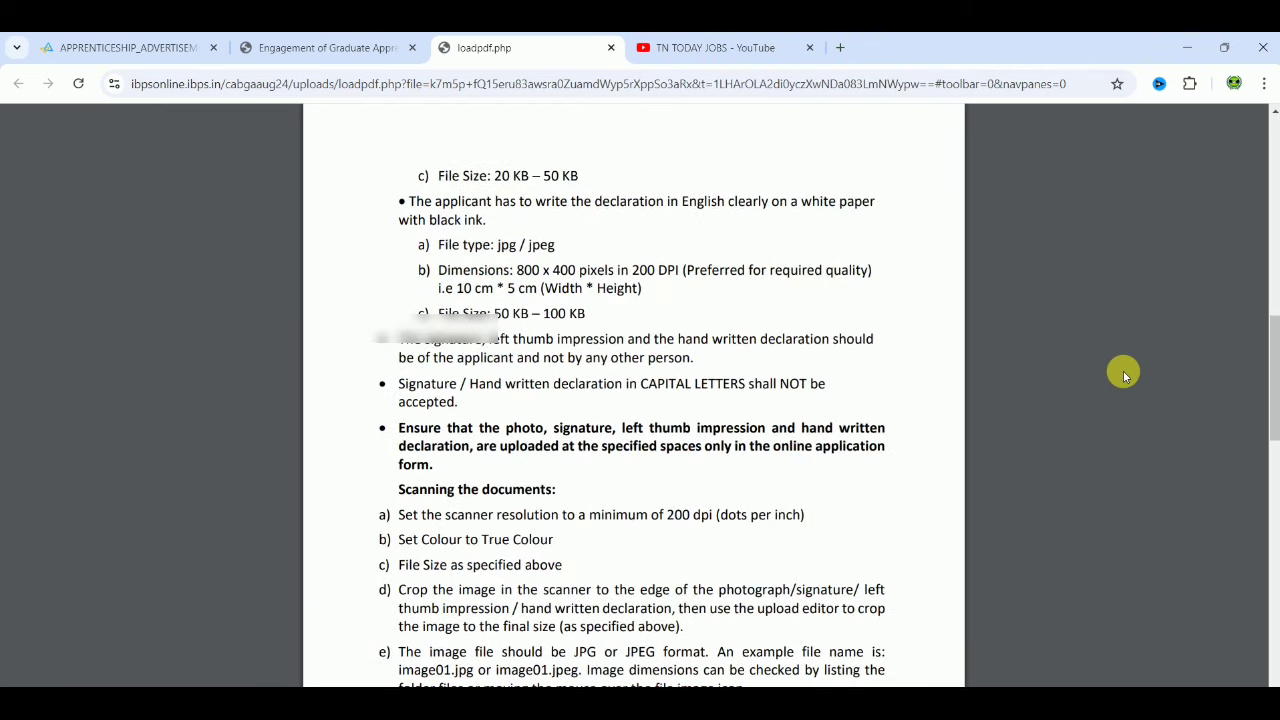
{"action": "scroll", "coordinate": [1123, 373], "scroll_direction": "down", "scroll_amount": 9}
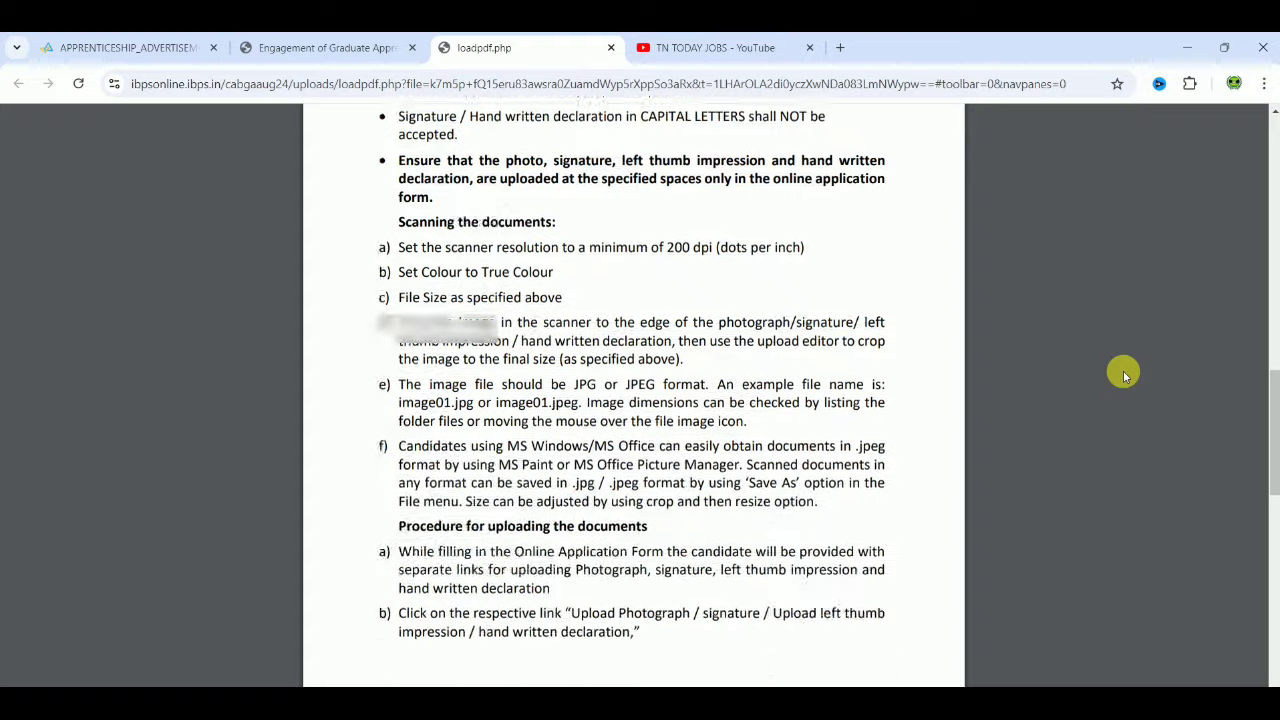
{"action": "scroll", "coordinate": [1123, 373], "scroll_direction": "down", "scroll_amount": 5}
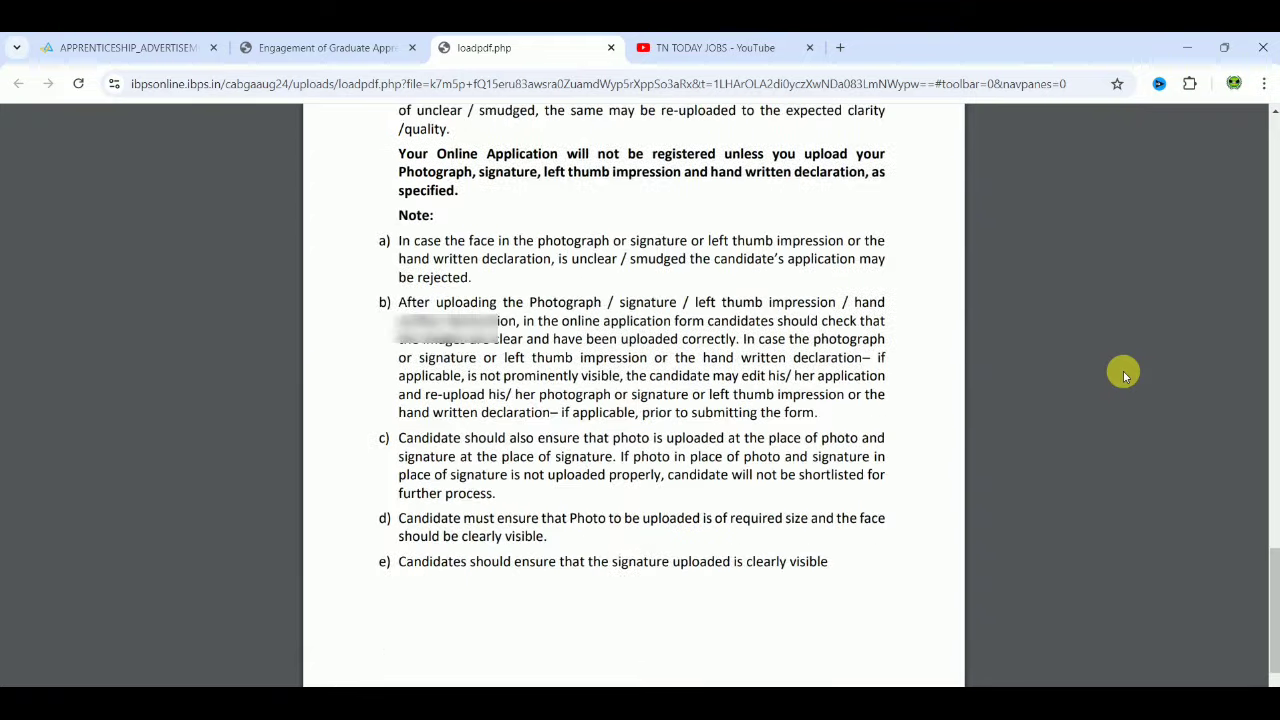
{"action": "scroll", "coordinate": [1123, 373], "scroll_direction": "up", "scroll_amount": 6}
{"action": "scroll", "coordinate": [1123, 373], "scroll_direction": "up", "scroll_amount": 8}
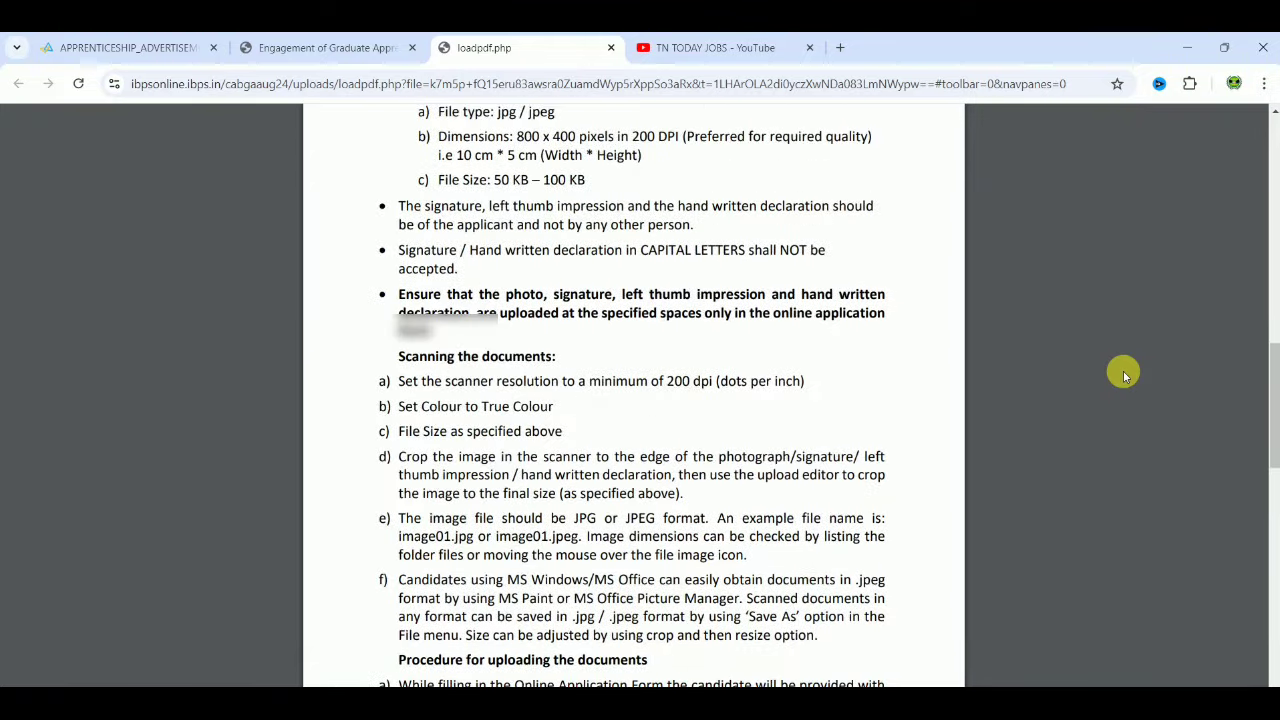
{"action": "scroll", "coordinate": [1123, 373], "scroll_direction": "up", "scroll_amount": 4}
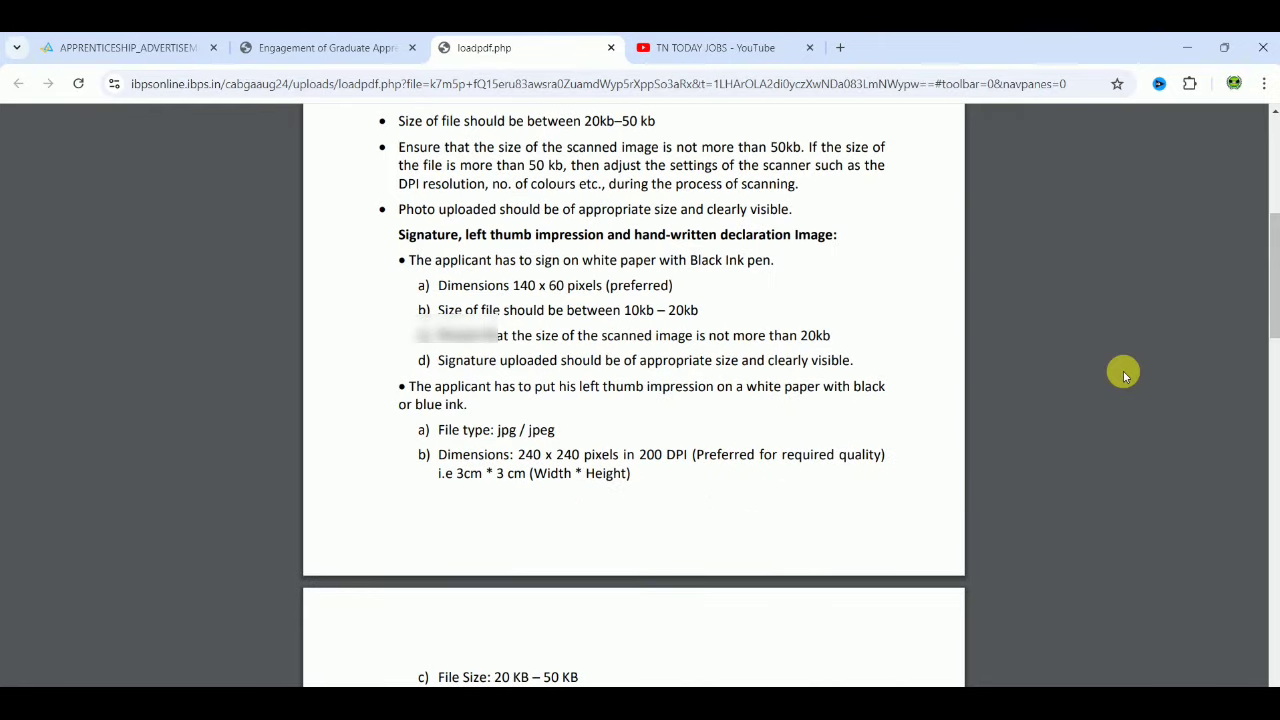
Step: Back on the Canara Bank application, tick both photo and signature validity declarations
{"action": "left_click", "coordinate": [320, 50]}
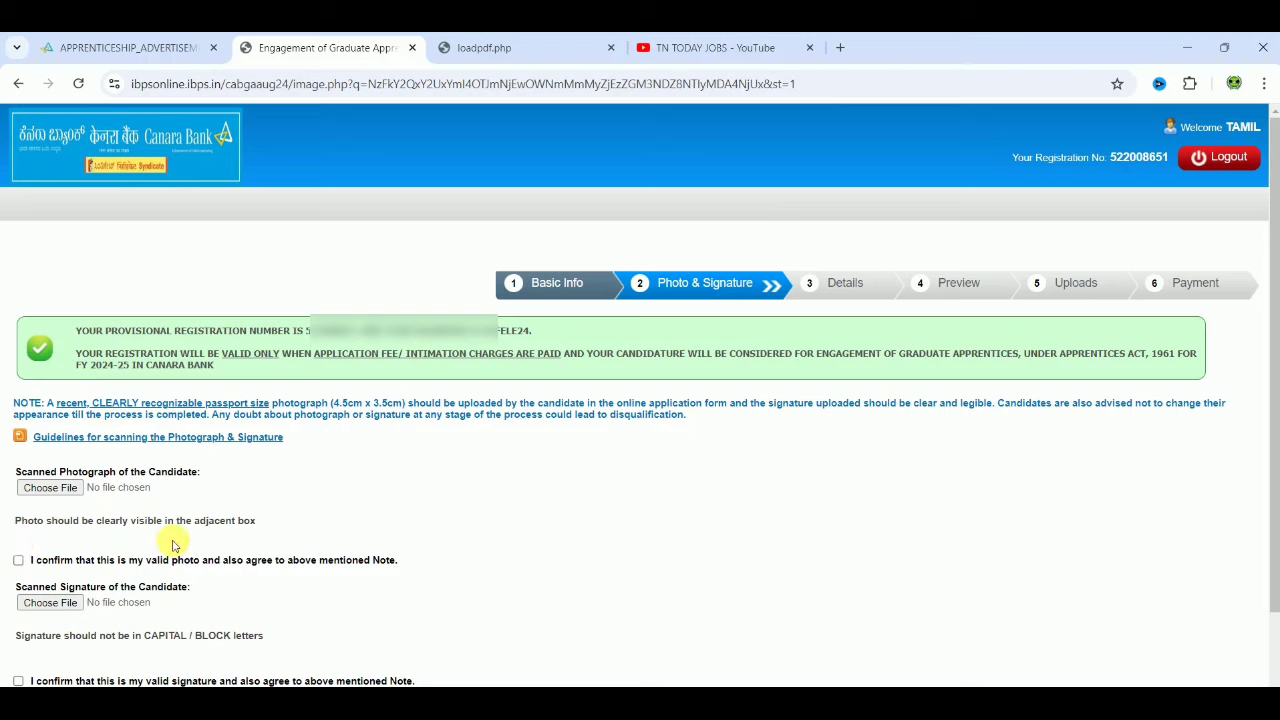
{"action": "left_click", "coordinate": [19, 561]}
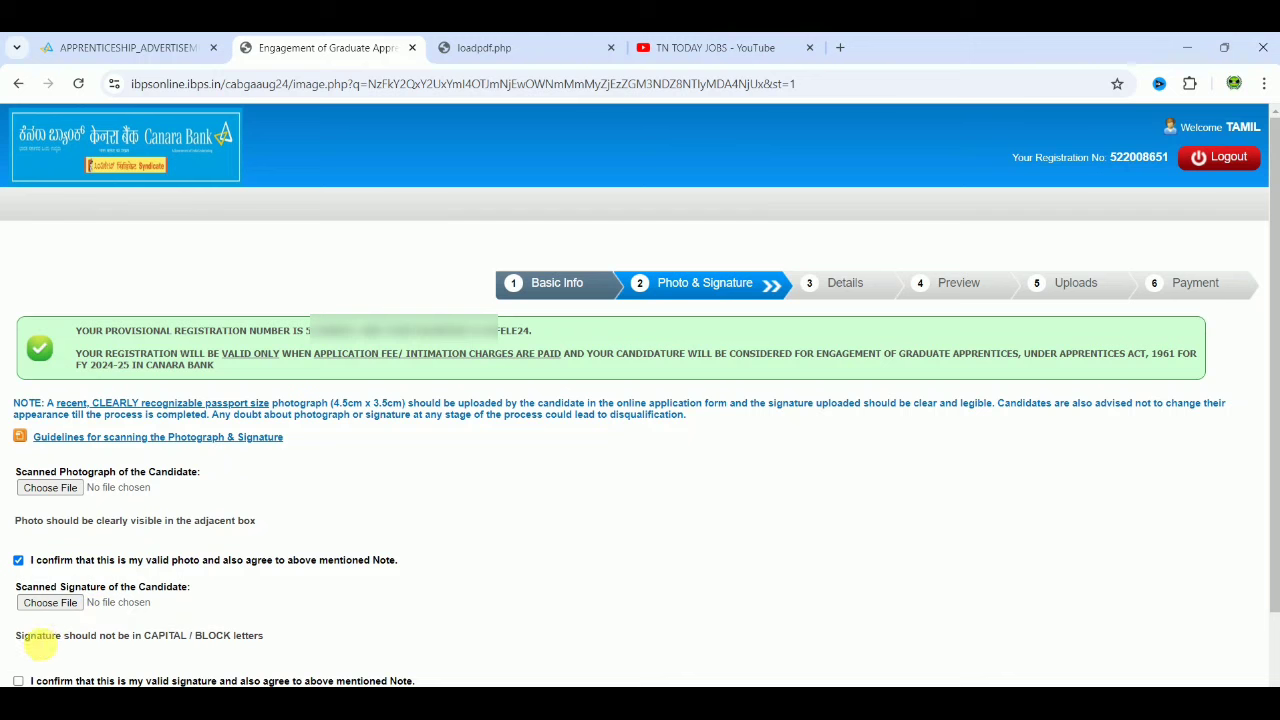
{"action": "left_click", "coordinate": [18, 680]}
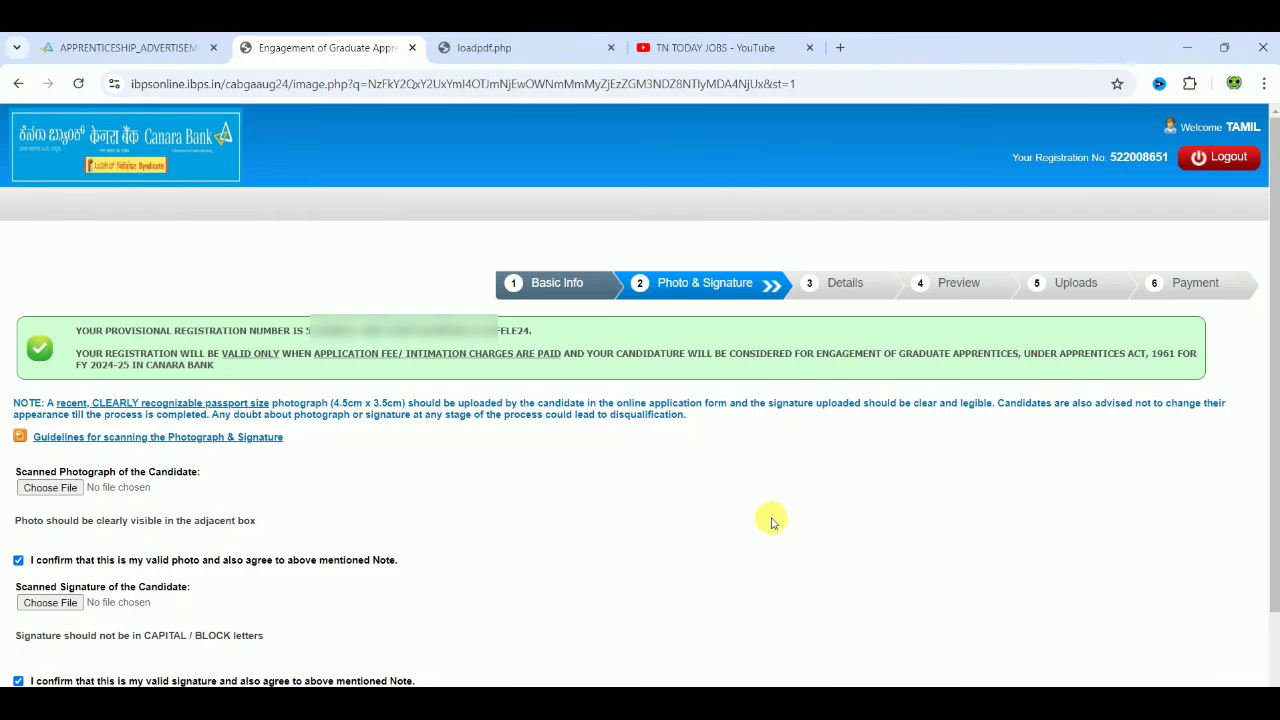
{"action": "left_click_drag", "start_coordinate": [1271, 429], "coordinate": [1273, 540]}
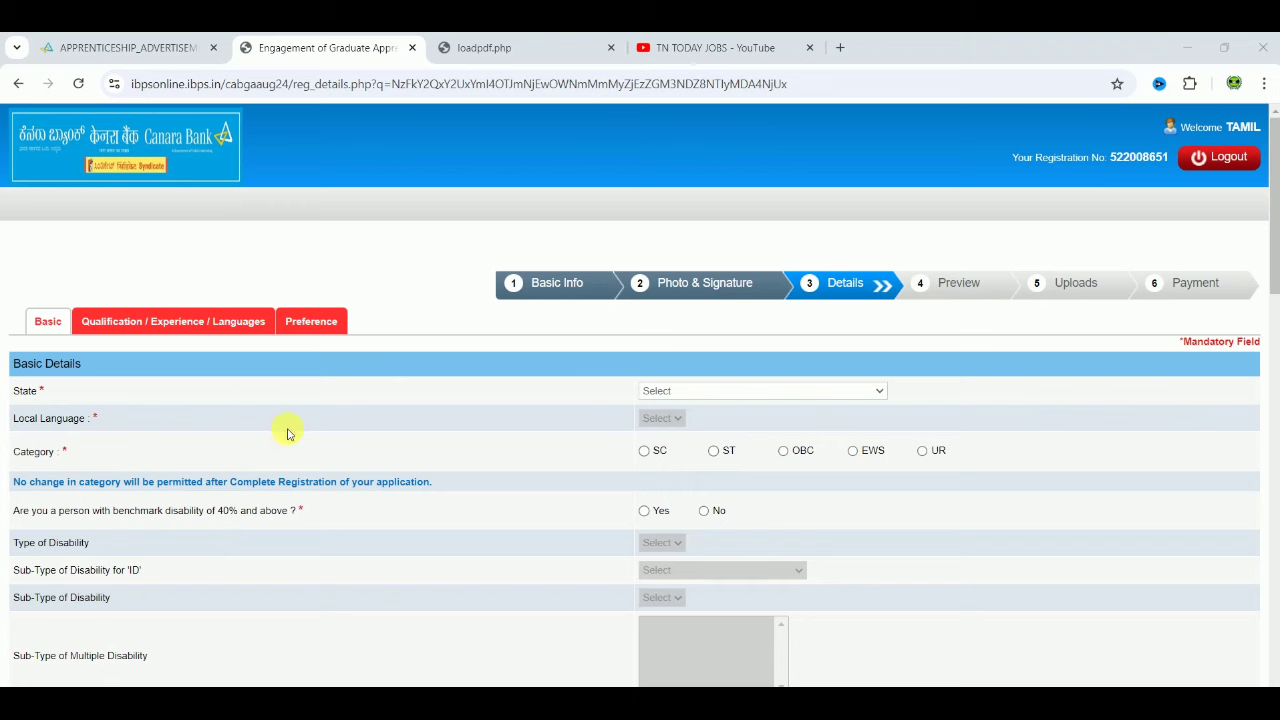
Step: Choose TAMIL NADU as the state and Tamil as the local language
{"action": "left_click", "coordinate": [759, 394]}
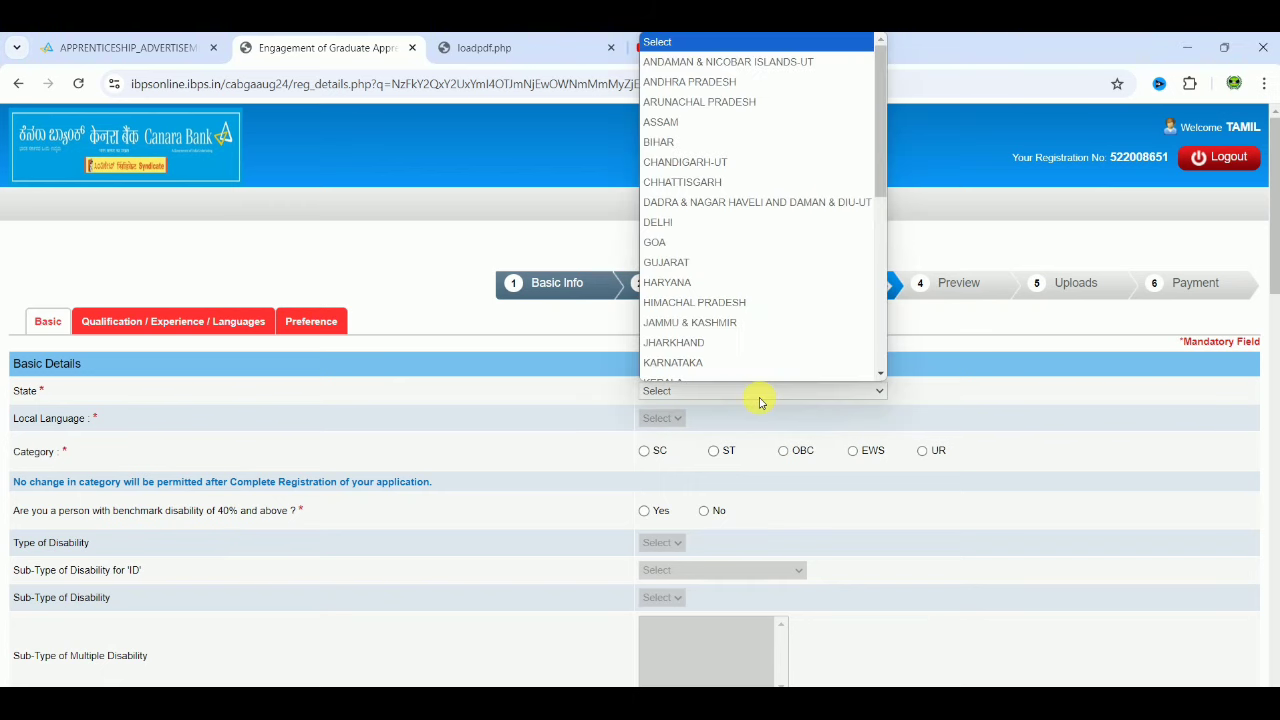
{"action": "key", "text": "t"}
{"action": "key", "text": "Return"}
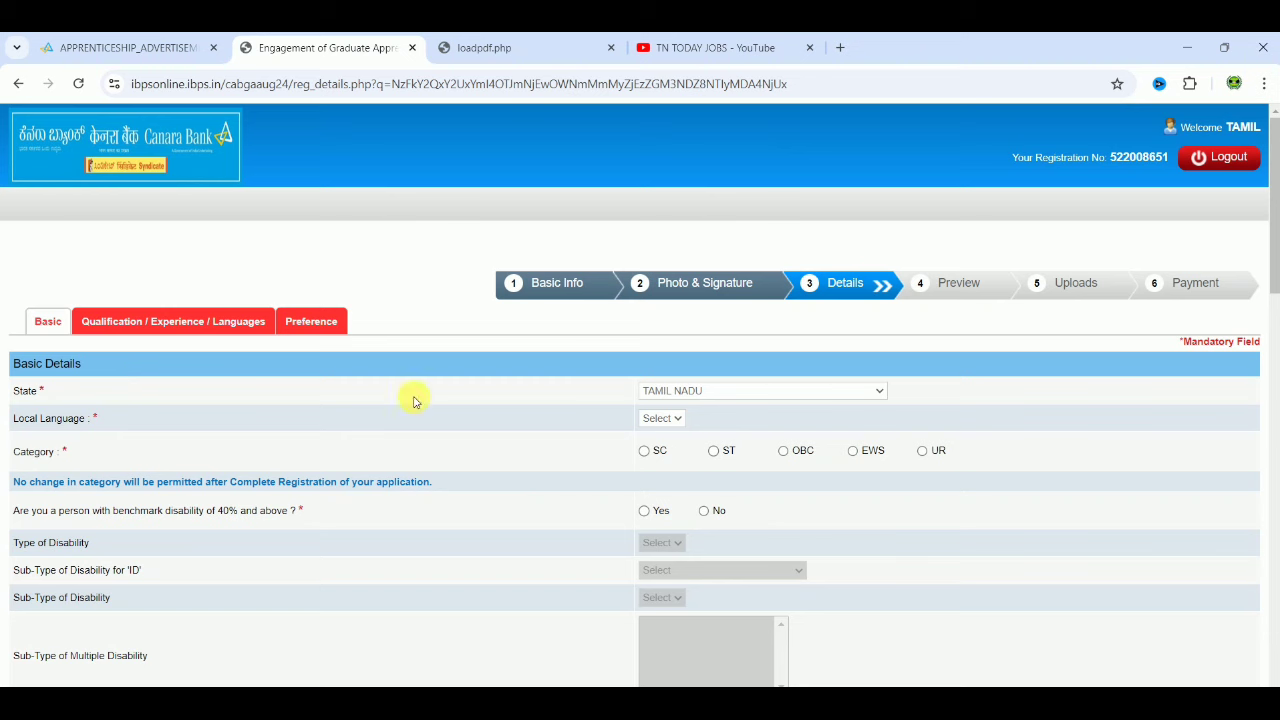
{"action": "left_click", "coordinate": [678, 420]}
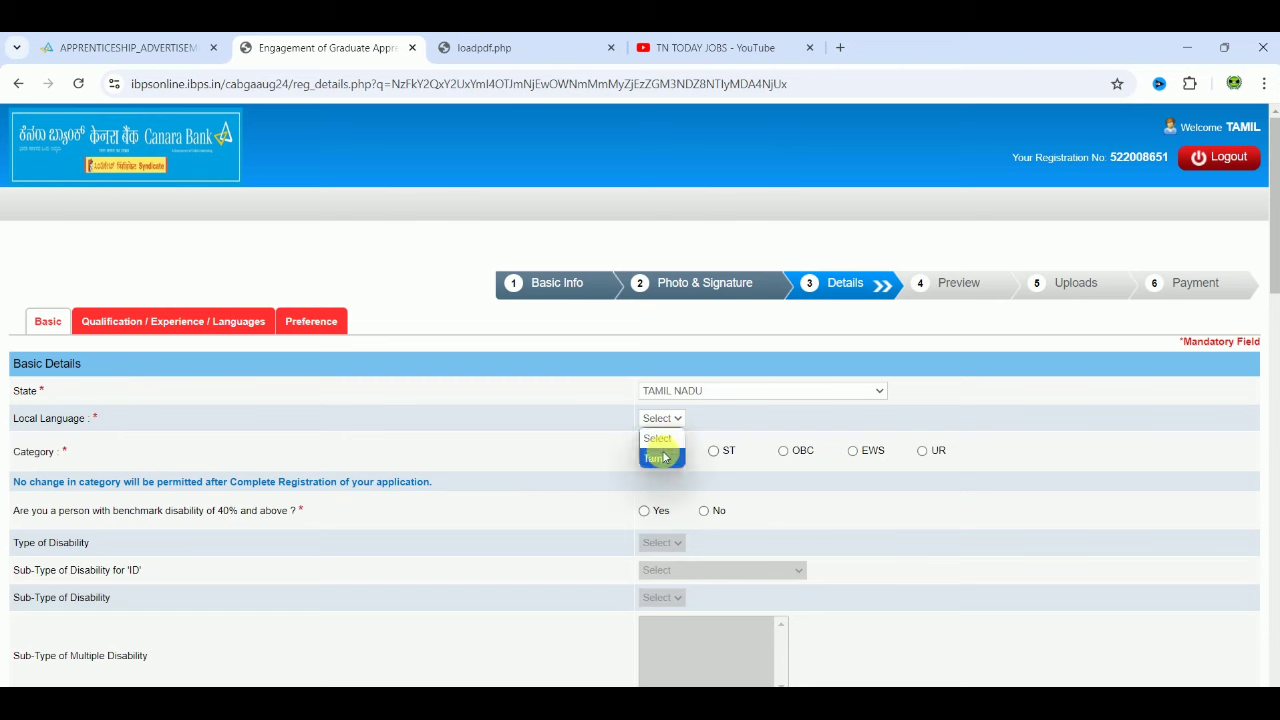
{"action": "left_click", "coordinate": [656, 458]}
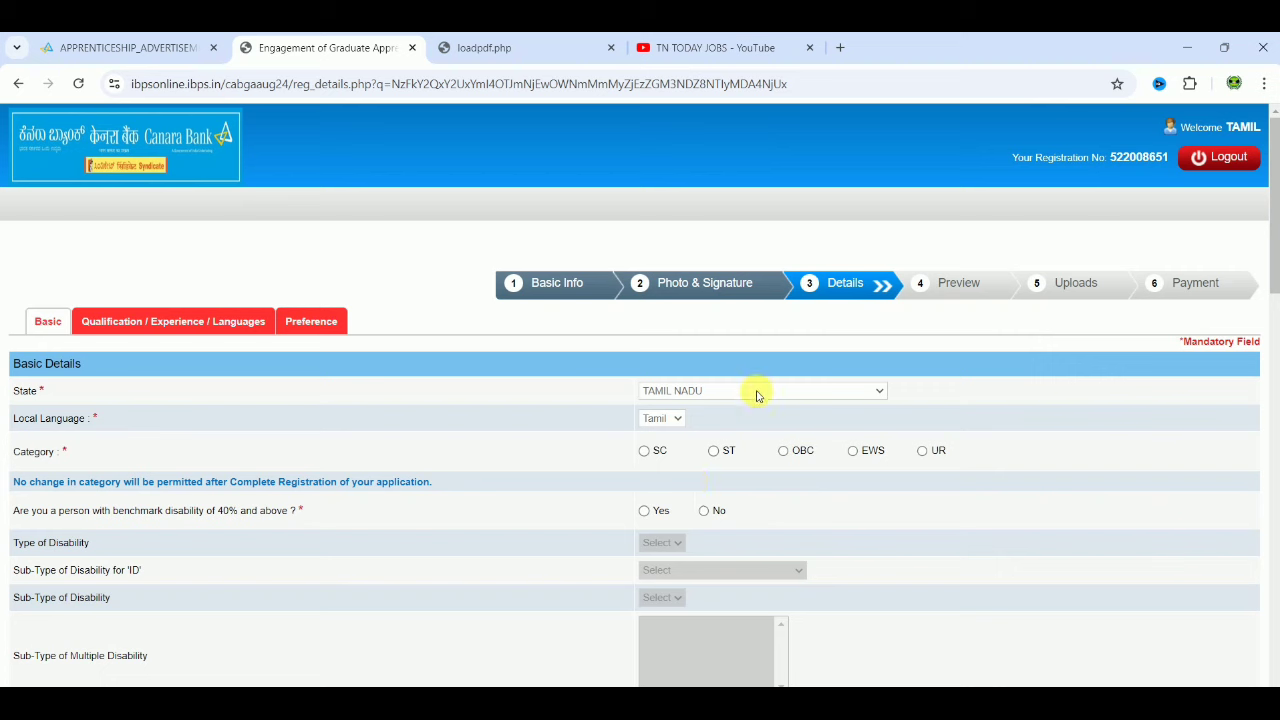
Step: Select OBC category, acknowledge its alert, and answer No to benchmark disability
{"action": "left_click", "coordinate": [784, 451]}
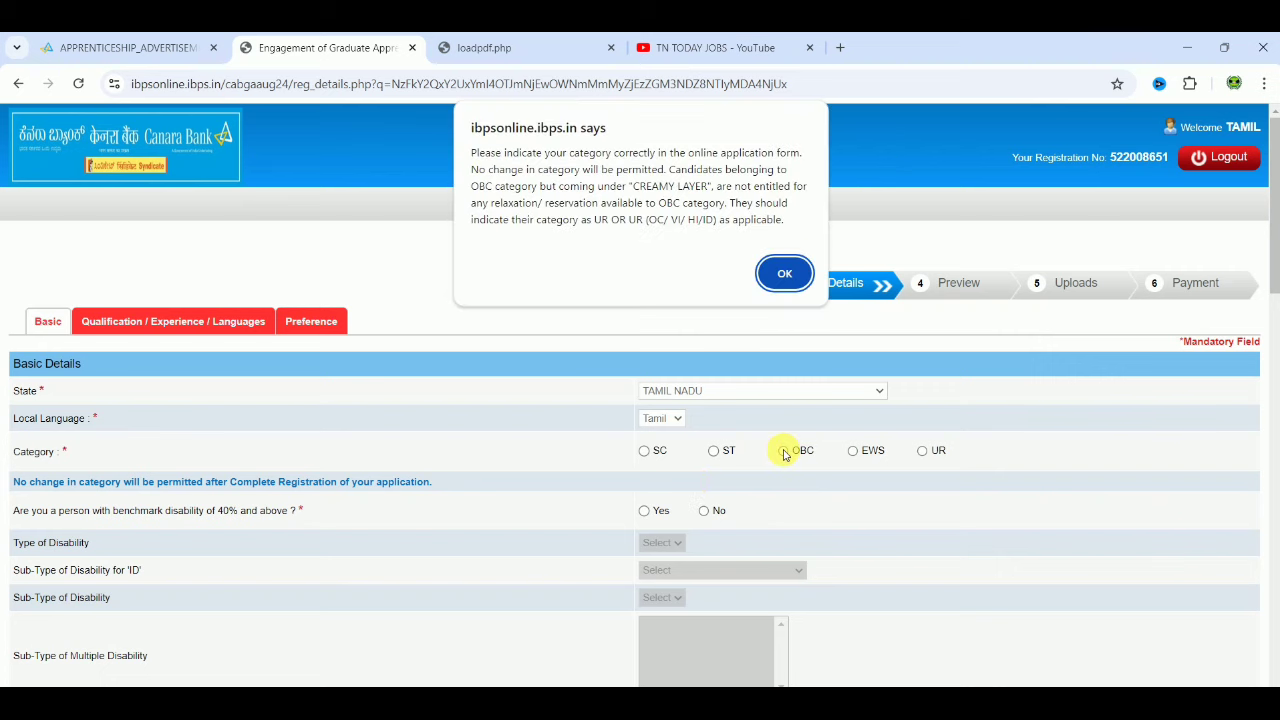
{"action": "left_click", "coordinate": [784, 266]}
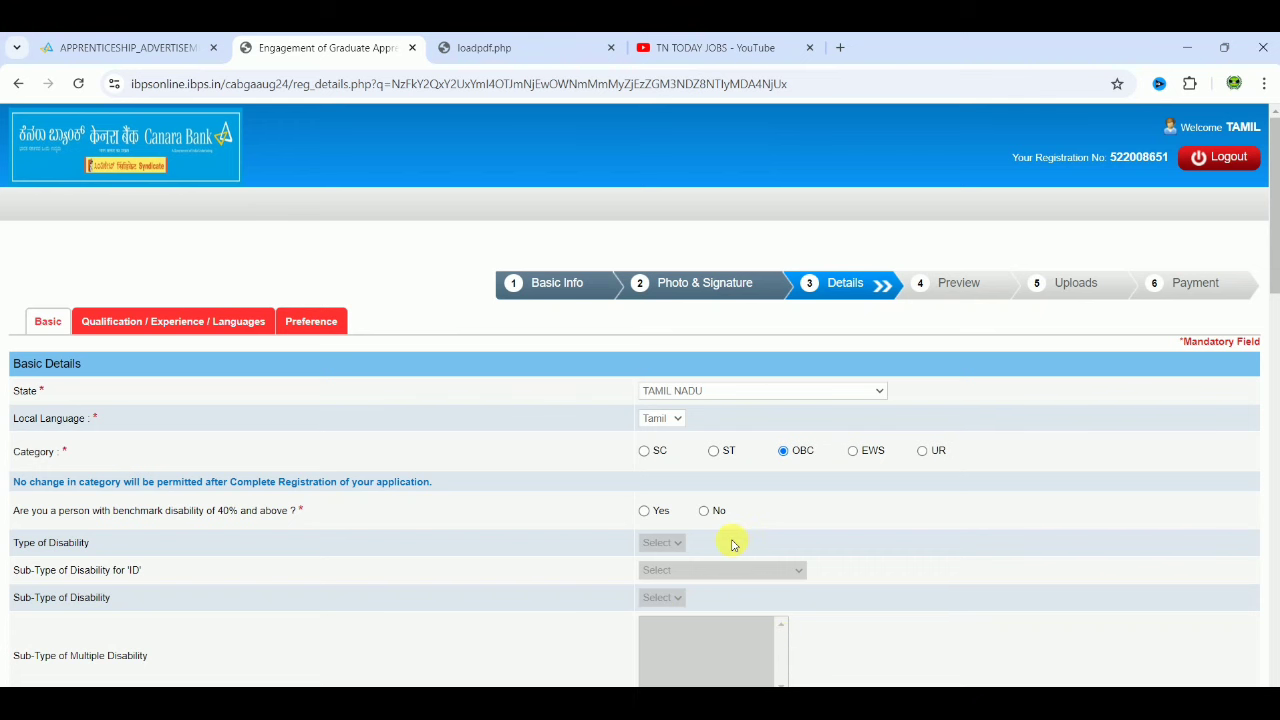
{"action": "left_click", "coordinate": [705, 511]}
Step: Answer No to the 1984 riots and widow questions and set religion to Hindu
{"action": "scroll", "coordinate": [871, 525], "scroll_direction": "down", "scroll_amount": 4}
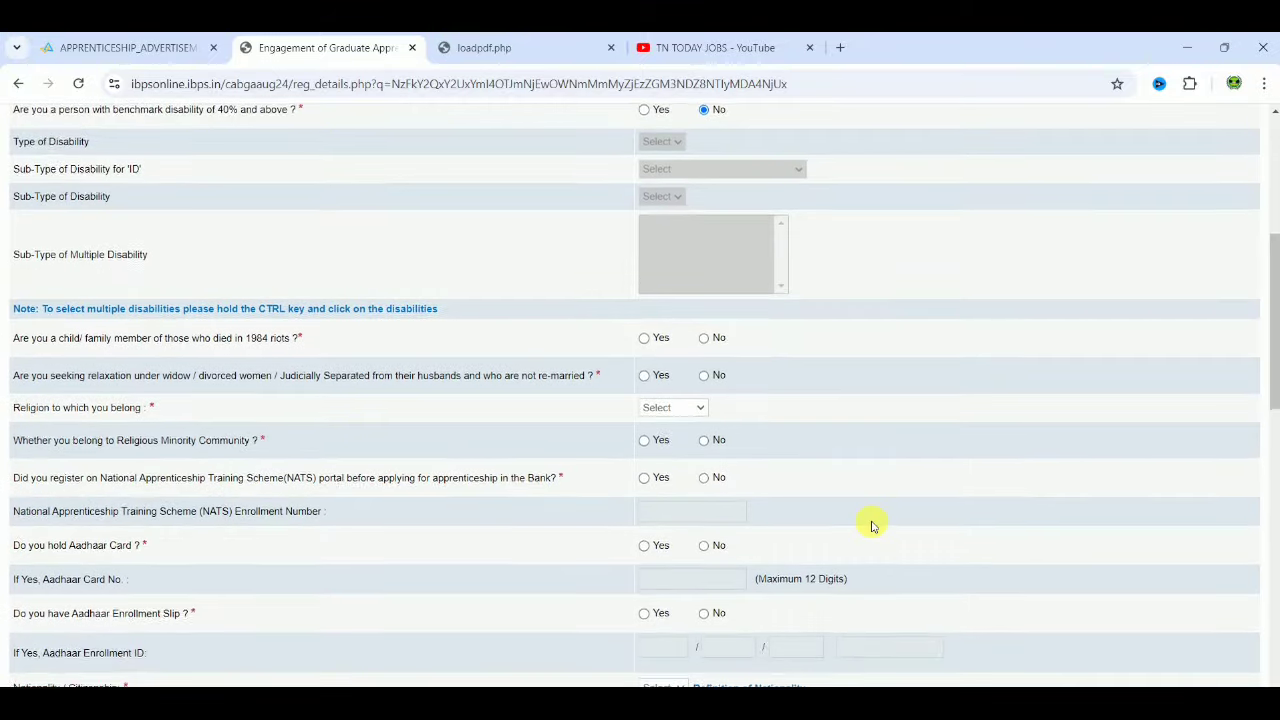
{"action": "scroll", "coordinate": [871, 525], "scroll_direction": "down", "scroll_amount": 1}
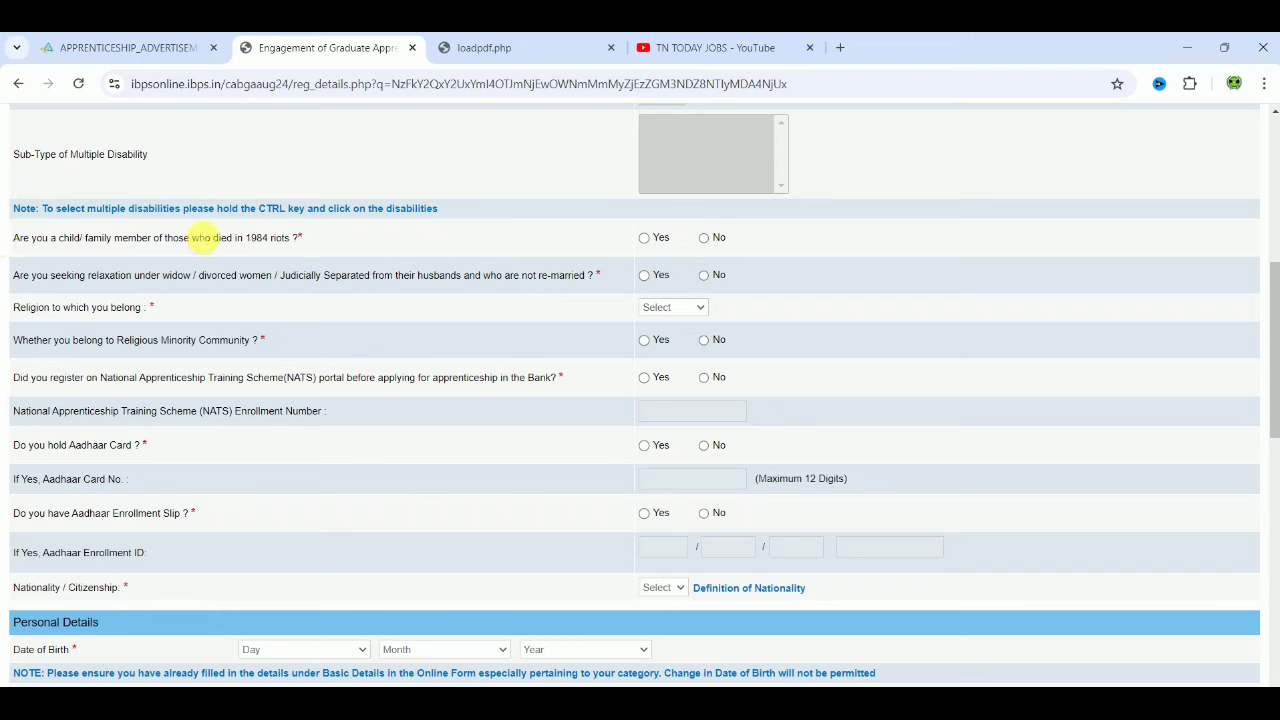
{"action": "left_click", "coordinate": [705, 239]}
{"action": "left_click", "coordinate": [706, 276]}
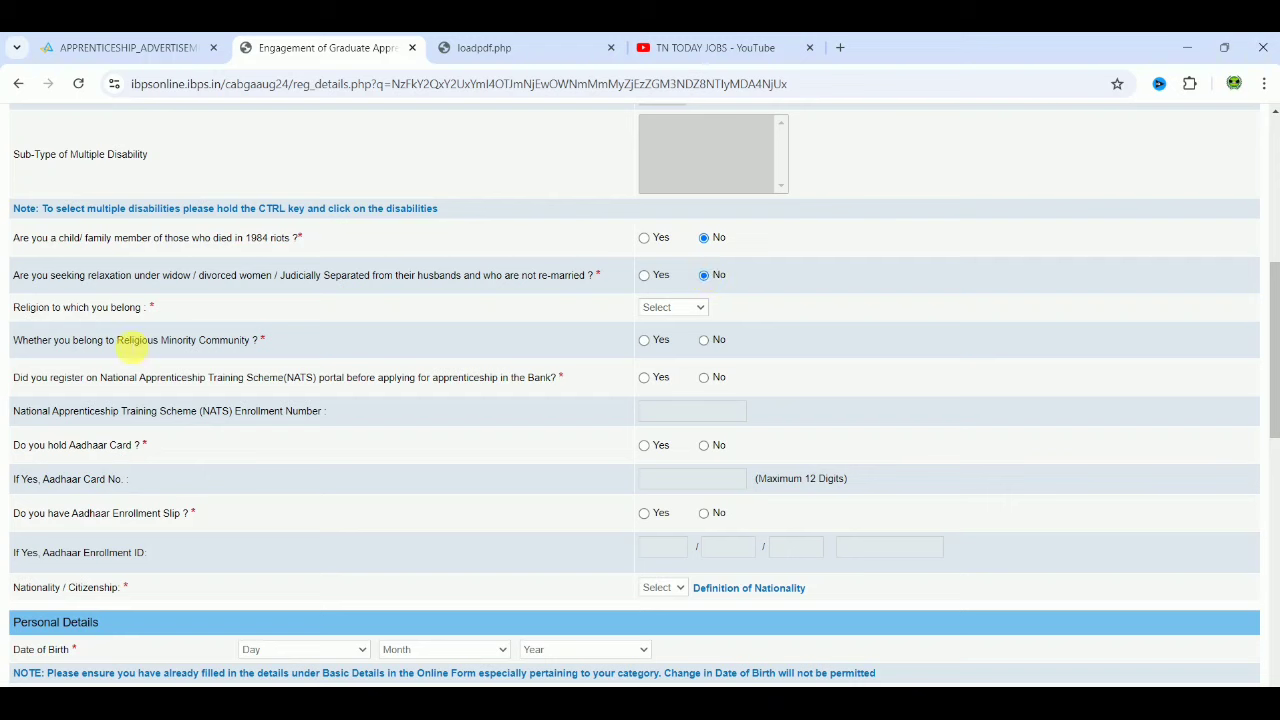
{"action": "left_click", "coordinate": [683, 310]}
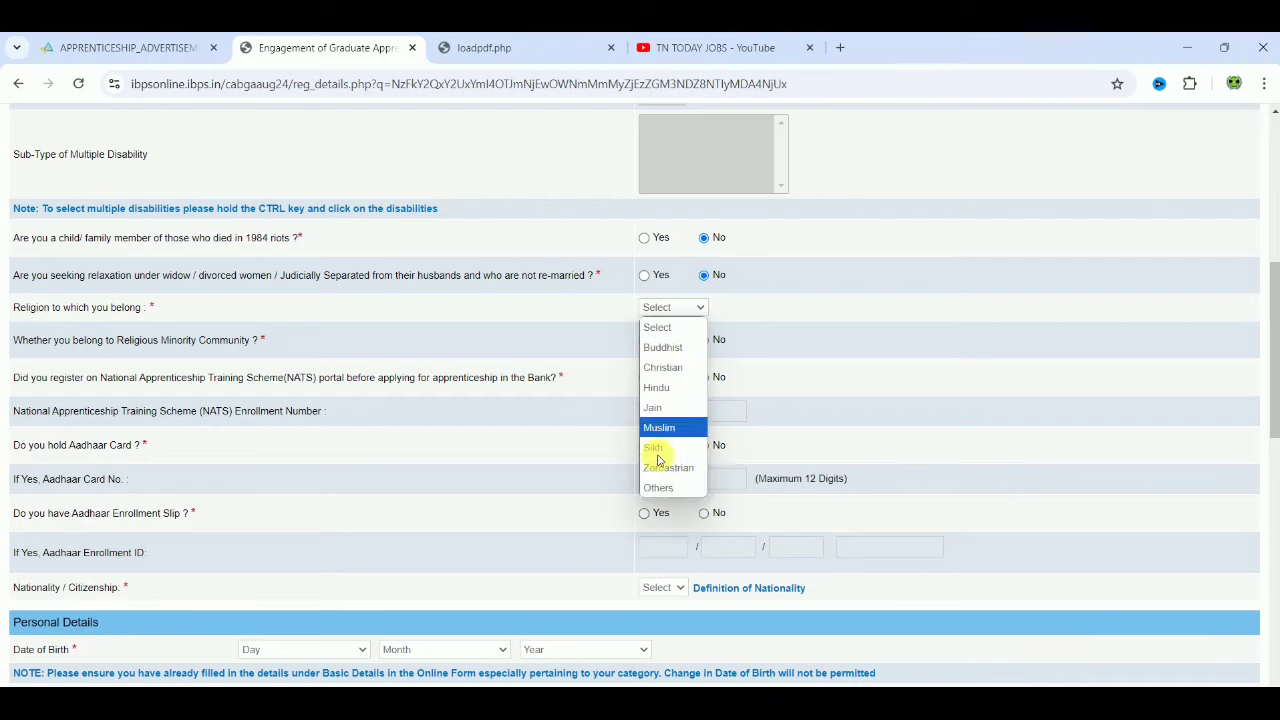
{"action": "left_click", "coordinate": [662, 390]}
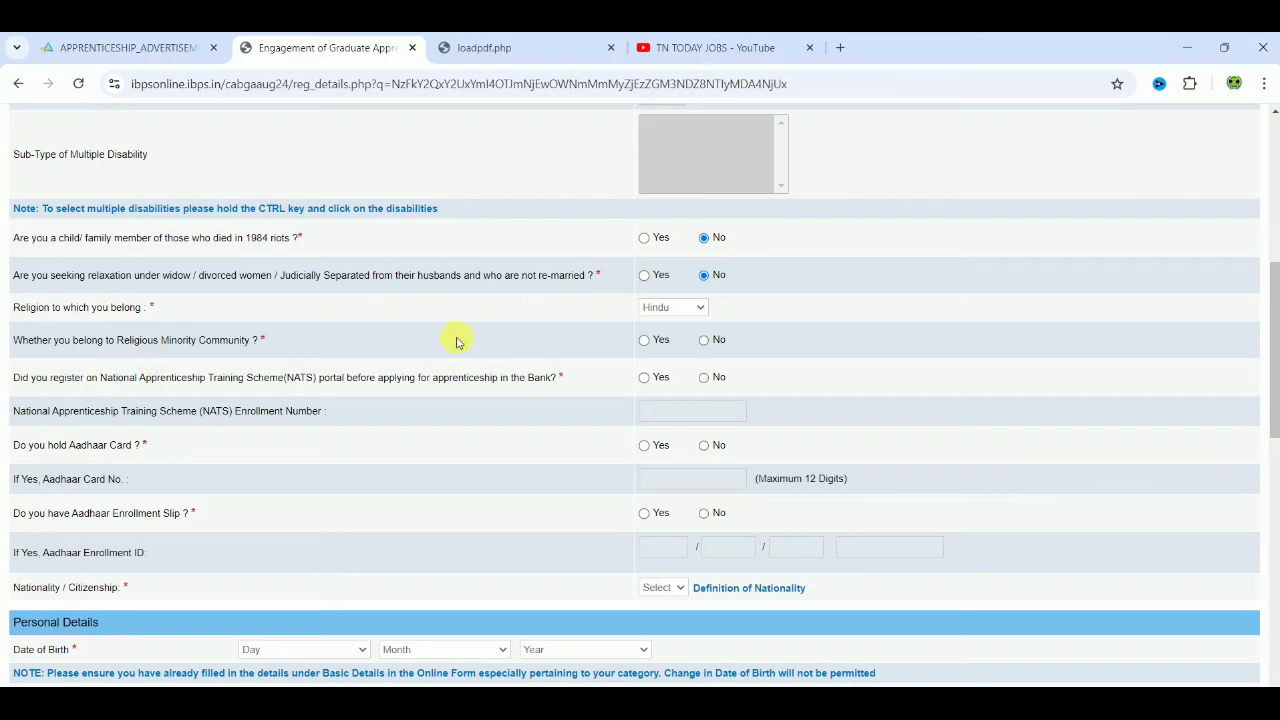
Step: Answer No to religious minority and keep NATS registration at Yes after its mandatory alert
{"action": "left_click", "coordinate": [704, 341]}
{"action": "left_click", "coordinate": [645, 379]}
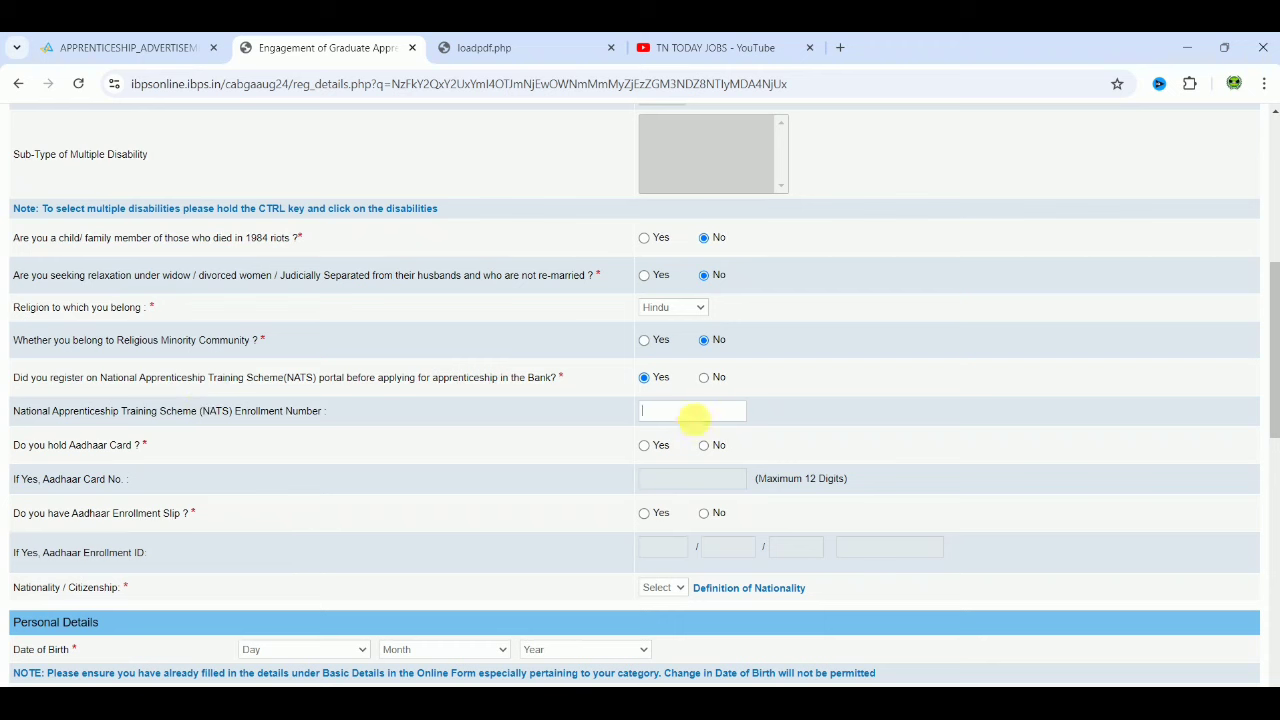
{"action": "left_click", "coordinate": [704, 379]}
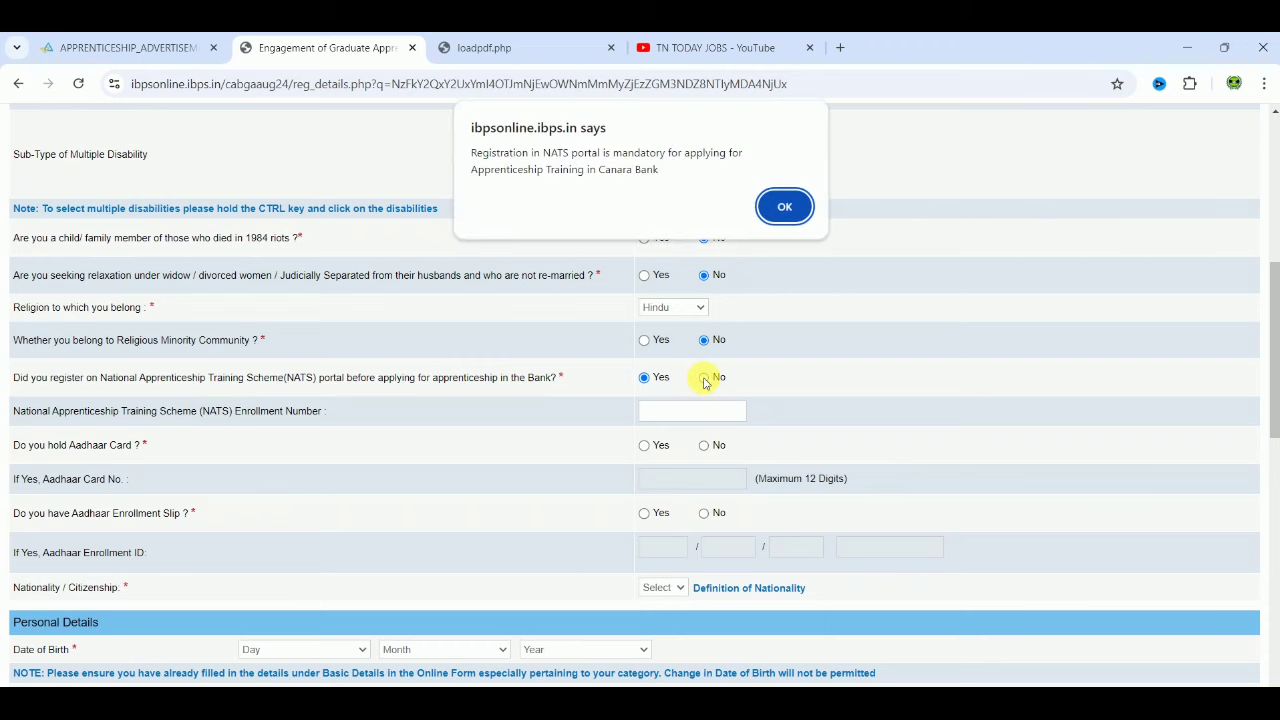
{"action": "left_click", "coordinate": [784, 207]}
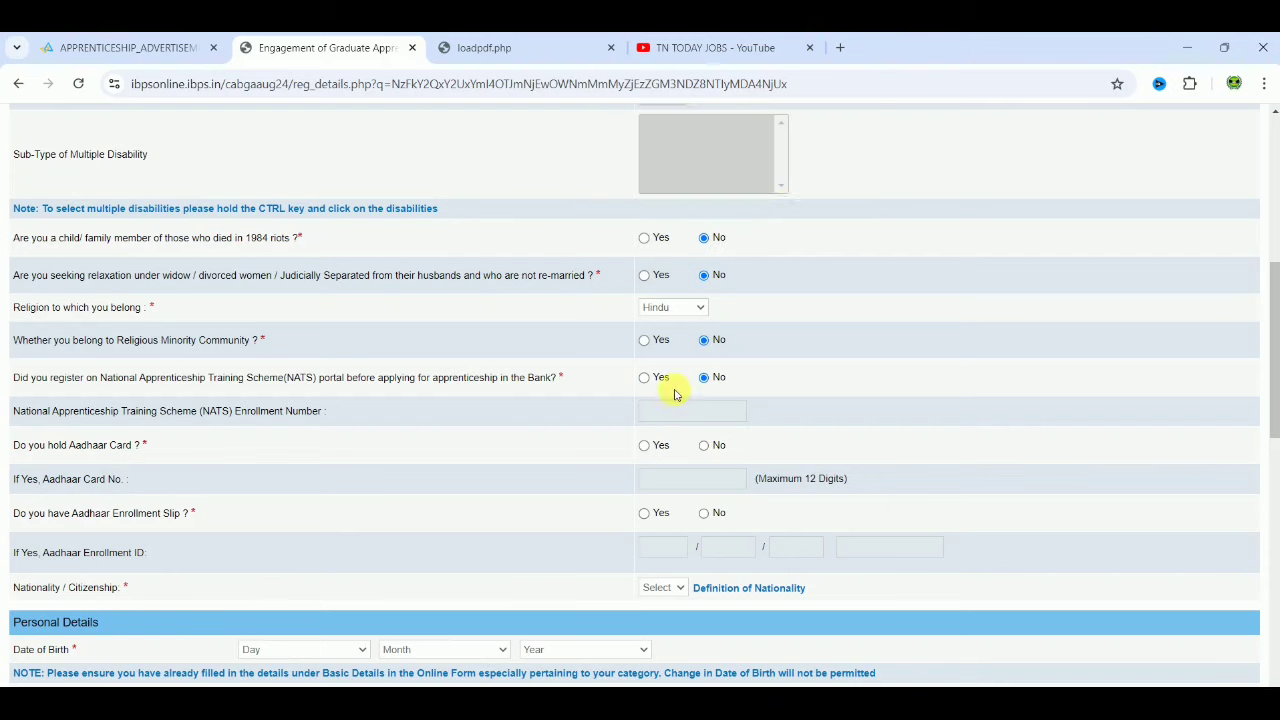
{"action": "left_click", "coordinate": [645, 379]}
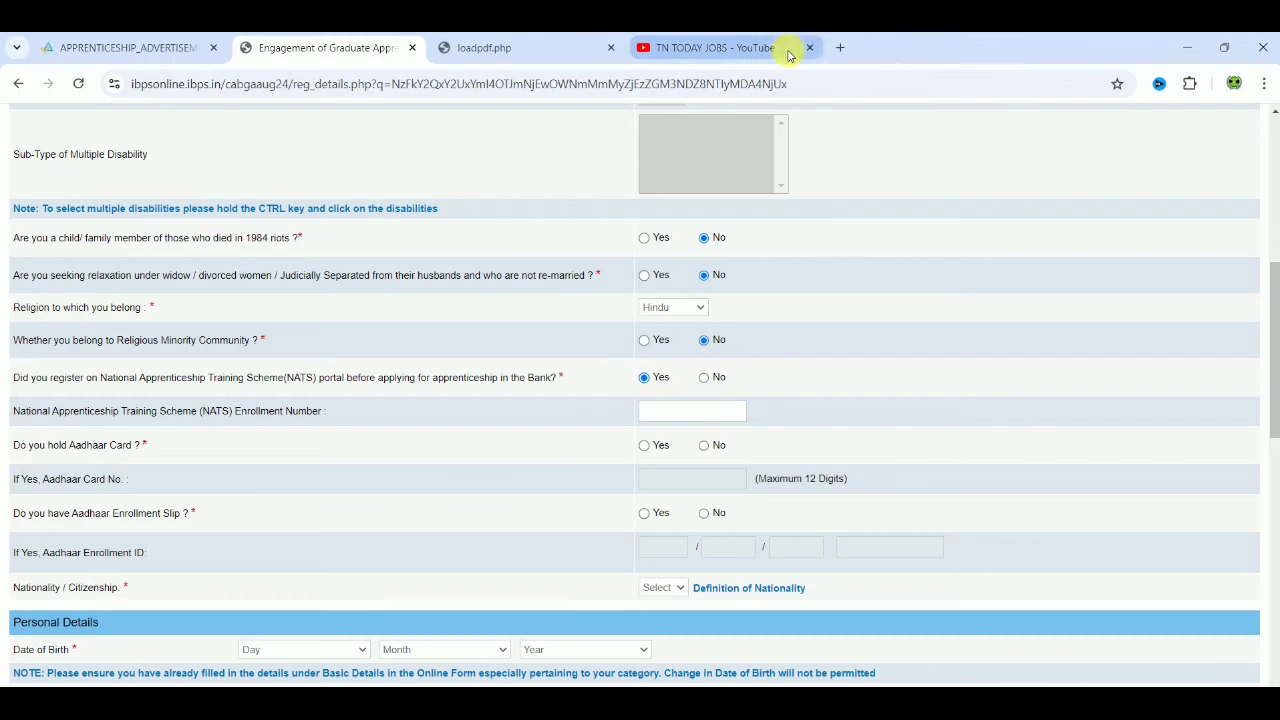
Step: Google 'national apprenticeship' in a new tab and open the official NATS site
{"action": "left_click", "coordinate": [842, 52]}
{"action": "type", "text": "nat"}
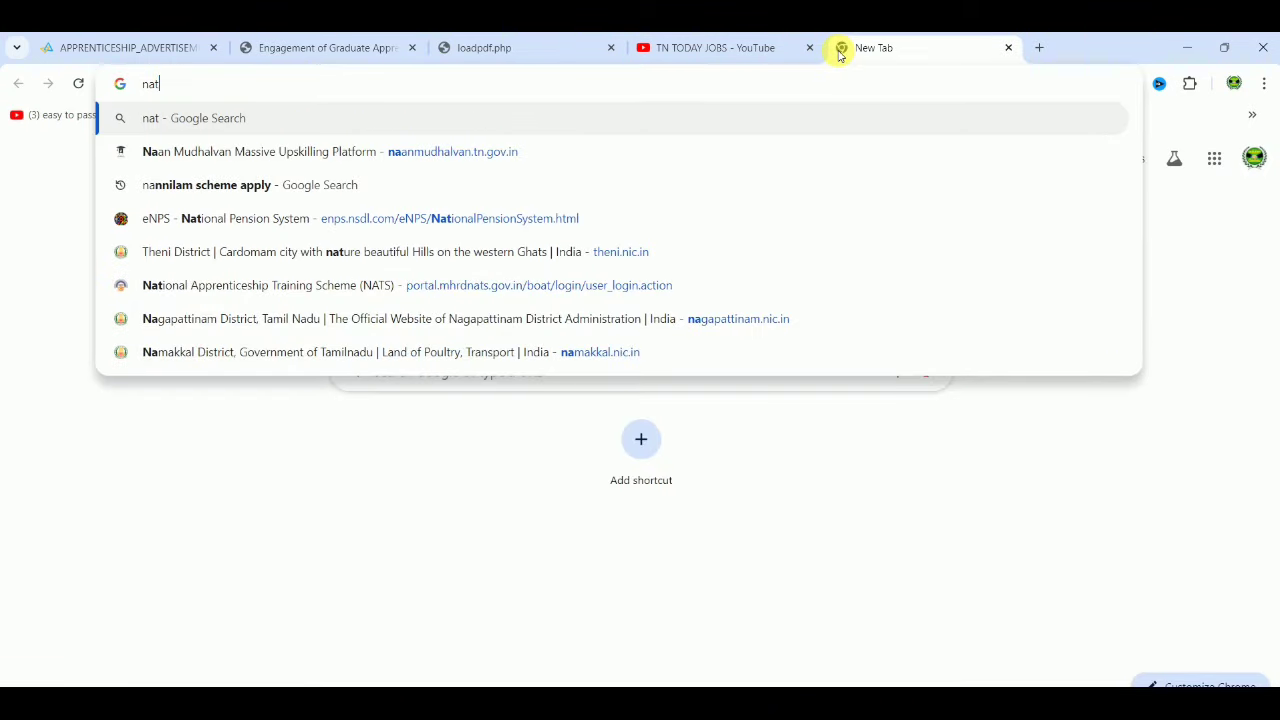
{"action": "key", "text": "Return"}
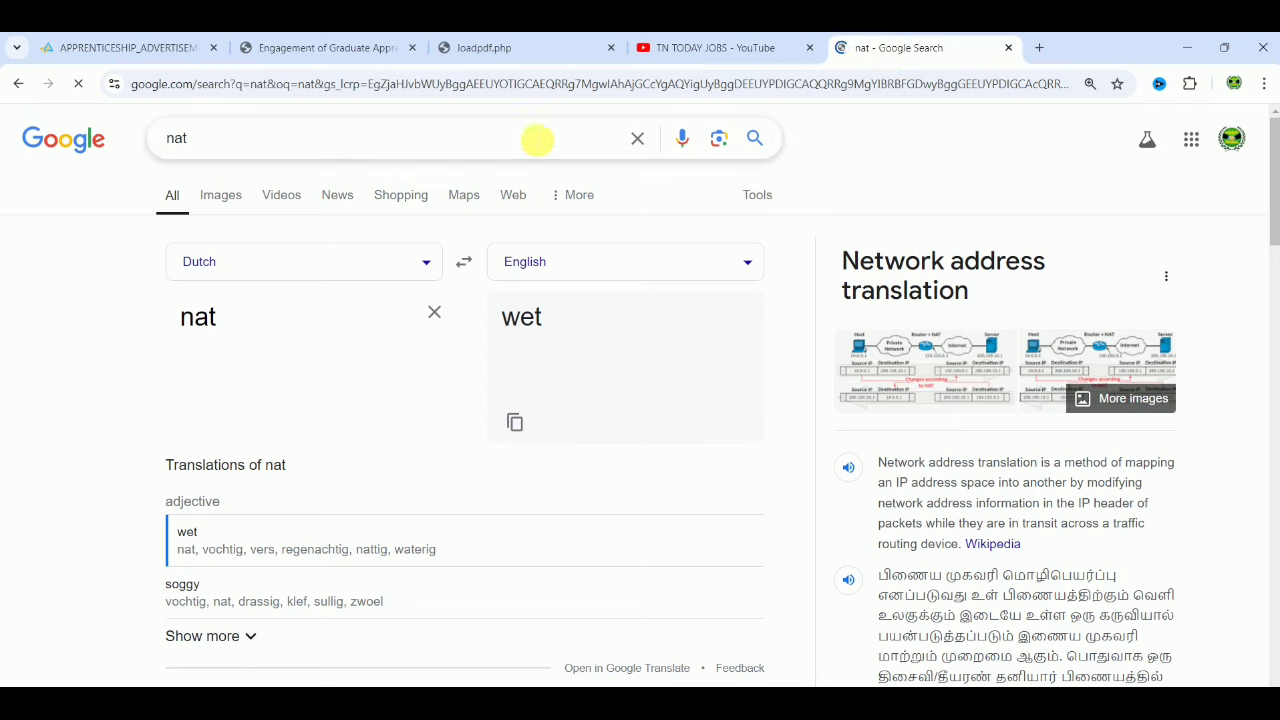
{"action": "left_click", "coordinate": [506, 148]}
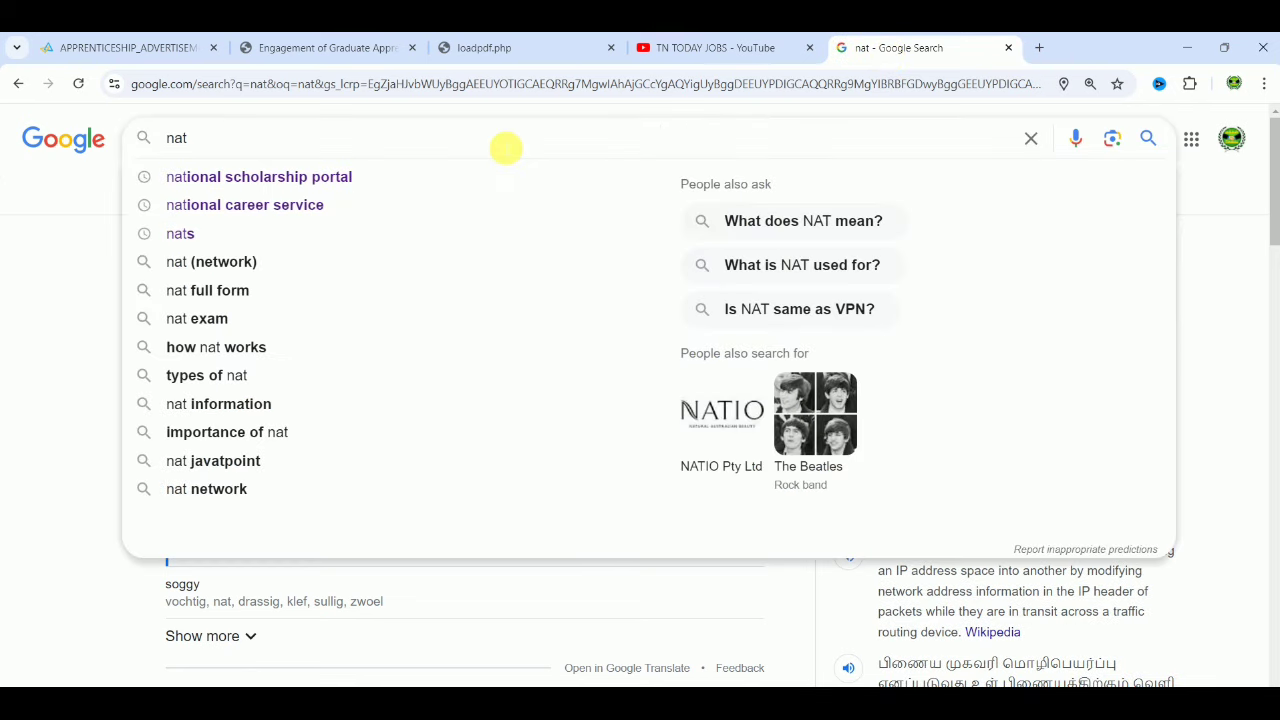
{"action": "key", "text": "BackSpace"}
{"action": "key", "text": "BackSpace"}
{"action": "type", "text": "a"}
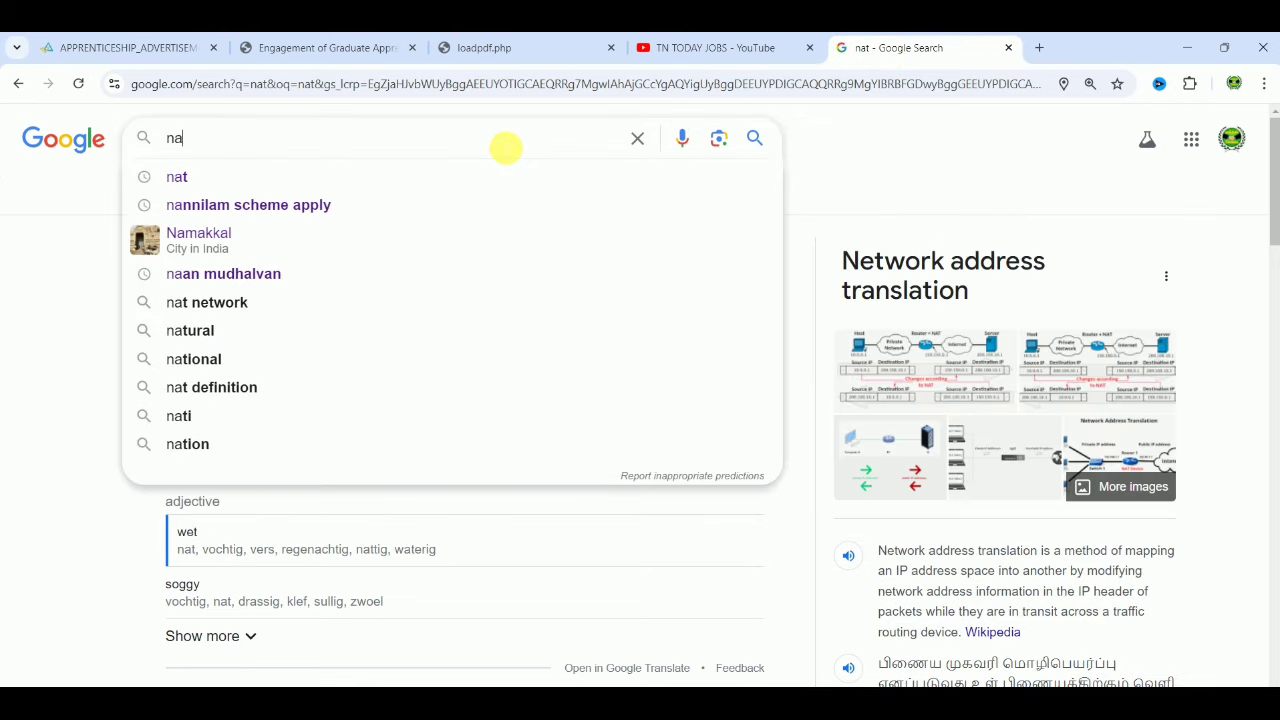
{"action": "type", "text": "tion"}
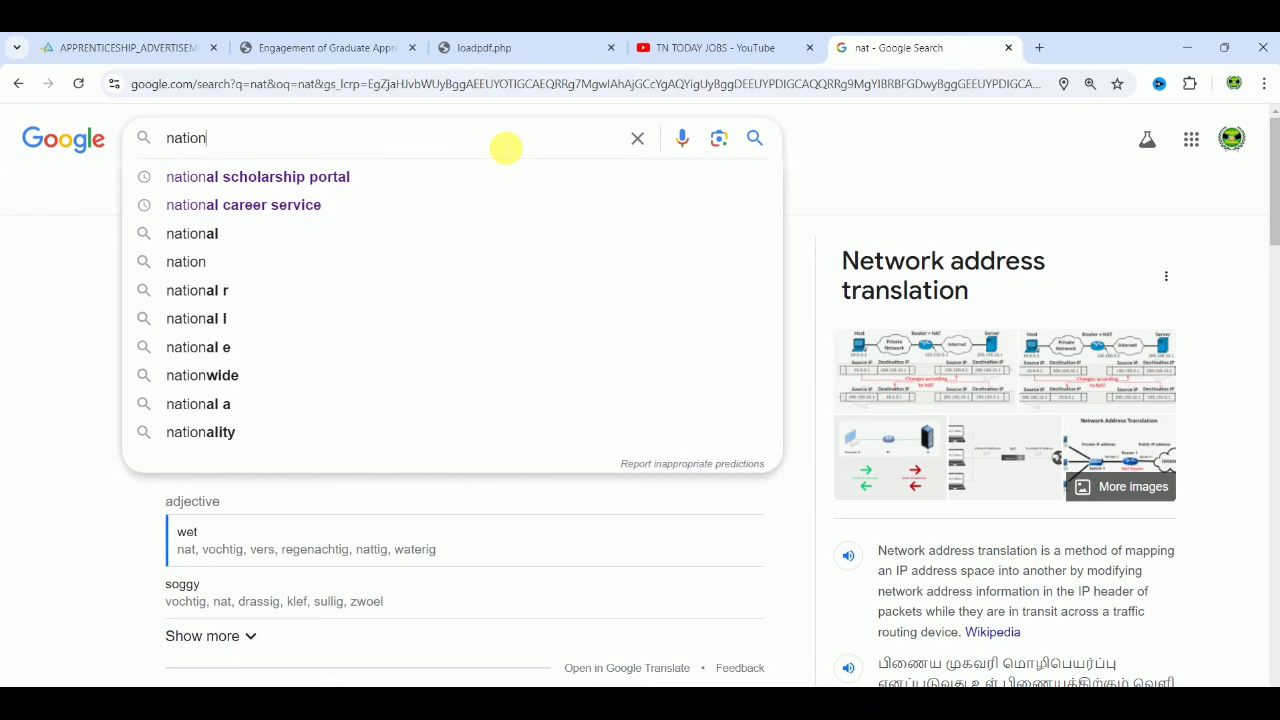
{"action": "key", "text": "Down"}
{"action": "key", "text": "BackSpace"}
{"action": "key", "text": "BackSpace"}
{"action": "key", "text": "BackSpace"}
{"action": "key", "text": "BackSpace"}
{"action": "key", "text": "BackSpace"}
{"action": "key", "text": "BackSpace"}
{"action": "key", "text": "BackSpace"}
{"action": "key", "text": "BackSpace"}
{"action": "key", "text": "BackSpace"}
{"action": "key", "text": "BackSpace"}
{"action": "key", "text": "BackSpace"}
{"action": "key", "text": "BackSpace"}
{"action": "key", "text": "BackSpace"}
{"action": "key", "text": "BackSpace"}
{"action": "key", "text": "BackSpace"}
{"action": "key", "text": "BackSpace"}
{"action": "key", "text": "BackSpace"}
{"action": "key", "text": "BackSpace"}
{"action": "key", "text": "BackSpace"}
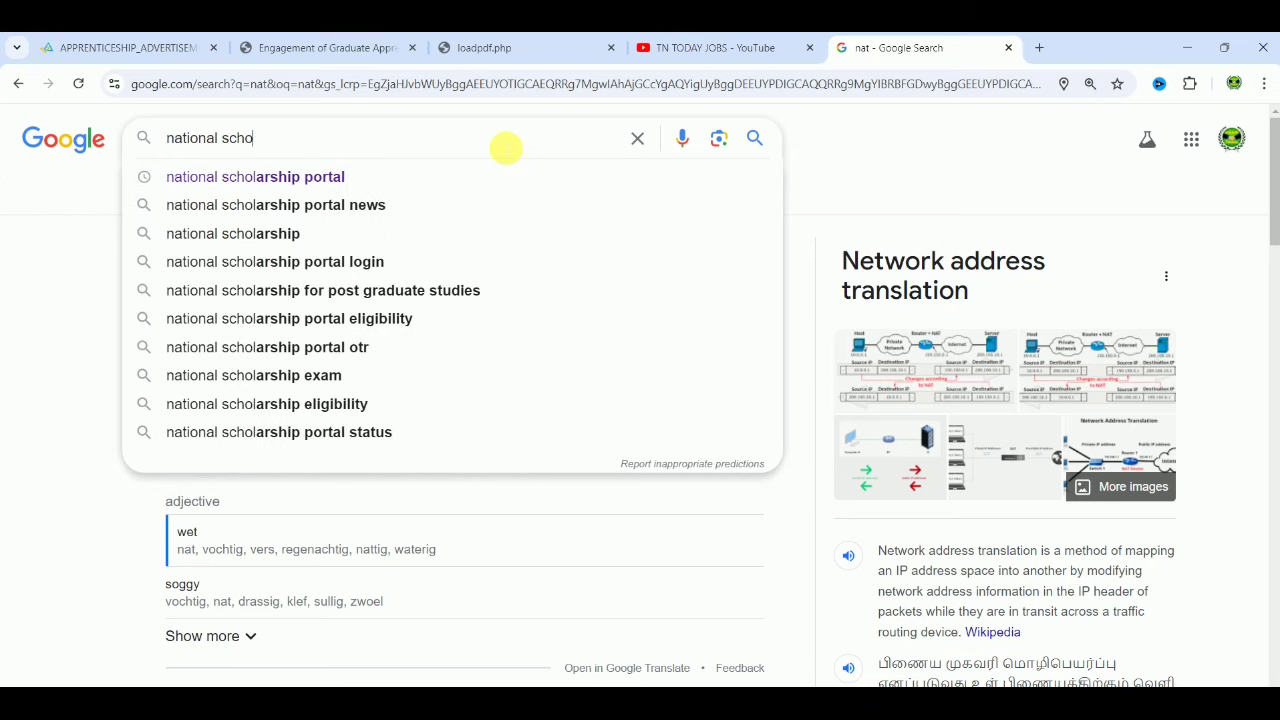
{"action": "type", "text": "appre"}
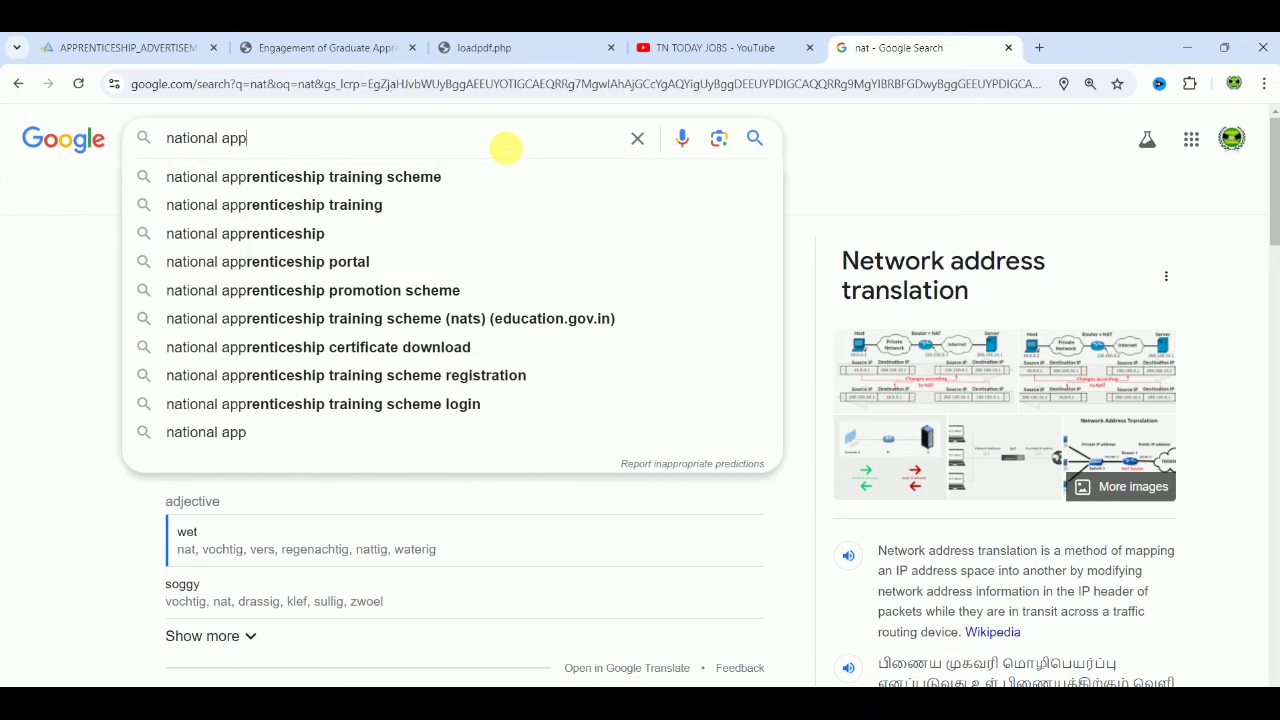
{"action": "key", "text": "Down"}
{"action": "key", "text": "Down"}
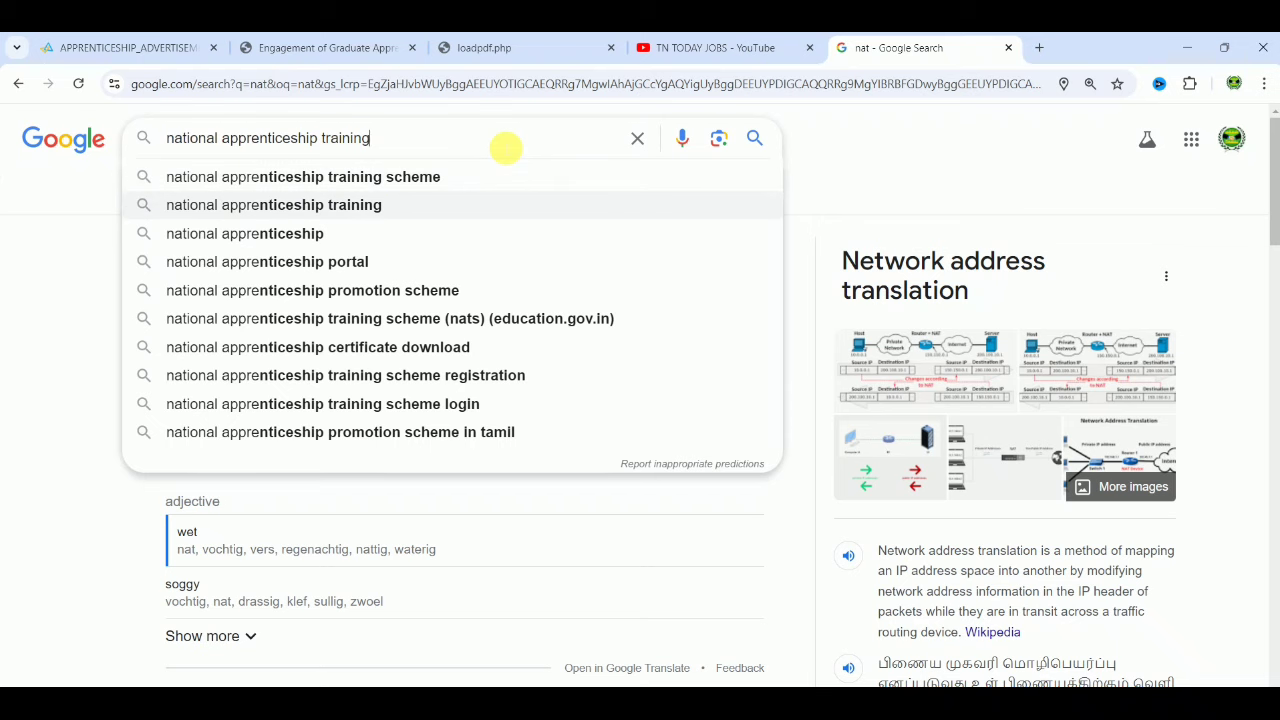
{"action": "key", "text": "Down"}
{"action": "key", "text": "Return"}
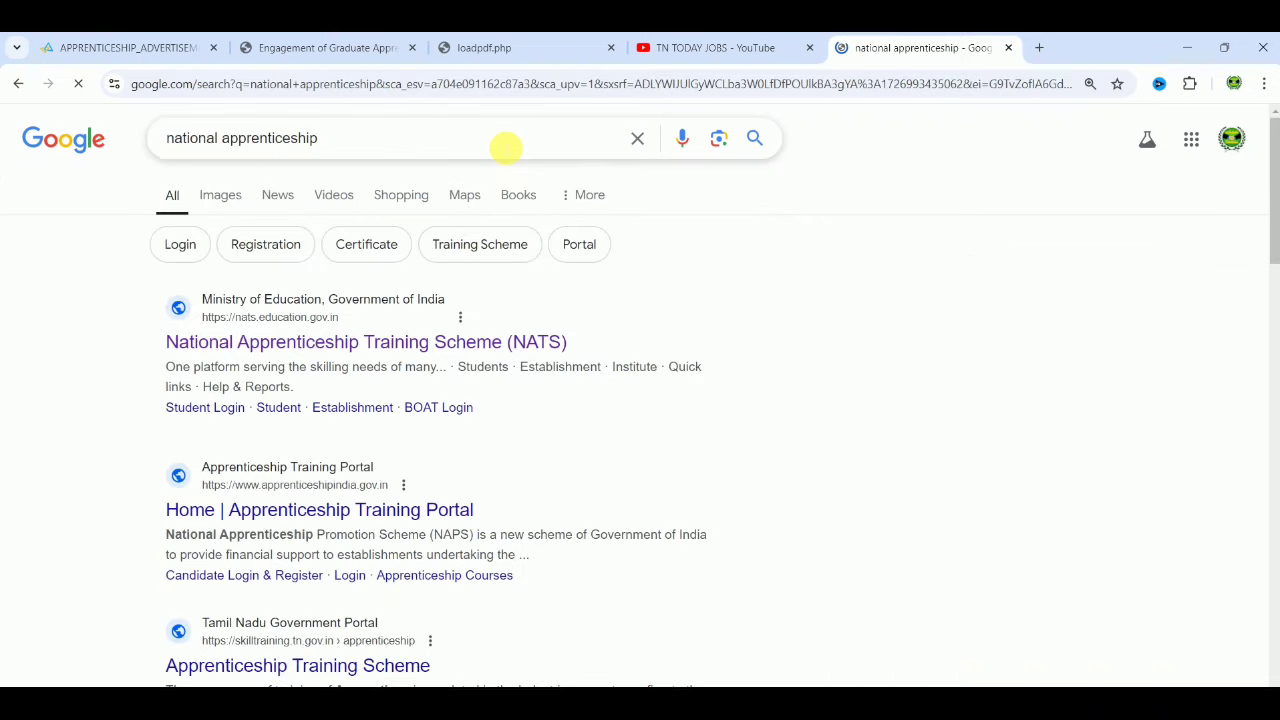
{"action": "left_click", "coordinate": [362, 330]}
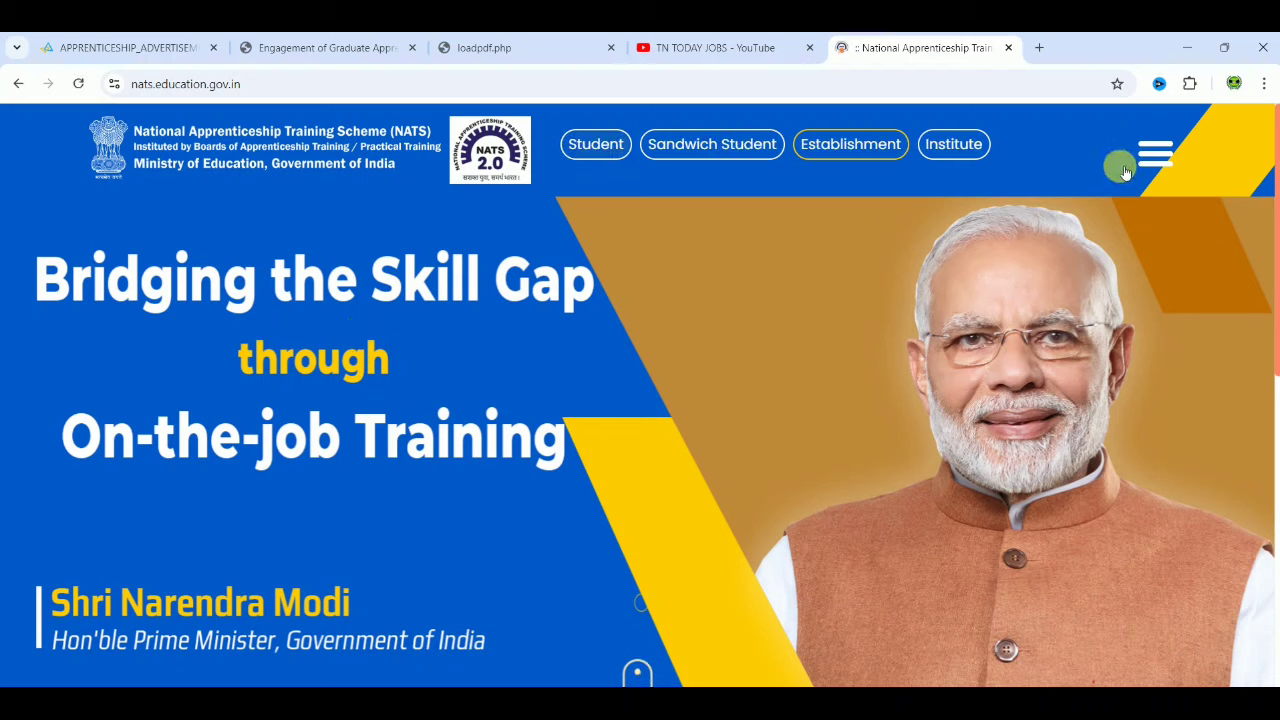
Step: Review the NATS Student Register document checklist, then return to the IBPS application tab
{"action": "left_click", "coordinate": [1153, 155]}
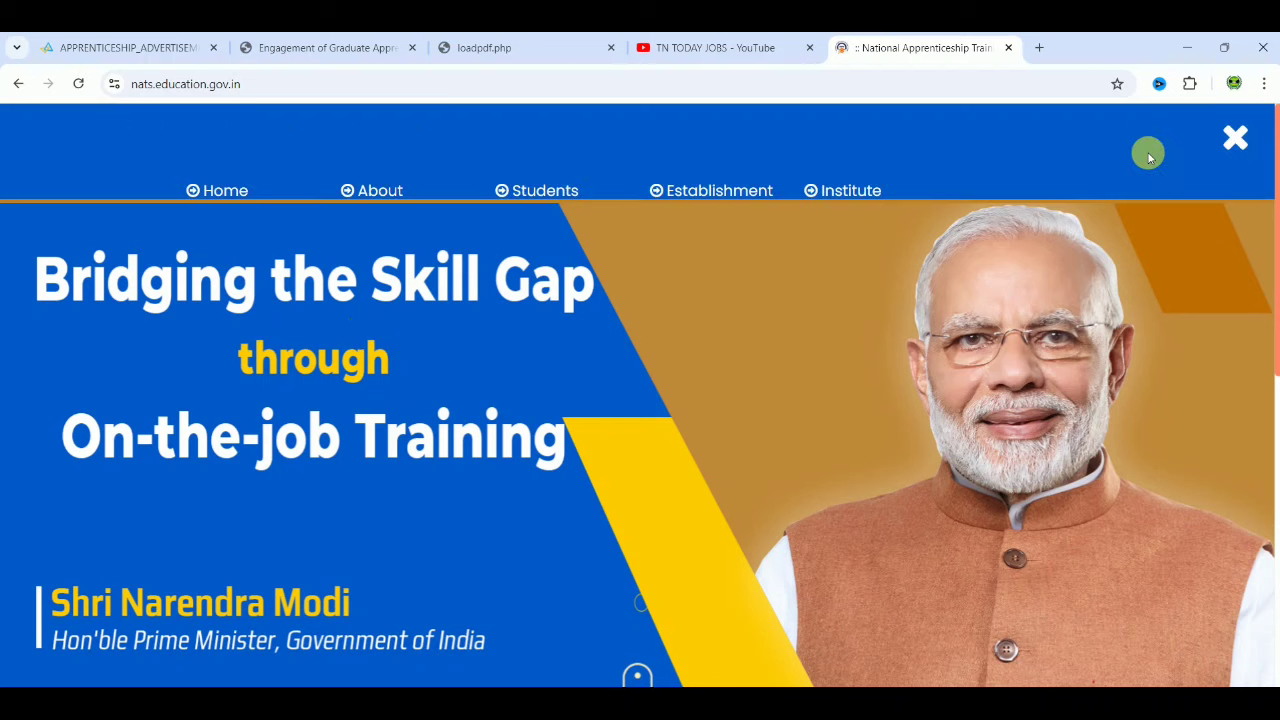
{"action": "left_click", "coordinate": [1240, 135]}
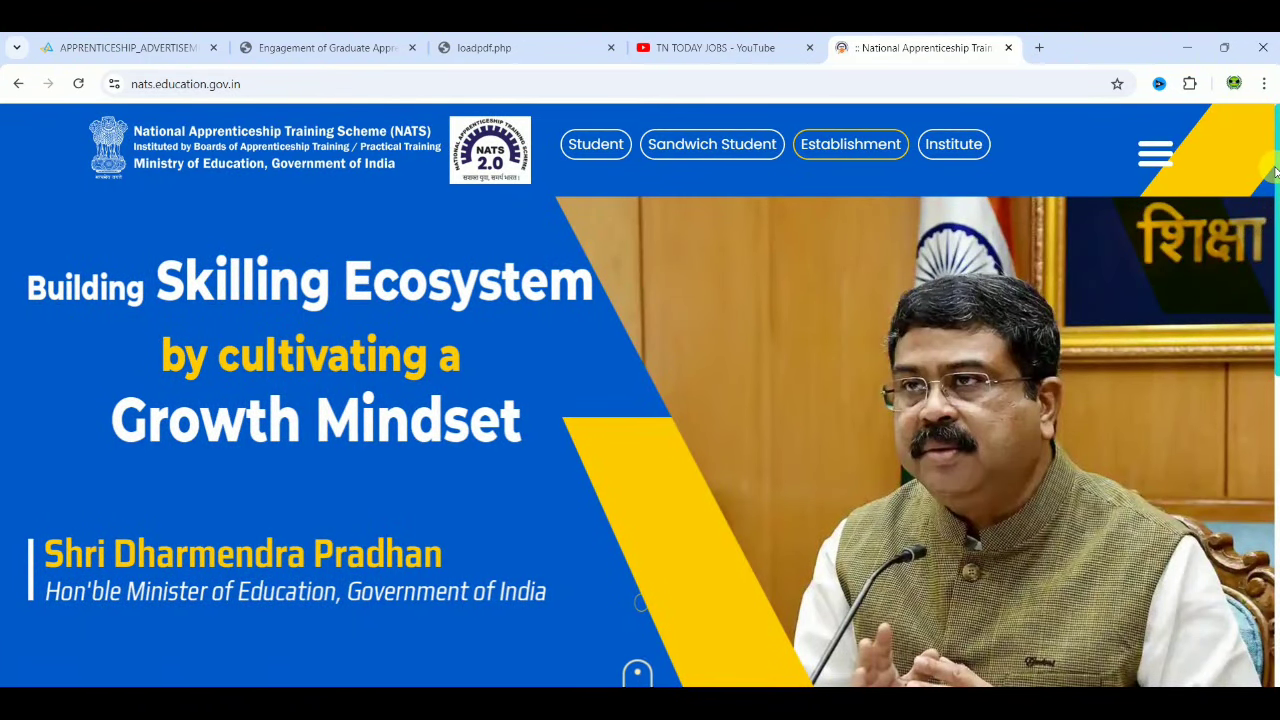
{"action": "left_click_drag", "start_coordinate": [1275, 172], "coordinate": [1272, 520]}
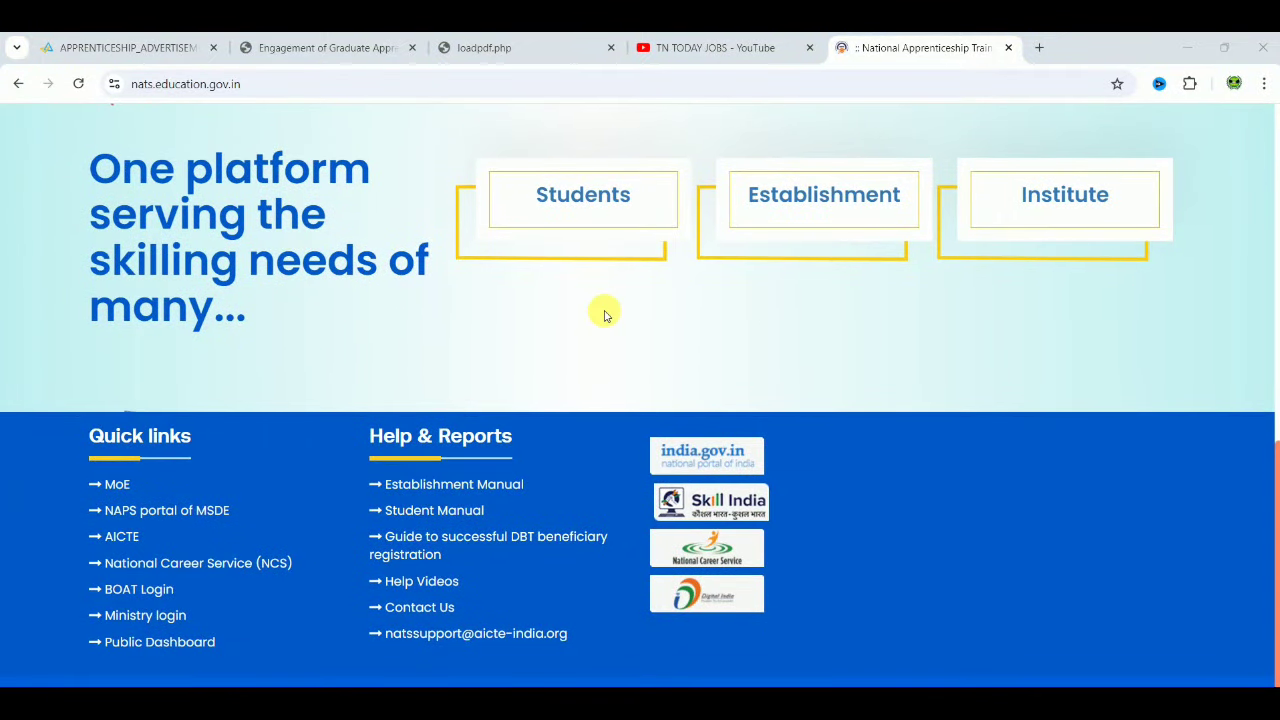
{"action": "left_click", "coordinate": [593, 174]}
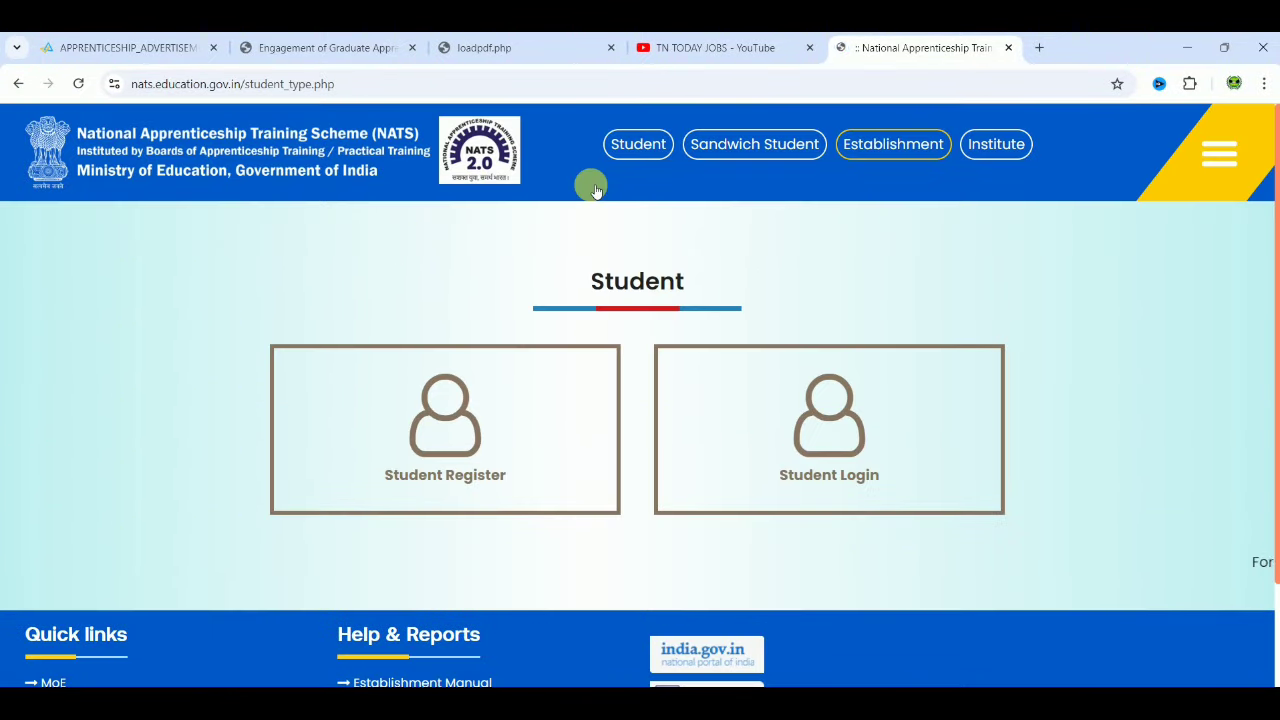
{"action": "left_click", "coordinate": [462, 466]}
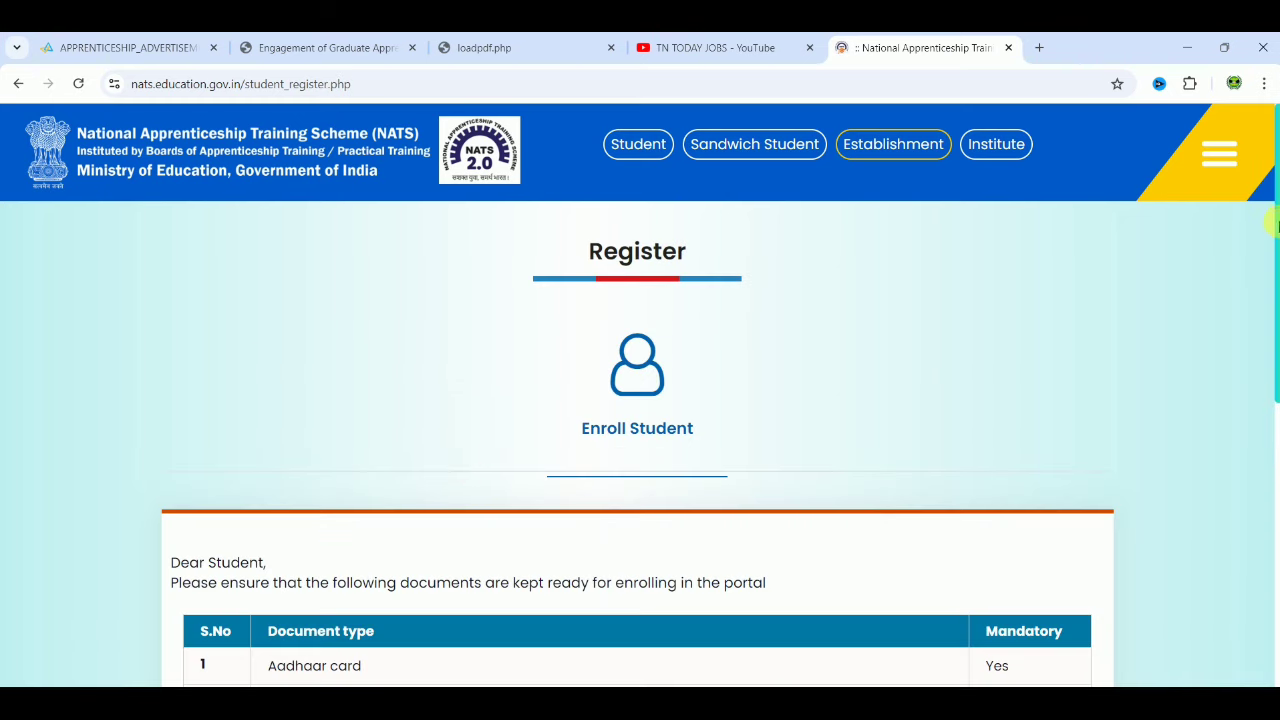
{"action": "left_click_drag", "start_coordinate": [1276, 233], "coordinate": [1274, 443]}
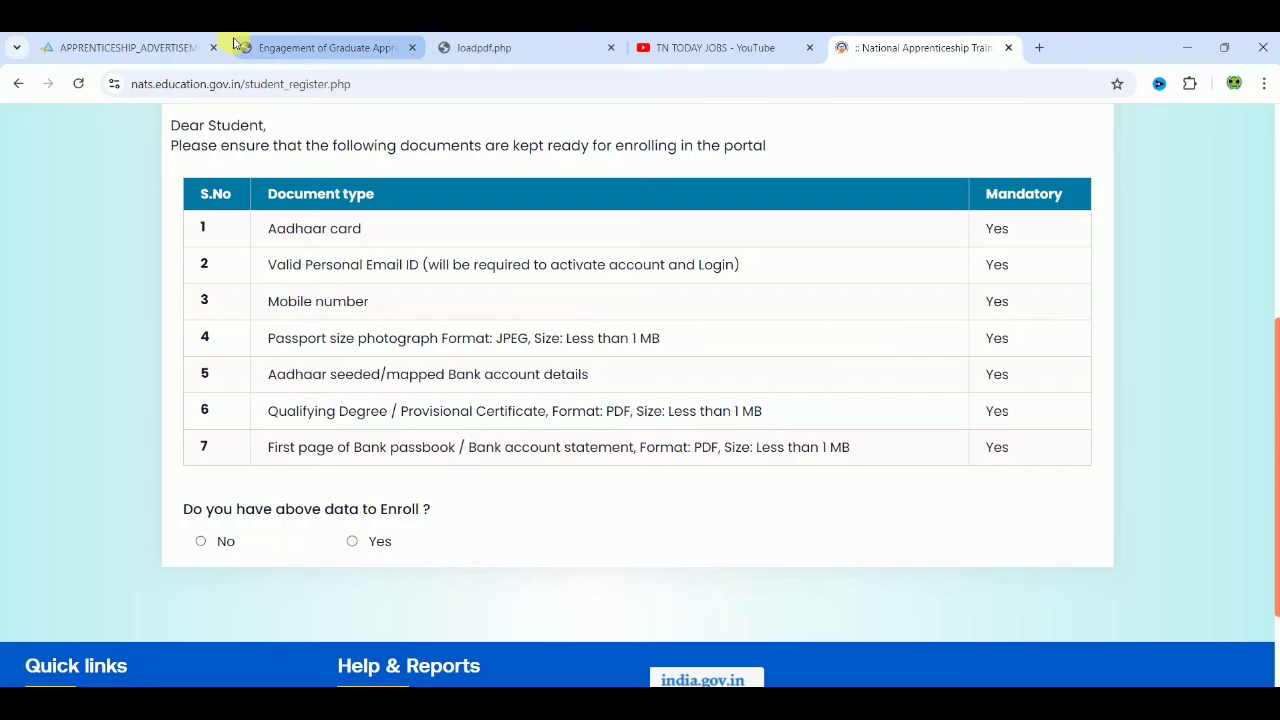
{"action": "left_click", "coordinate": [286, 47]}
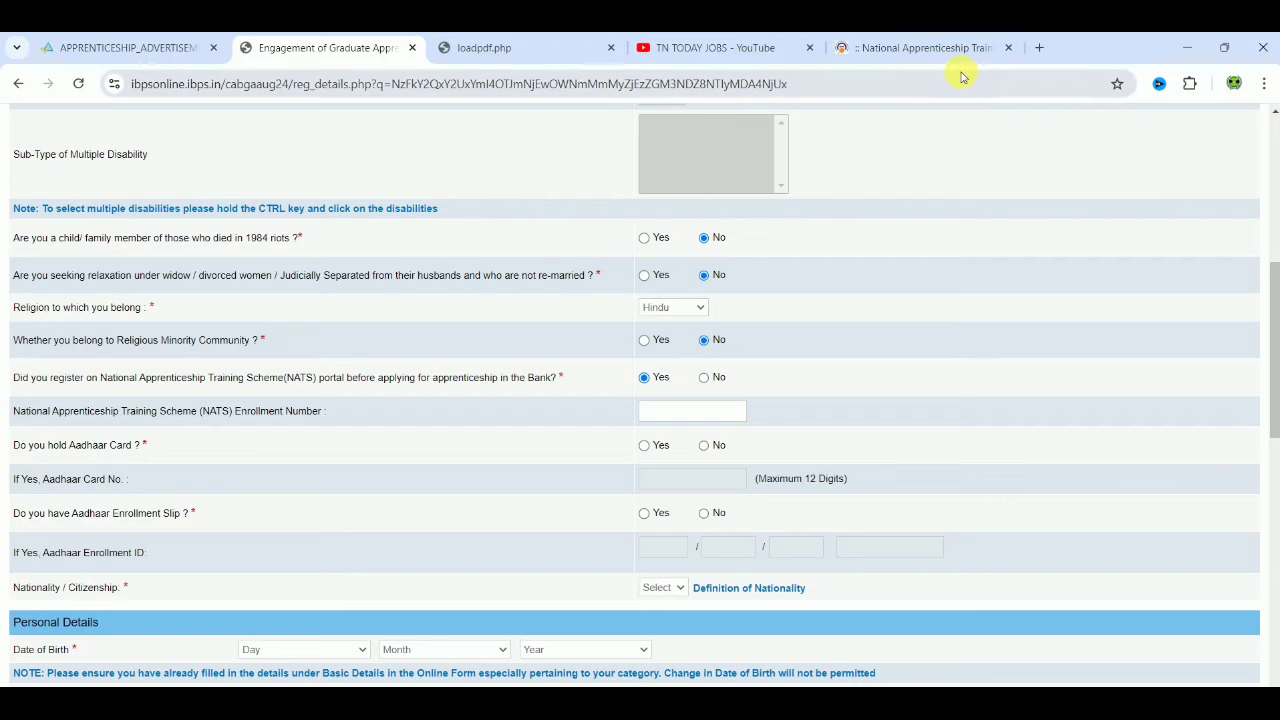
Step: Enter the NATS enrollment number, answer Yes for Aadhaar card, and choose Indian nationality
{"action": "left_click", "coordinate": [699, 411]}
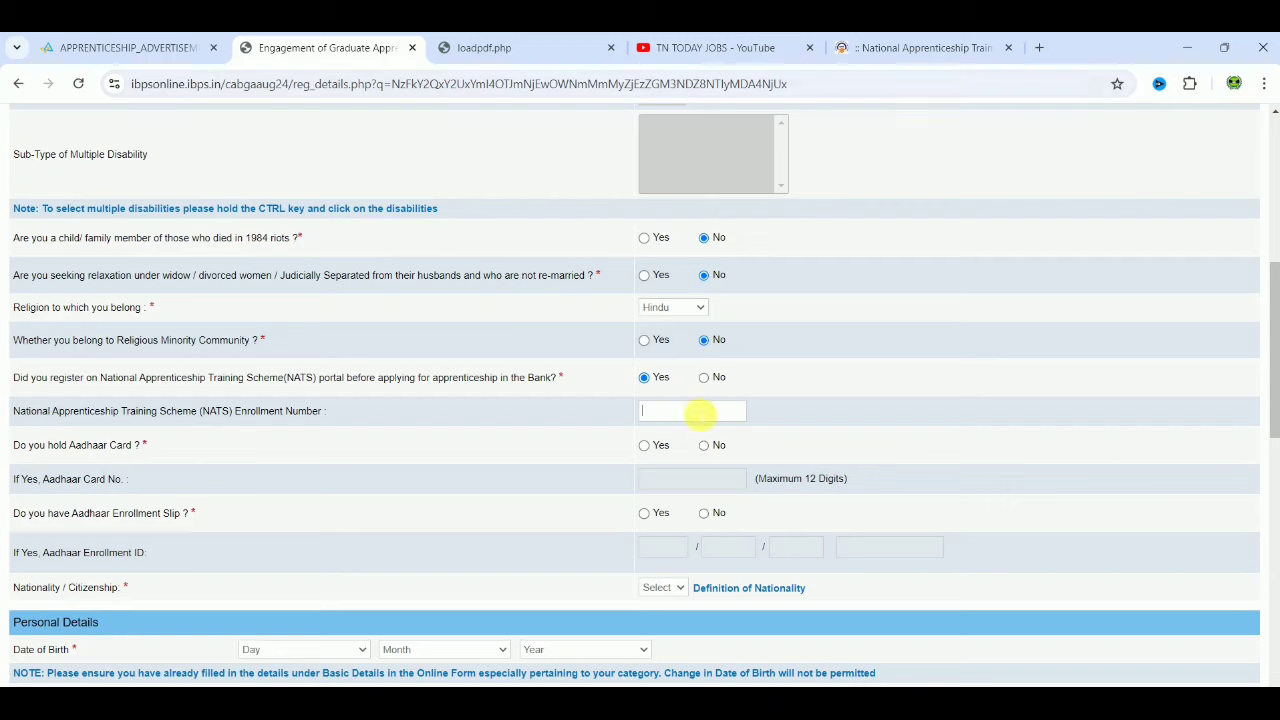
{"action": "type", "text": "23698"}
{"action": "type", "text": "5"}
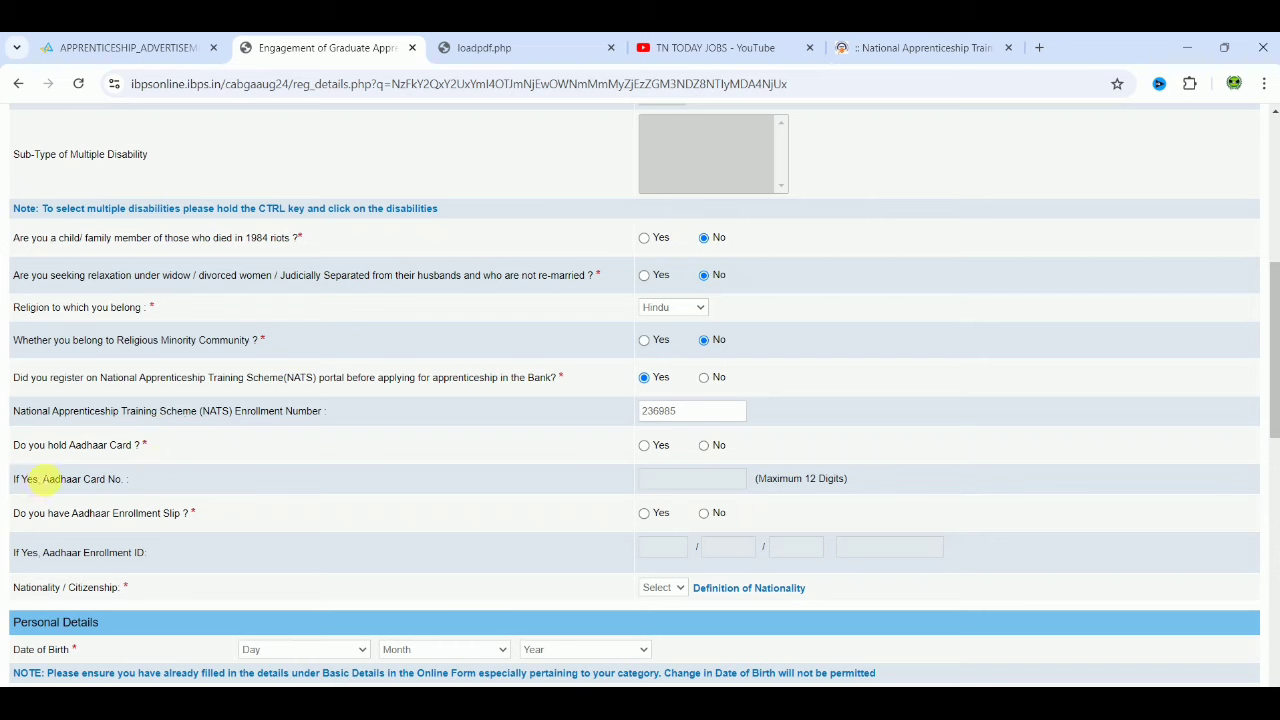
{"action": "left_click", "coordinate": [645, 446]}
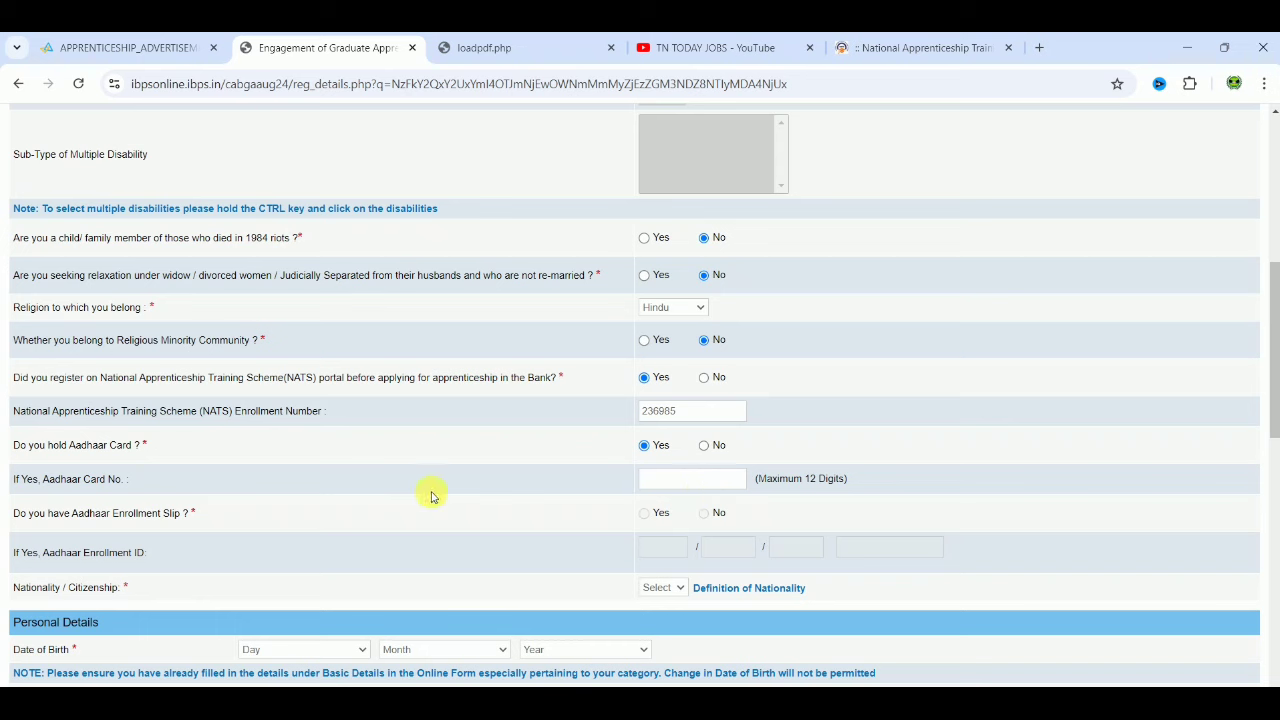
{"action": "left_click", "coordinate": [655, 590]}
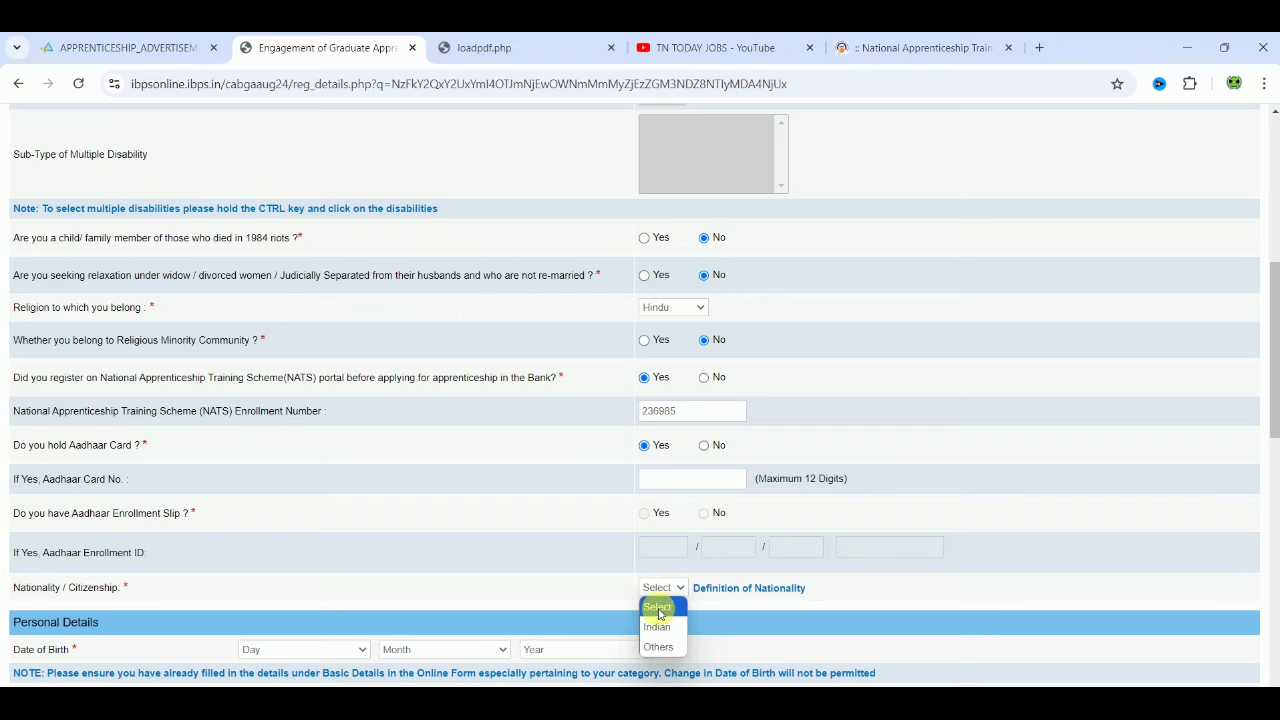
{"action": "left_click", "coordinate": [660, 627]}
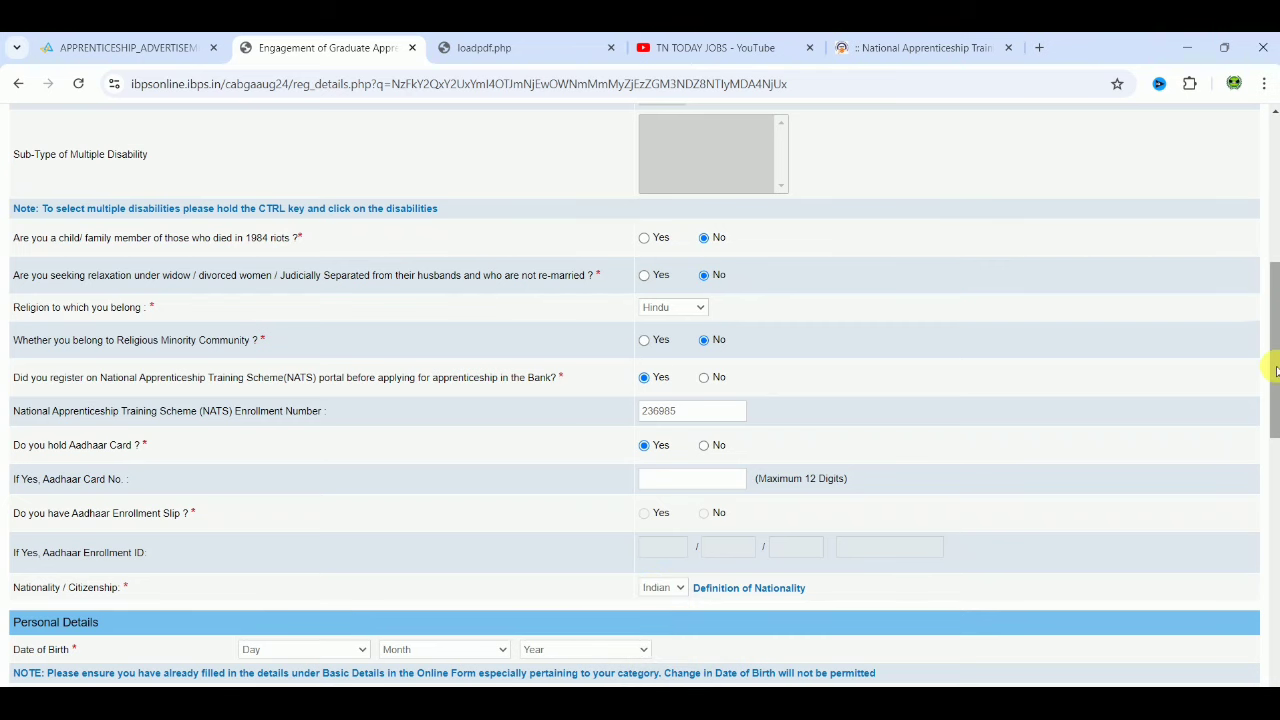
{"action": "left_click_drag", "start_coordinate": [1275, 375], "coordinate": [1272, 512]}
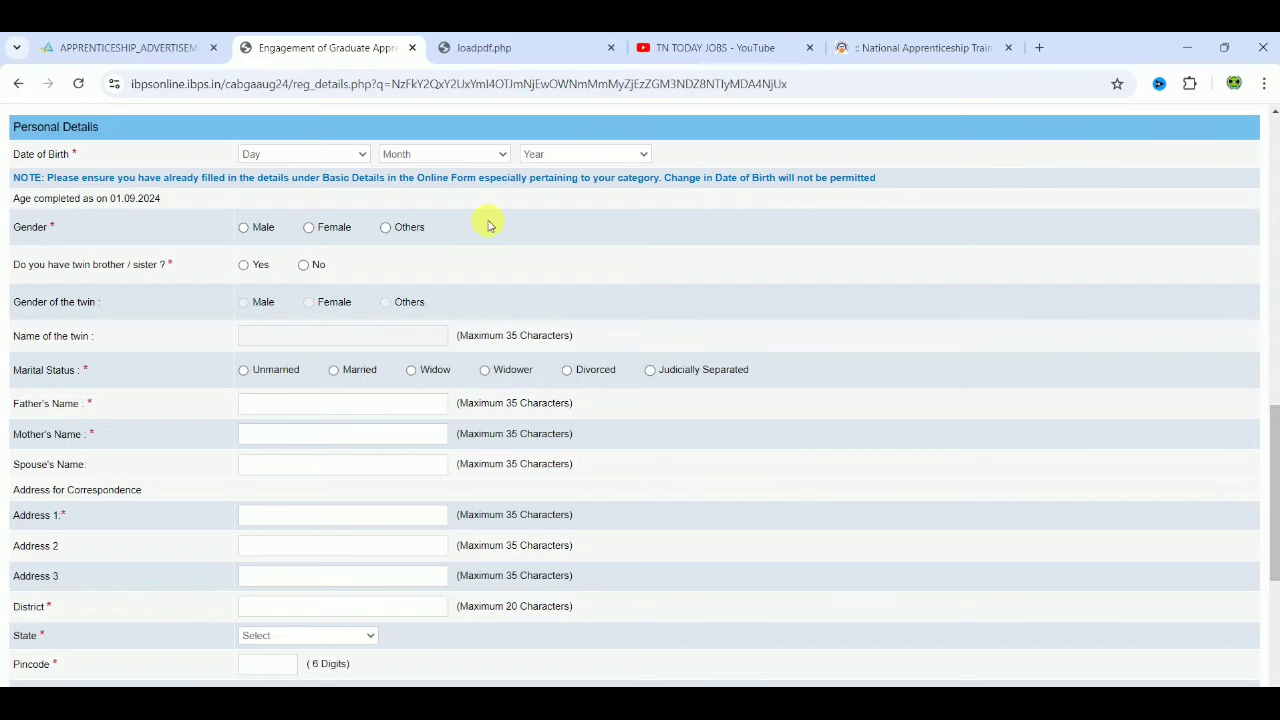
Step: Set the date of birth to 24 April 1998
{"action": "left_click", "coordinate": [298, 160]}
{"action": "key", "text": "2"}
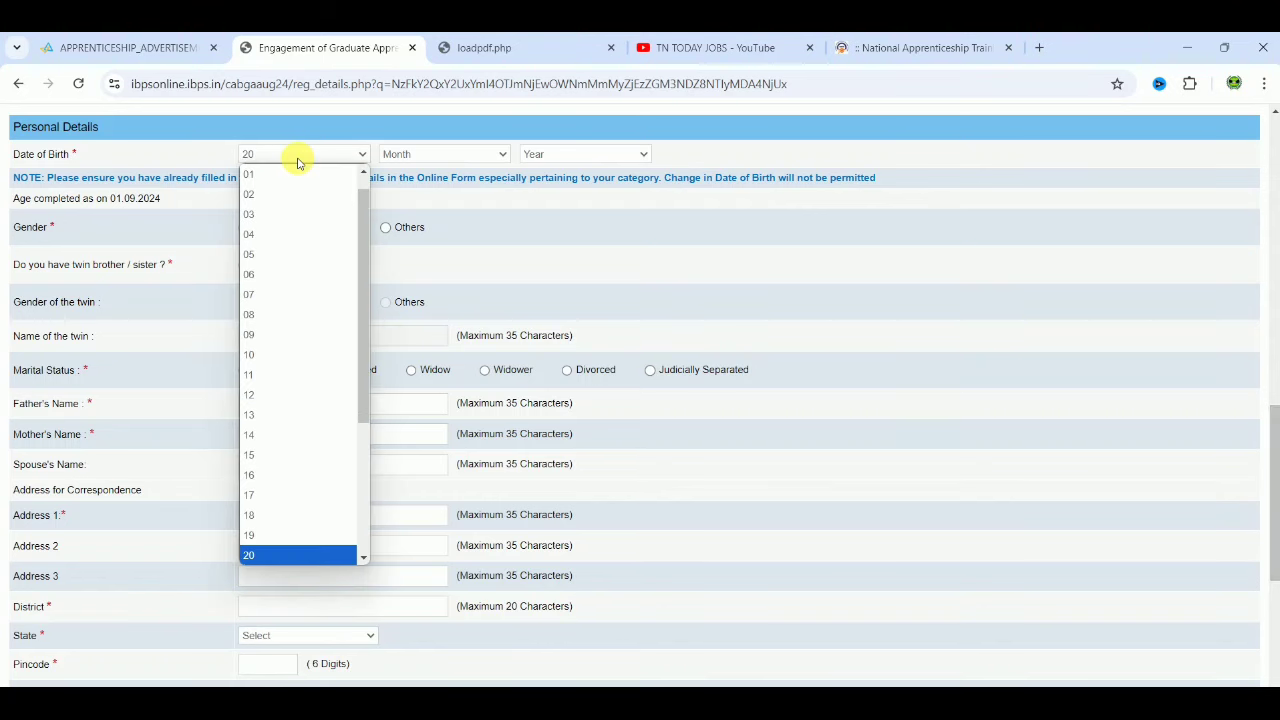
{"action": "key", "text": "4"}
{"action": "key", "text": "Return"}
{"action": "left_click", "coordinate": [415, 157]}
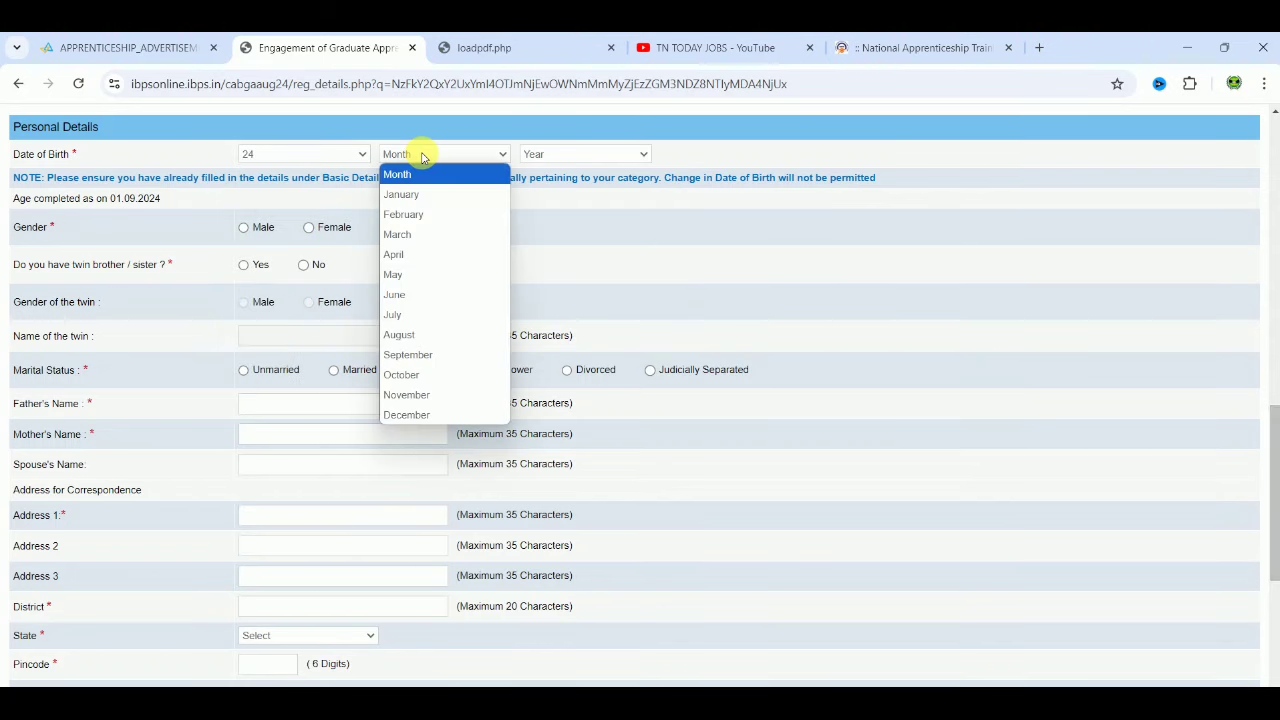
{"action": "left_click", "coordinate": [423, 251]}
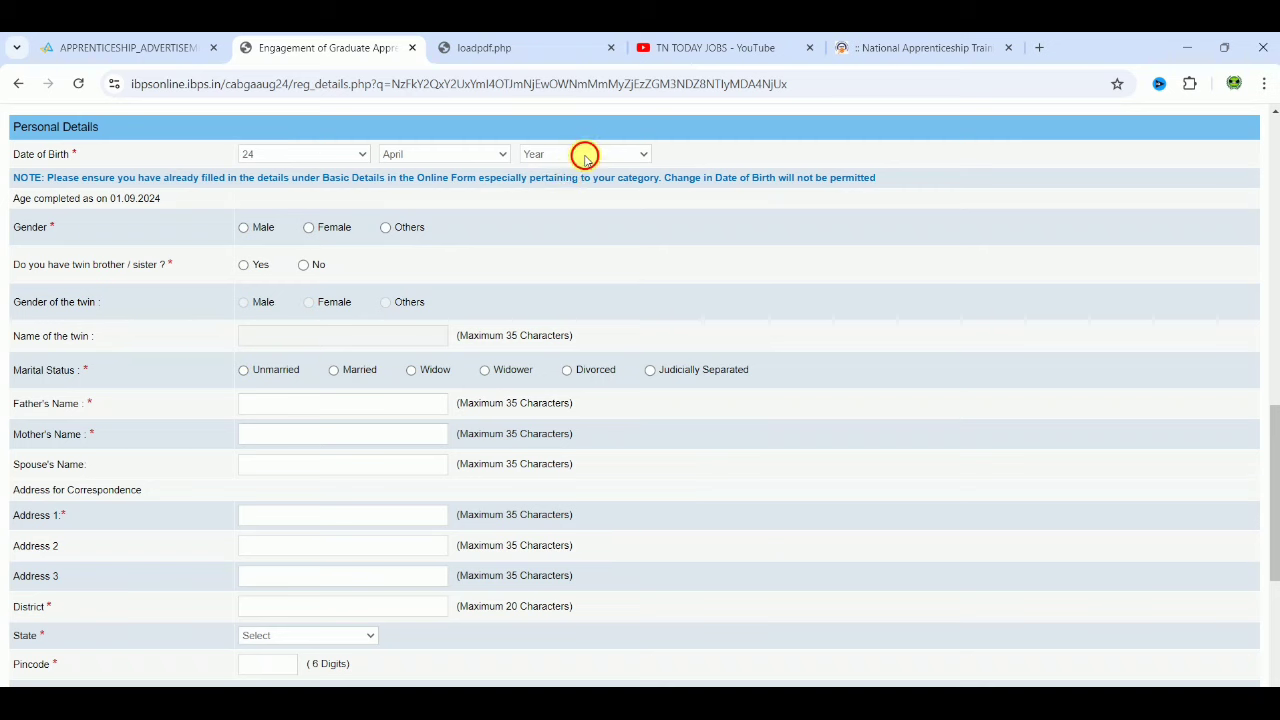
{"action": "left_click", "coordinate": [586, 157]}
{"action": "type", "text": "1999"}
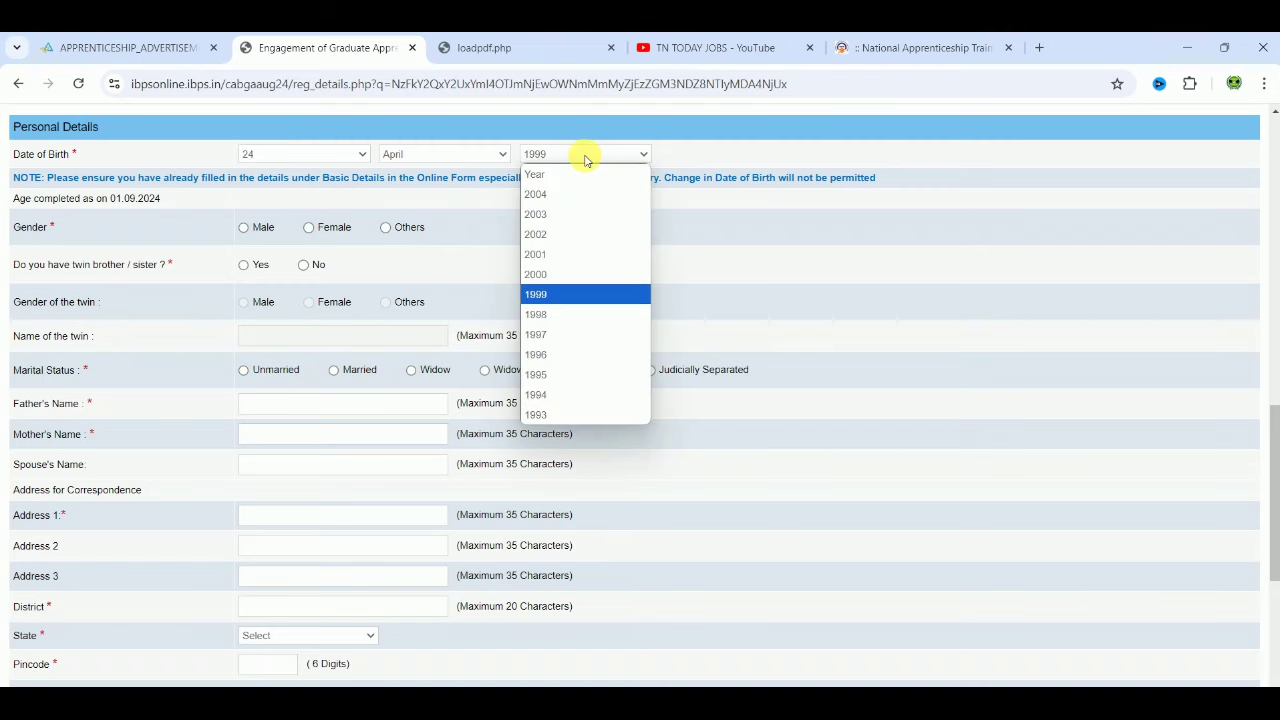
{"action": "left_click", "coordinate": [560, 314]}
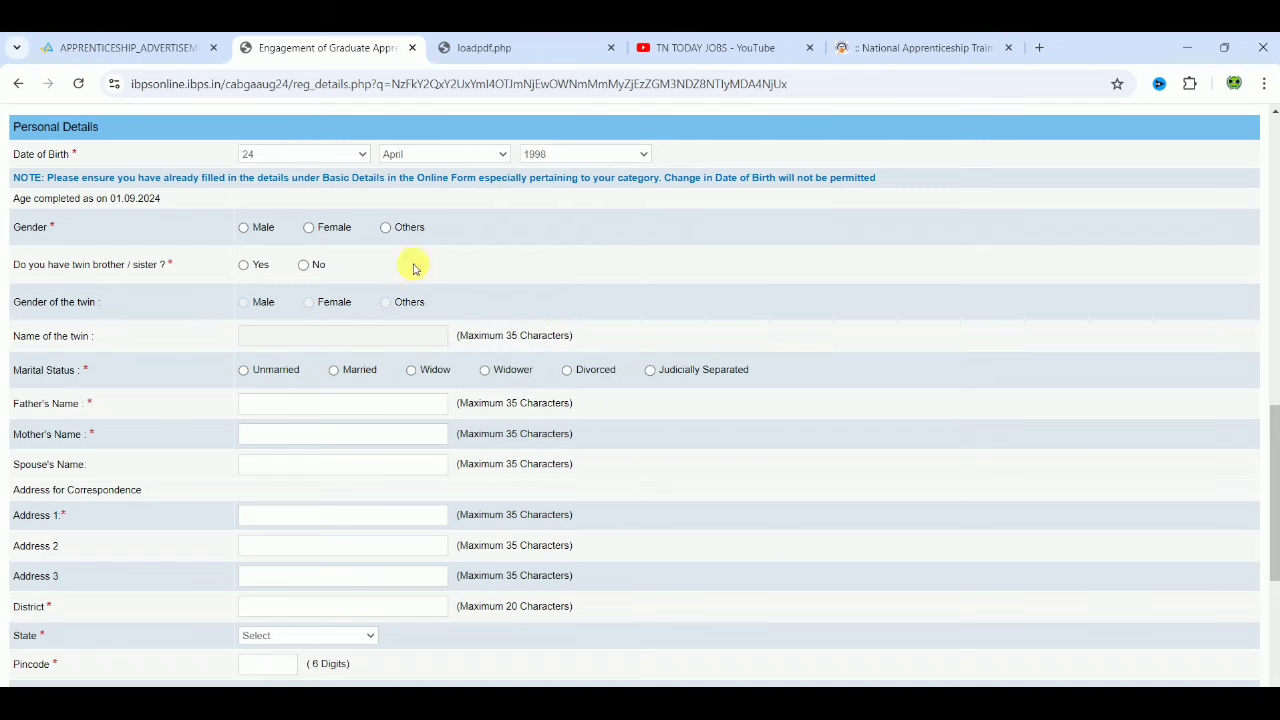
Step: Set gender to Male and marital status to Unmarried
{"action": "left_click", "coordinate": [244, 230]}
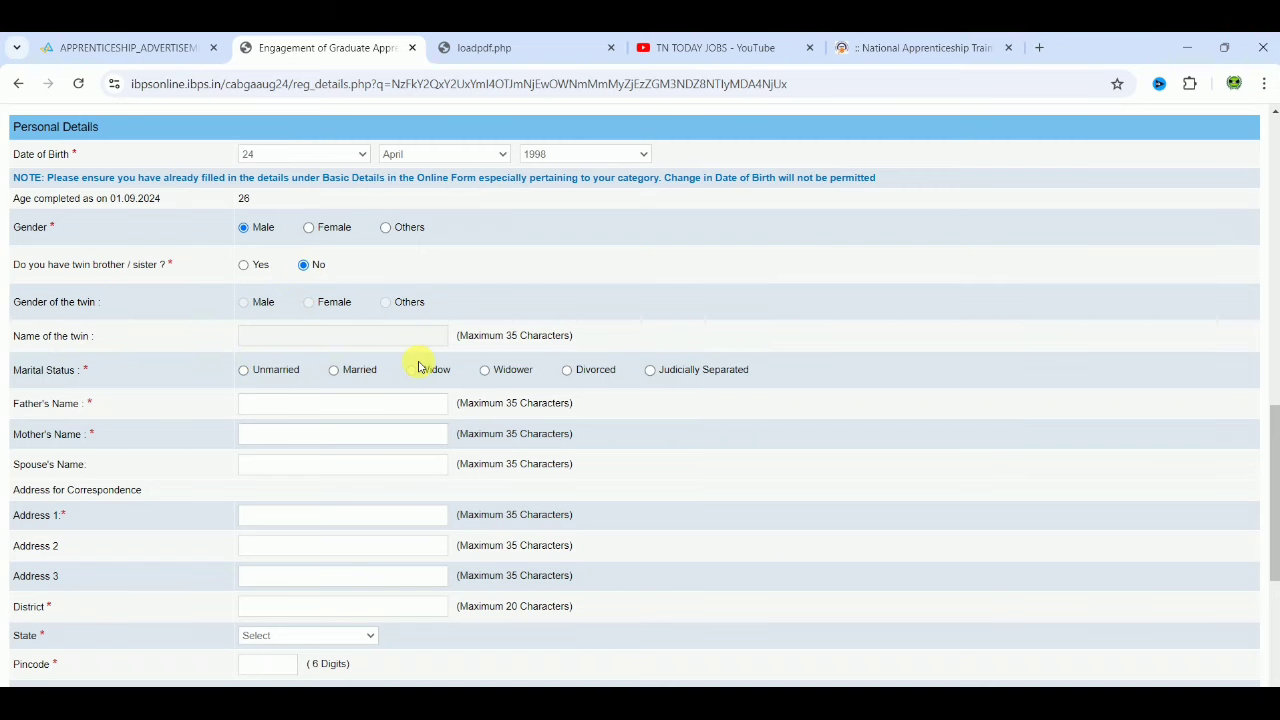
{"action": "left_click", "coordinate": [244, 371]}
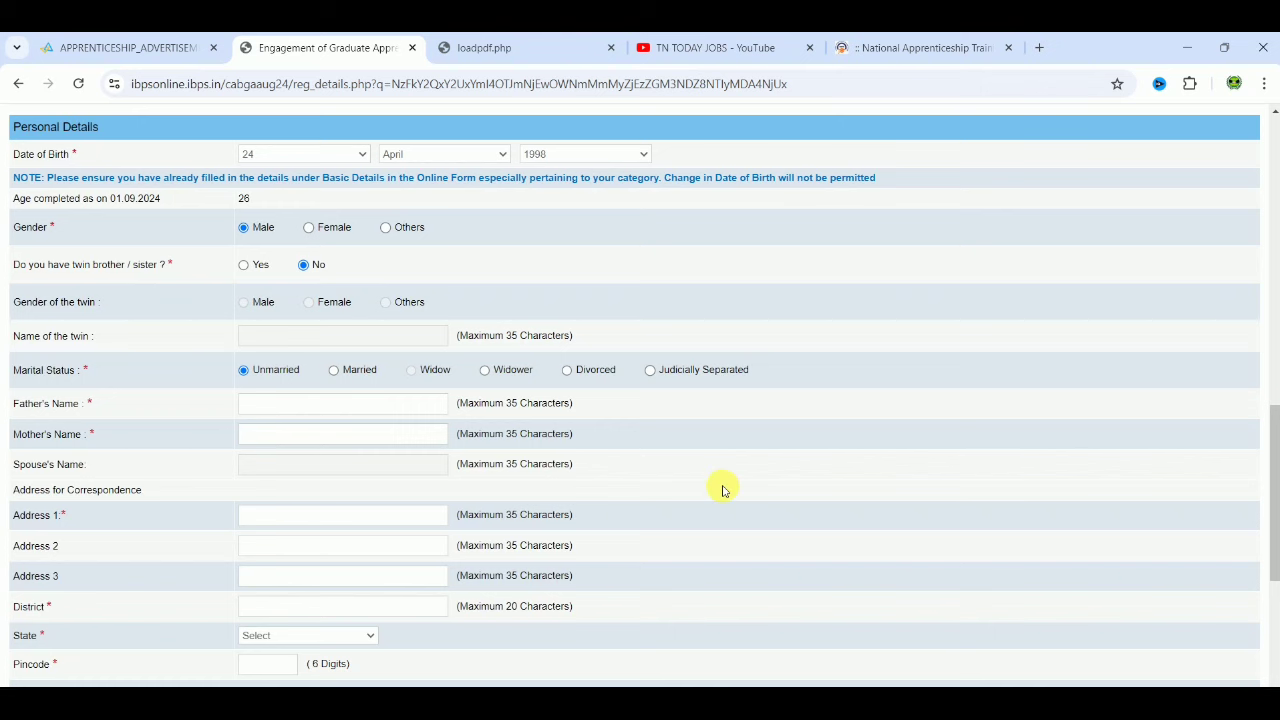
{"action": "scroll", "coordinate": [724, 490], "scroll_direction": "down", "scroll_amount": 2}
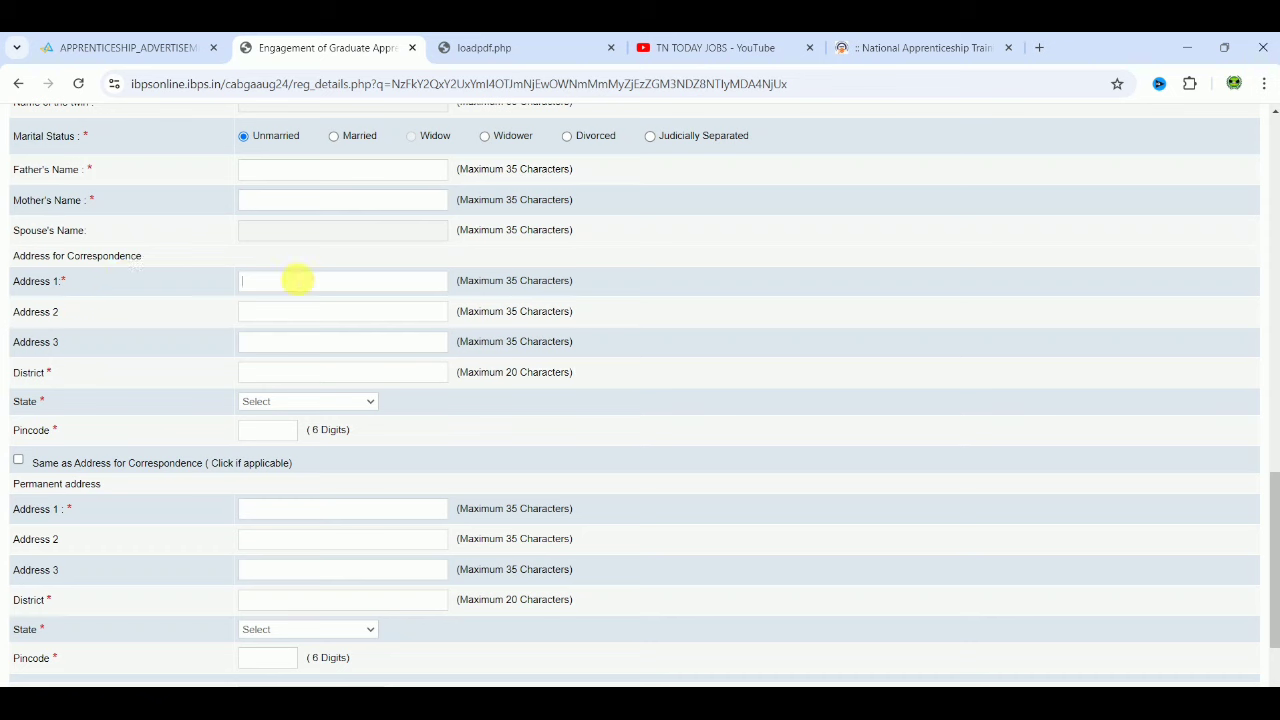
Step: Set the correspondence address state to TAMILNADU and choose Permanent Address for GST invoicing
{"action": "left_click", "coordinate": [253, 281]}
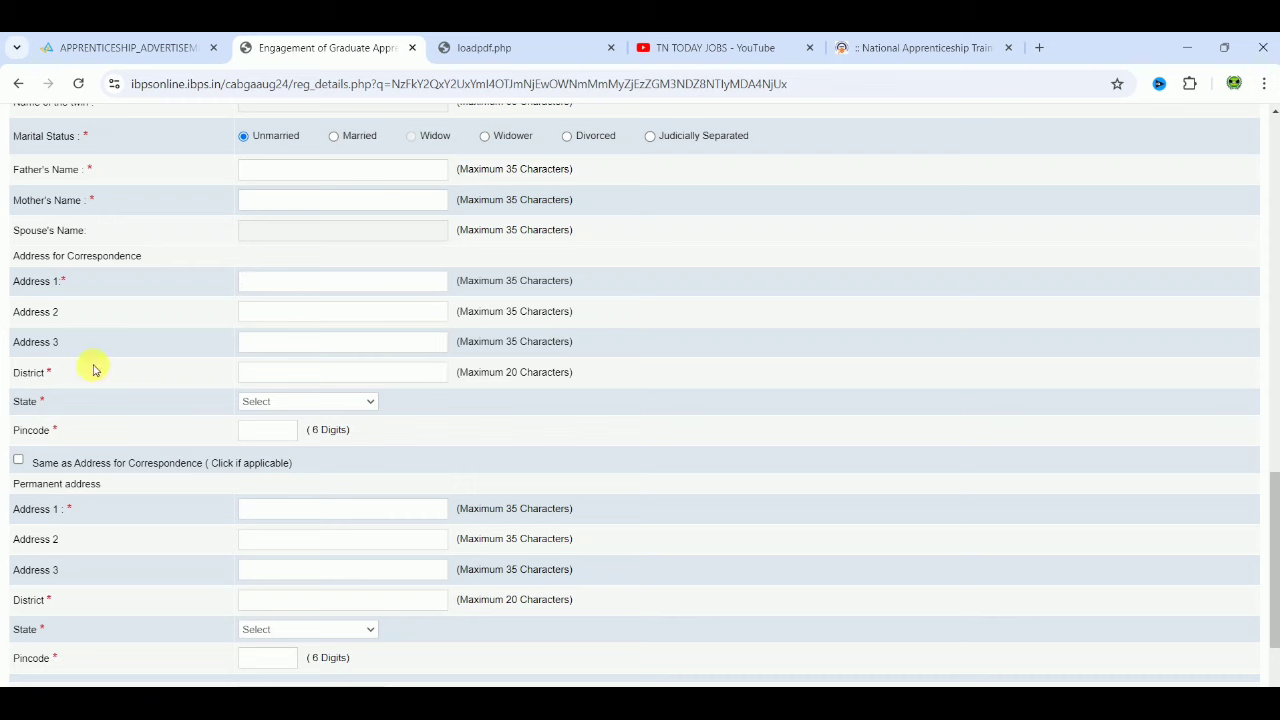
{"action": "left_click", "coordinate": [325, 401]}
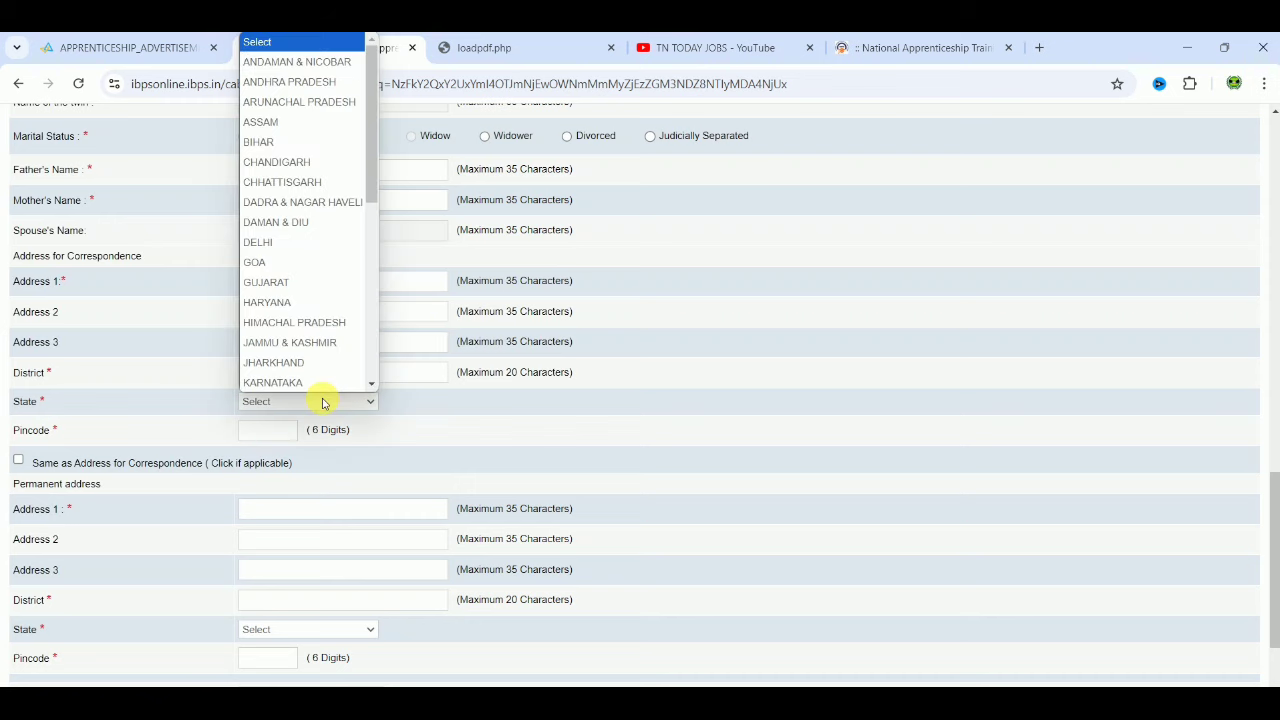
{"action": "key", "text": "t"}
{"action": "key", "text": "Return"}
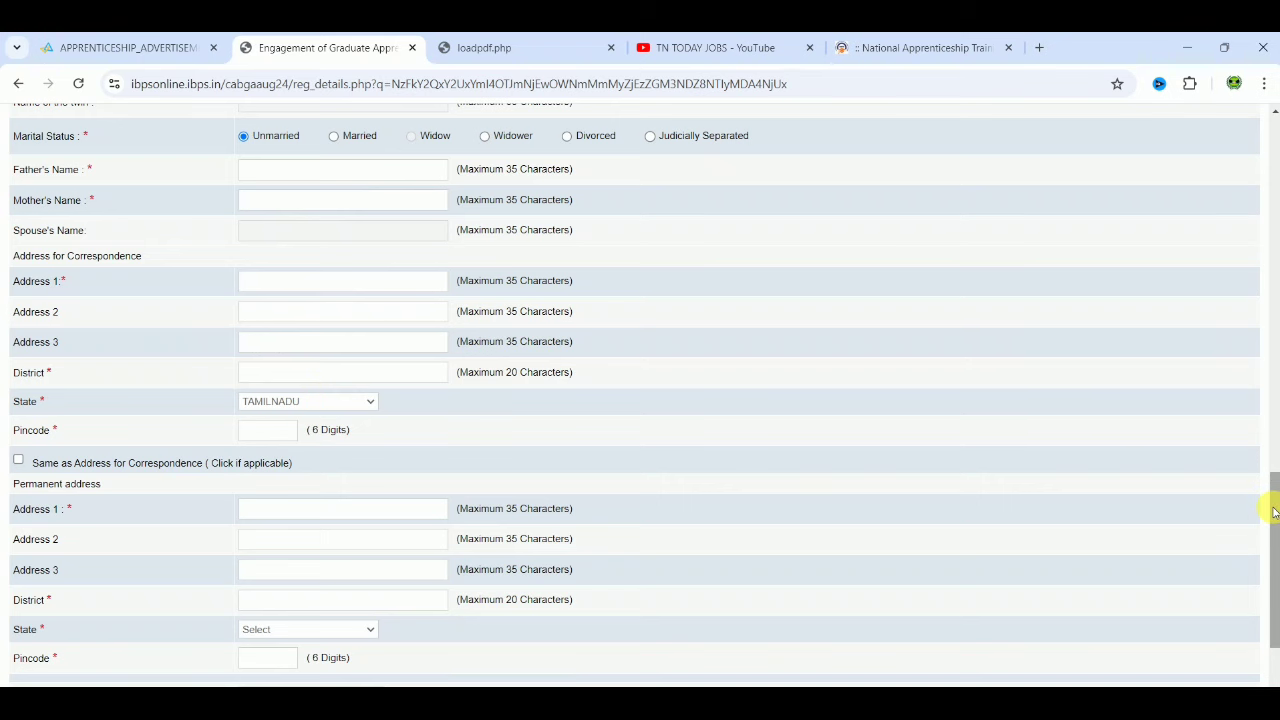
{"action": "left_click_drag", "start_coordinate": [1275, 512], "coordinate": [1275, 565]}
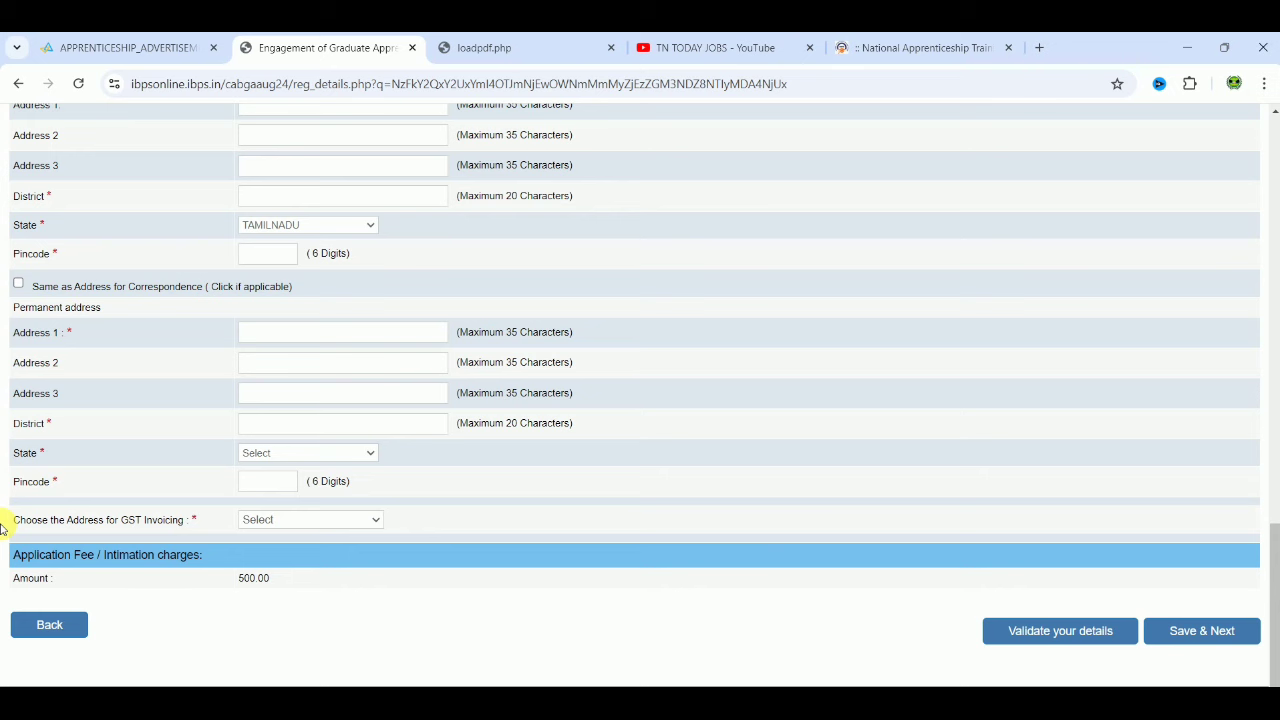
{"action": "left_click", "coordinate": [304, 523]}
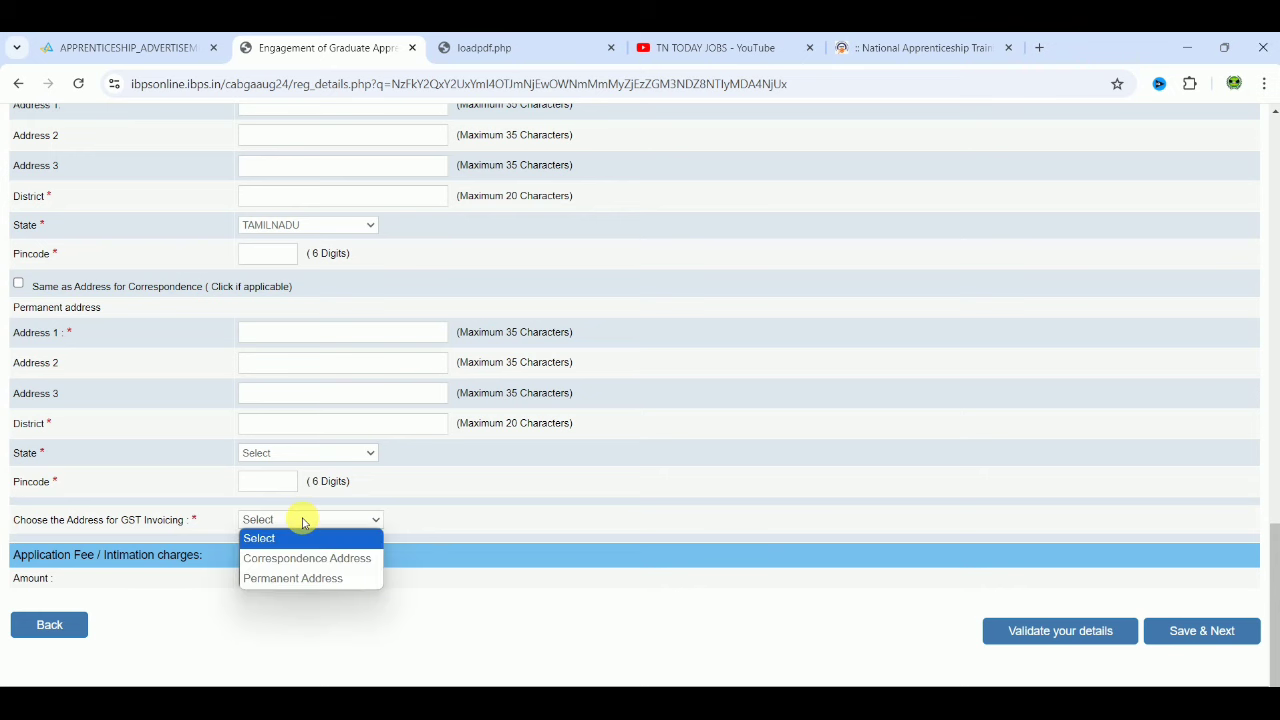
{"action": "left_click", "coordinate": [304, 579]}
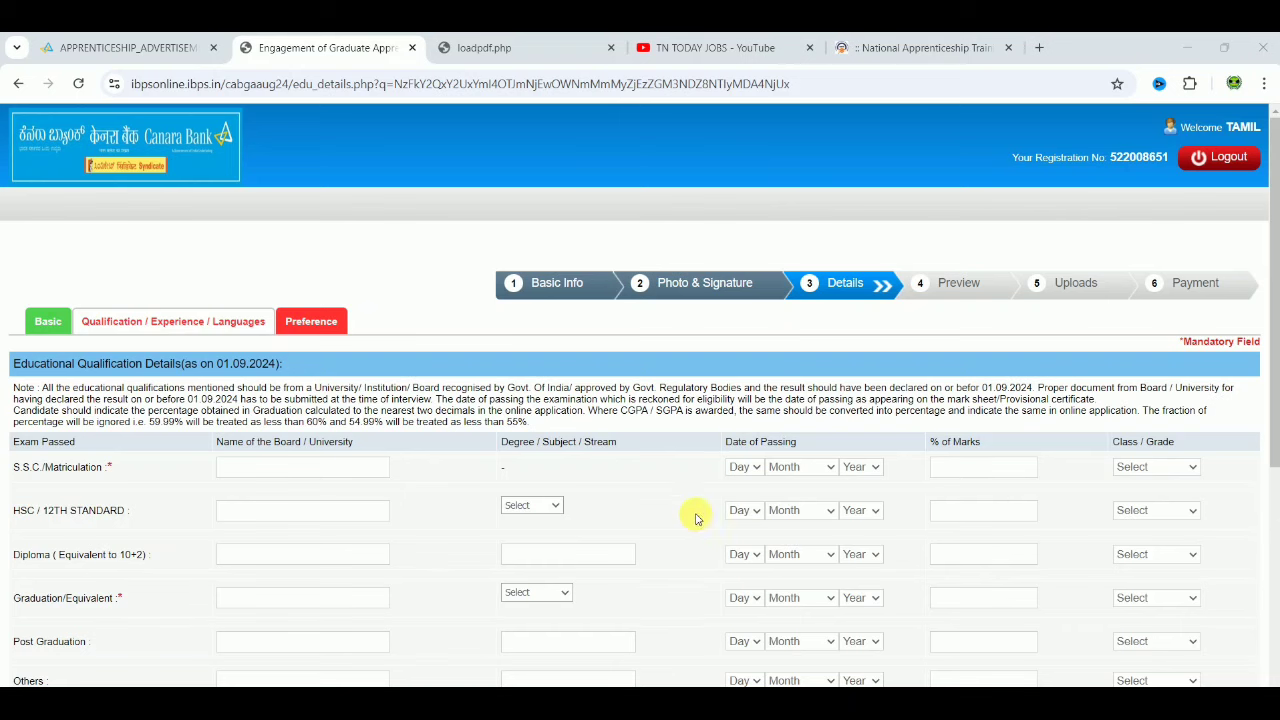
Step: Enter STATE BOARD for S.S.C. and set its passing date to 13 May 2013
{"action": "scroll", "coordinate": [676, 502], "scroll_direction": "down", "scroll_amount": 2}
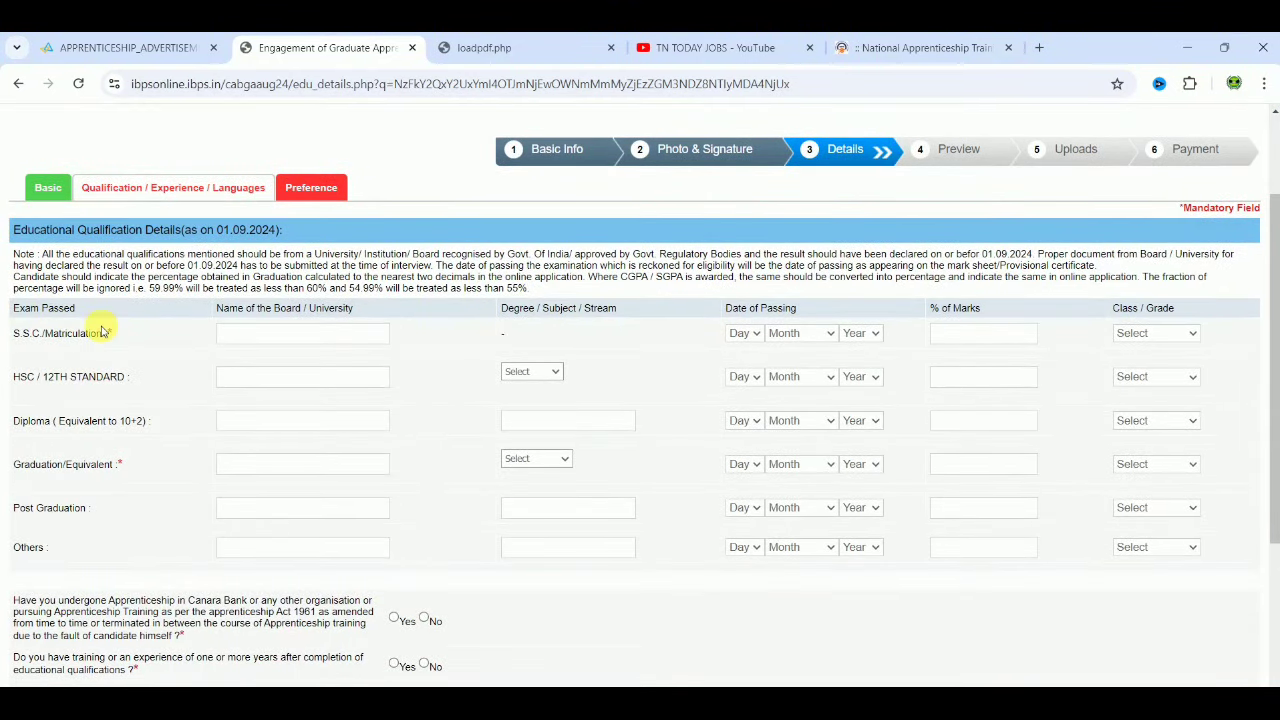
{"action": "left_click", "coordinate": [257, 338]}
{"action": "type", "text": "STATE BOARD"}
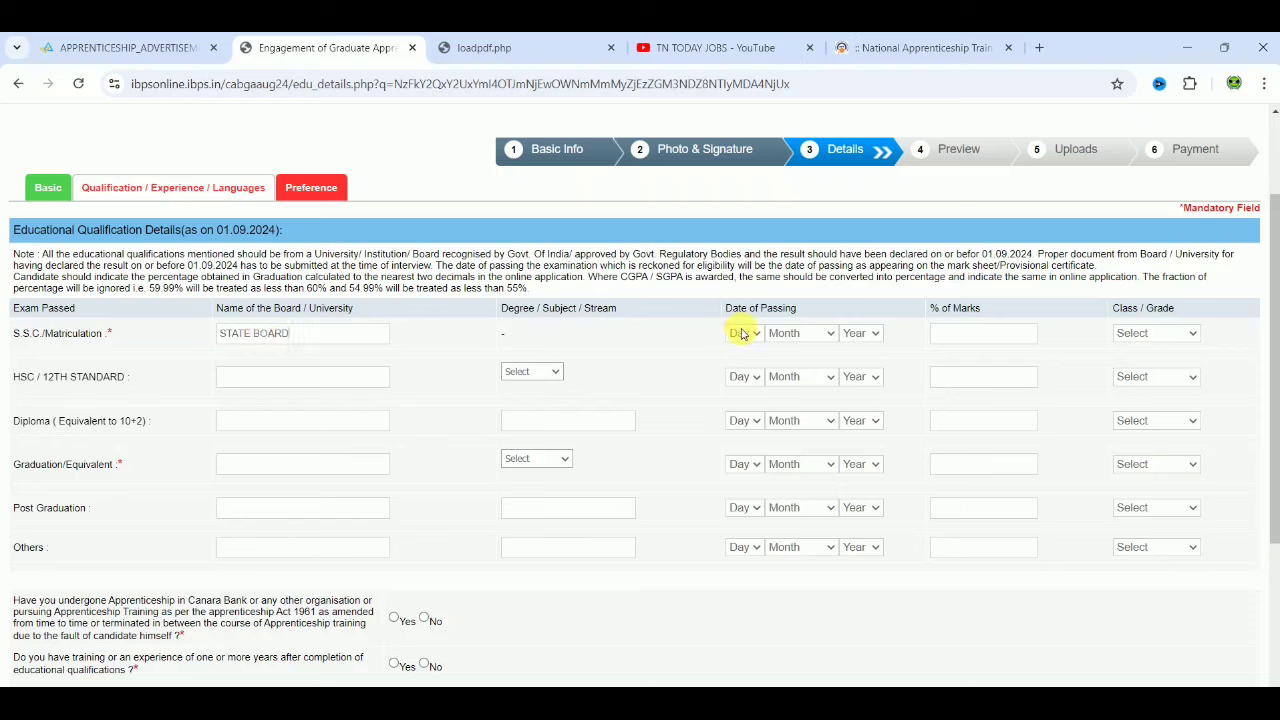
{"action": "left_click", "coordinate": [741, 333]}
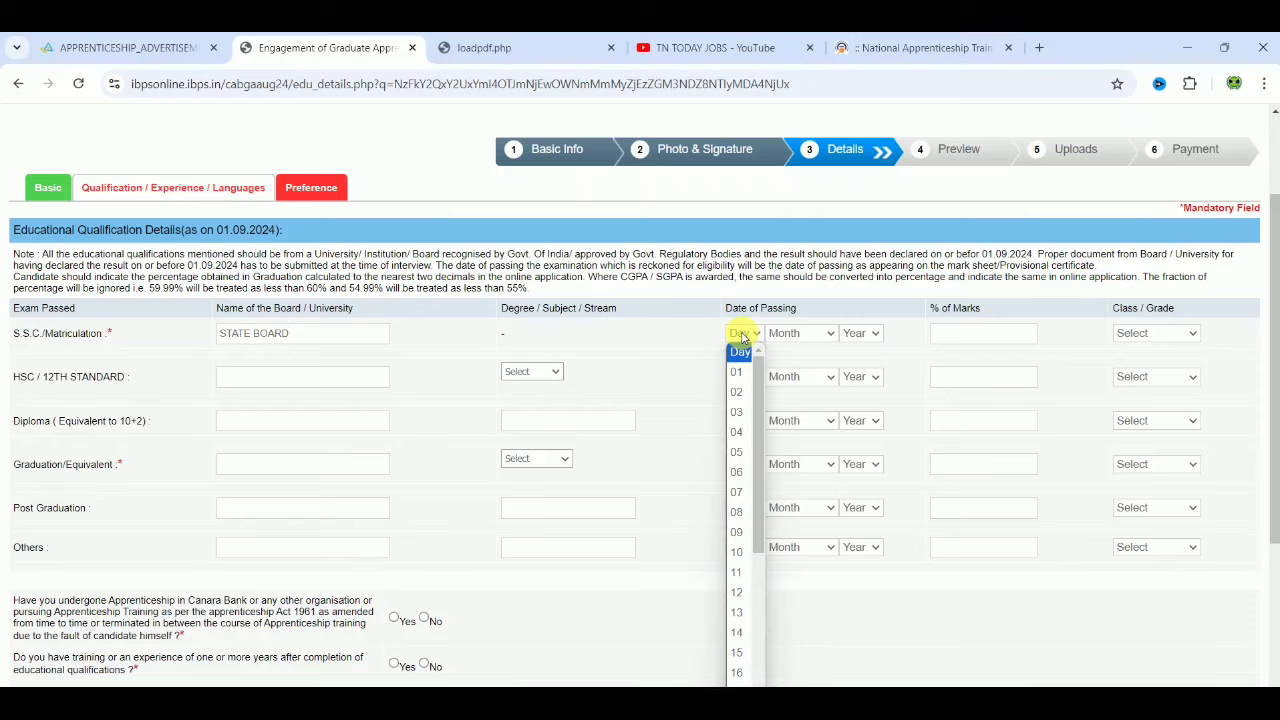
{"action": "left_click", "coordinate": [740, 612]}
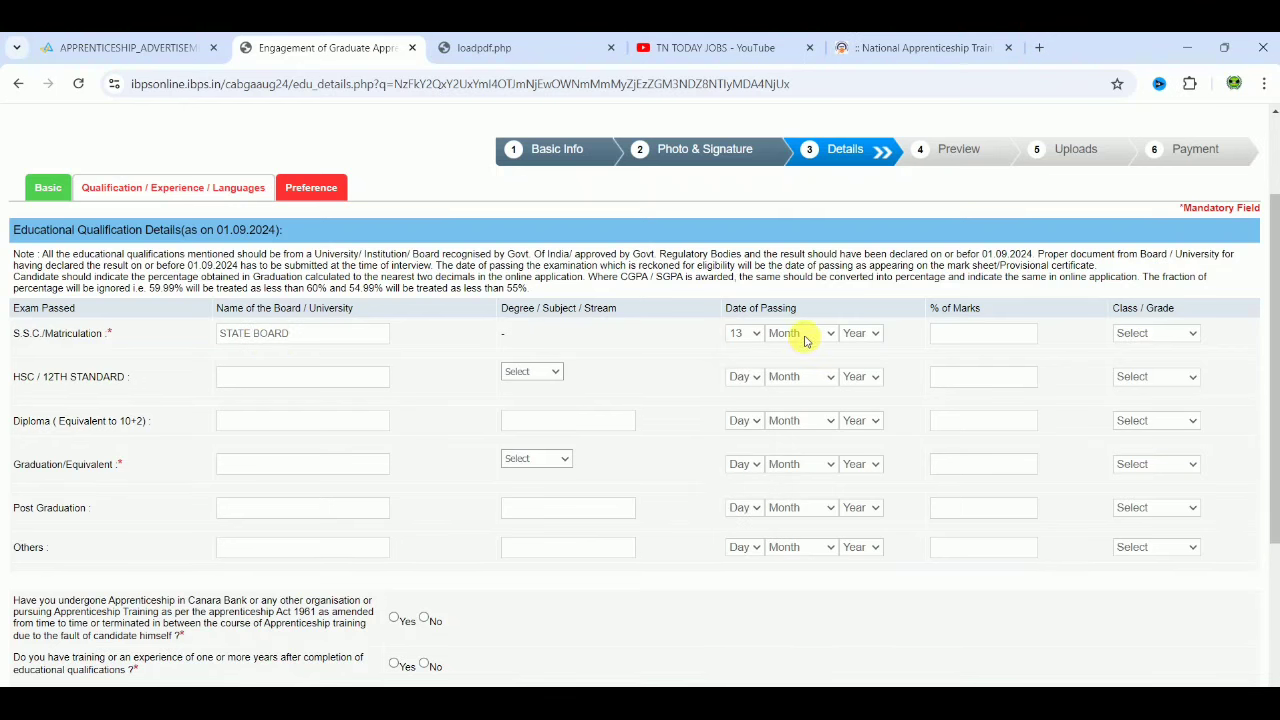
{"action": "left_click", "coordinate": [801, 333]}
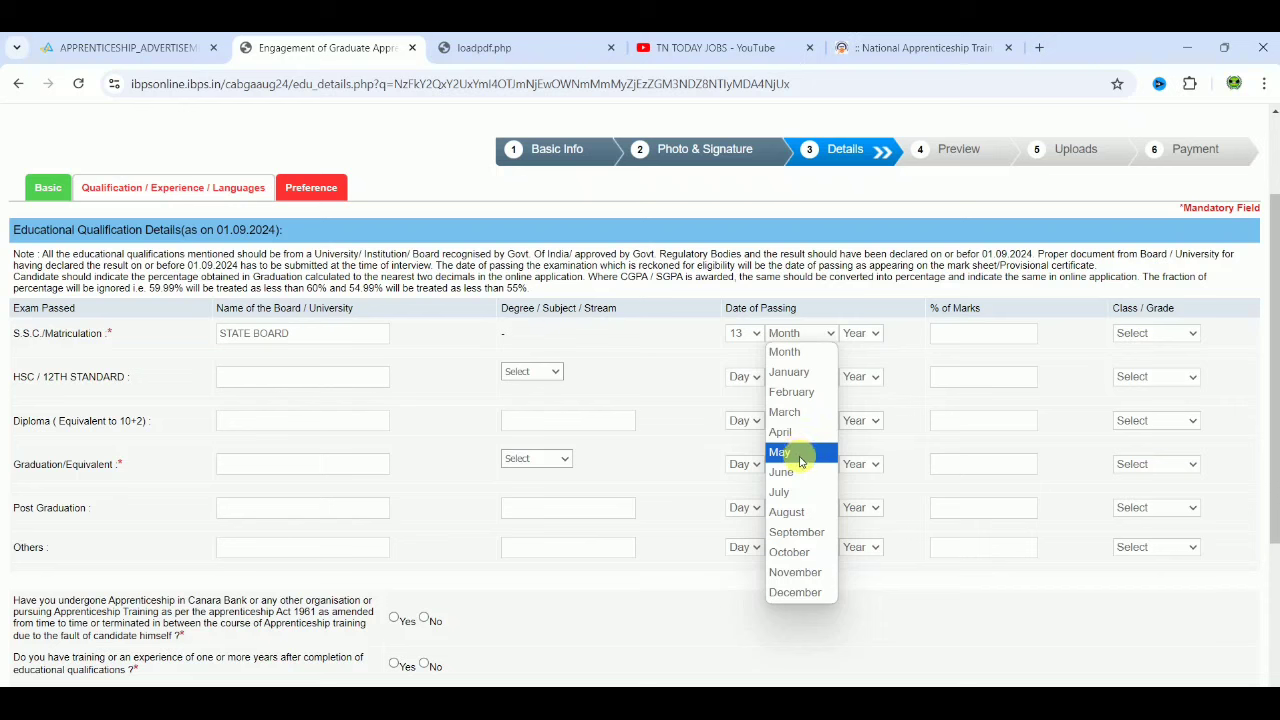
{"action": "left_click", "coordinate": [801, 455]}
{"action": "left_click", "coordinate": [862, 333]}
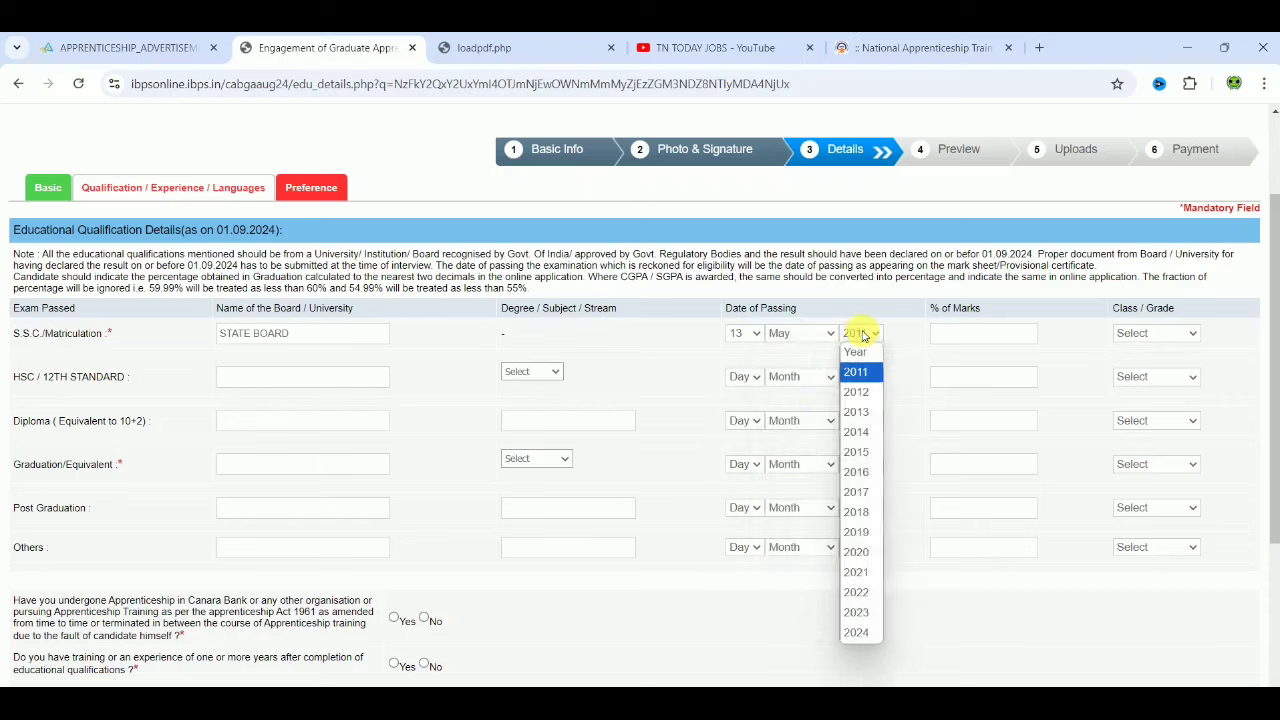
{"action": "key", "text": "Down"}
{"action": "key", "text": "Down"}
{"action": "key", "text": "Return"}
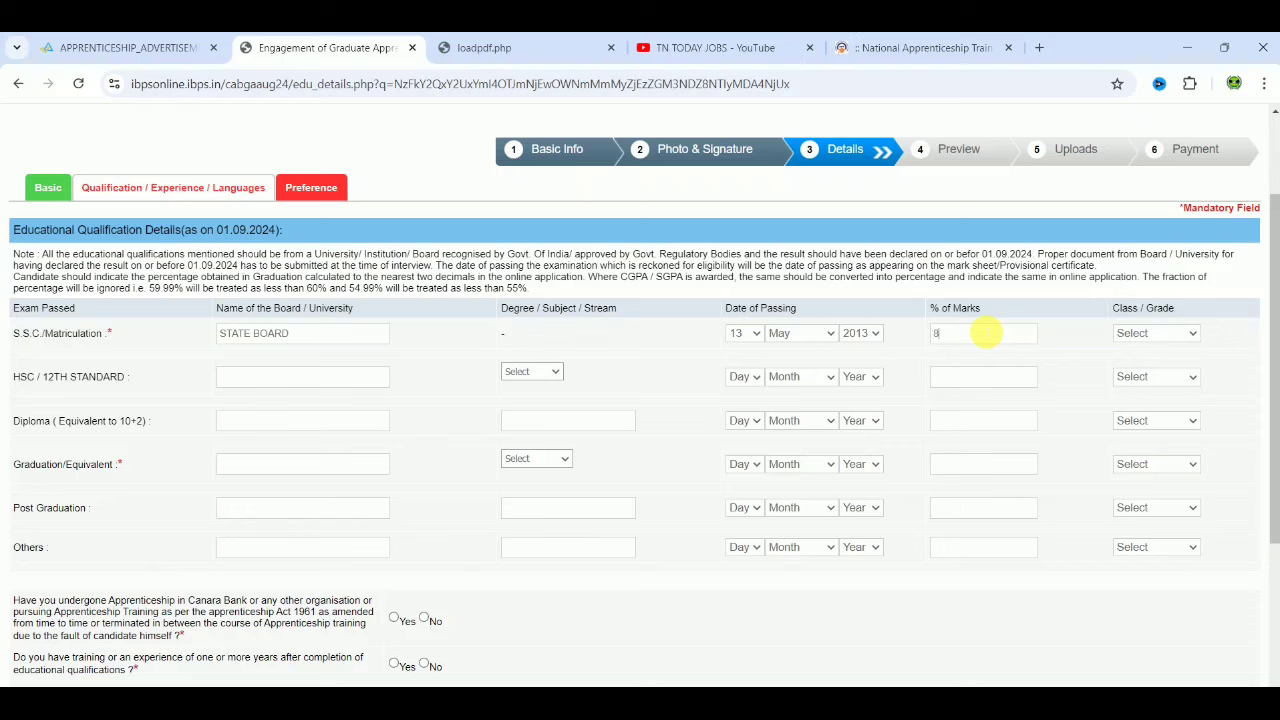
Step: Give the S.S.C. row 84% marks and First Class
{"action": "left_click", "coordinate": [986, 333]}
{"action": "type", "text": "84"}
{"action": "left_click", "coordinate": [1158, 338]}
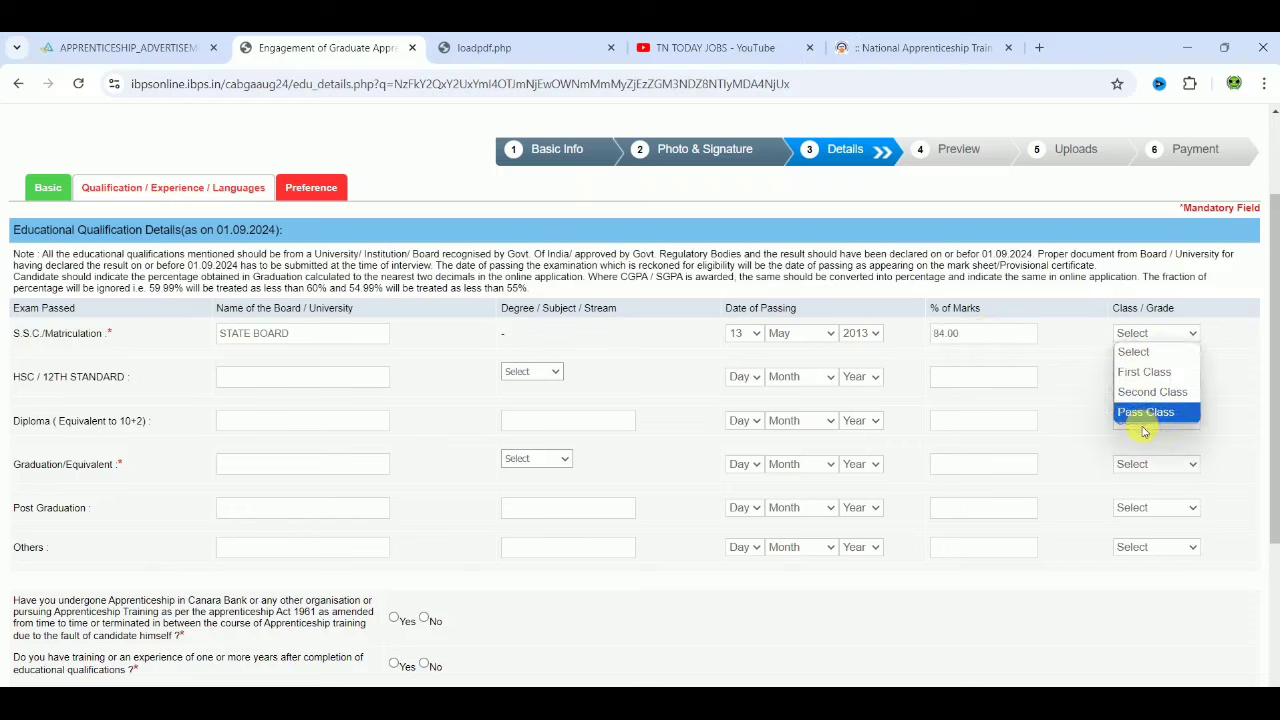
{"action": "left_click", "coordinate": [1143, 372]}
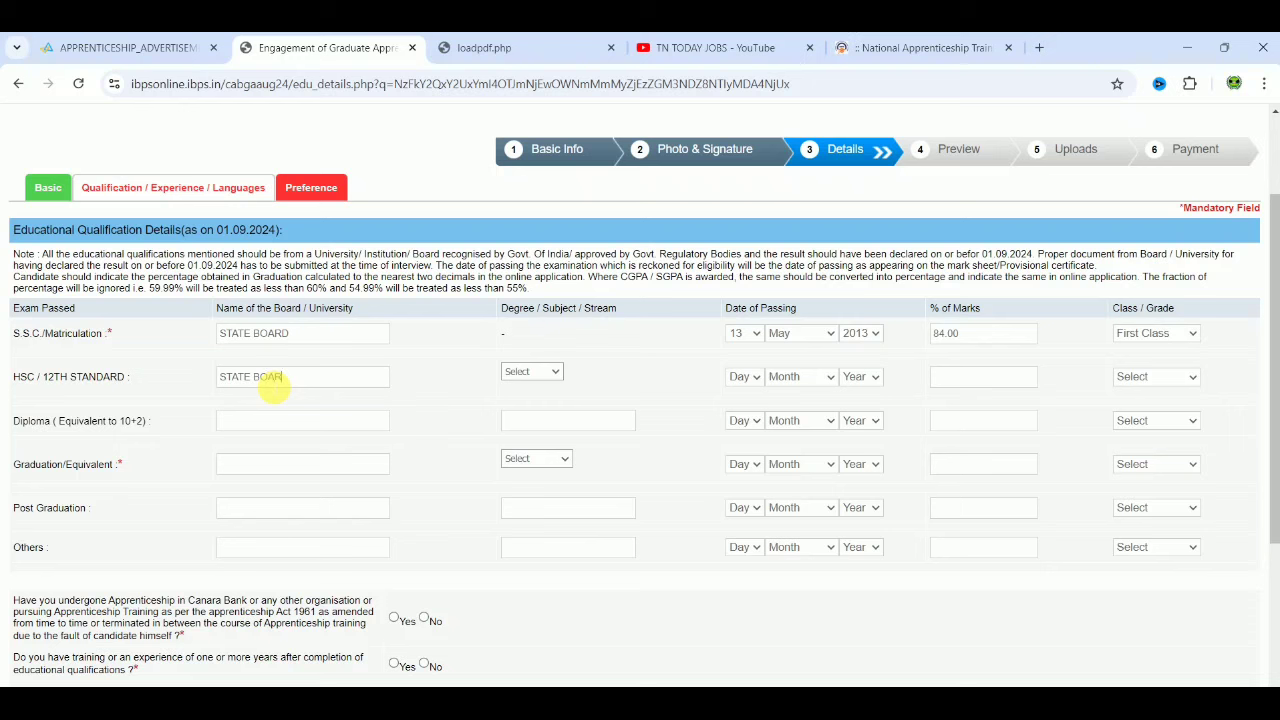
Step: Choose Science as the HSC stream and set its passing date to 15 May 2015
{"action": "left_click", "coordinate": [521, 373]}
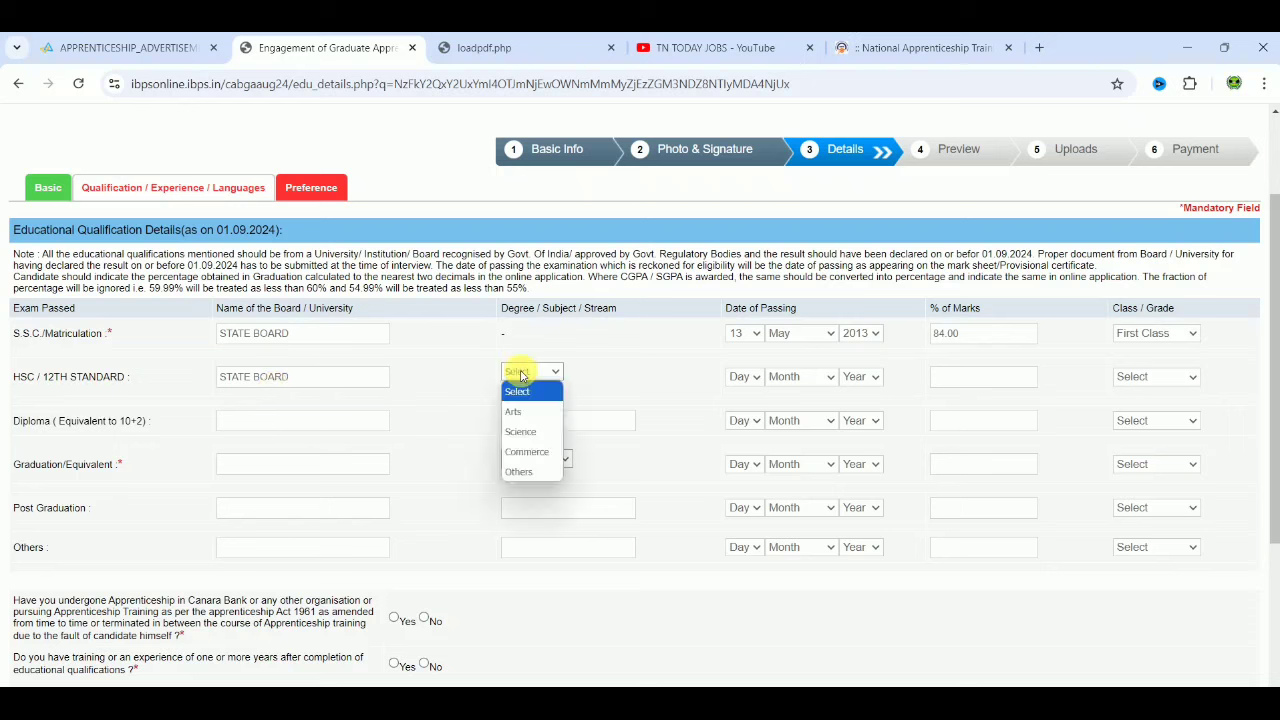
{"action": "left_click", "coordinate": [532, 432]}
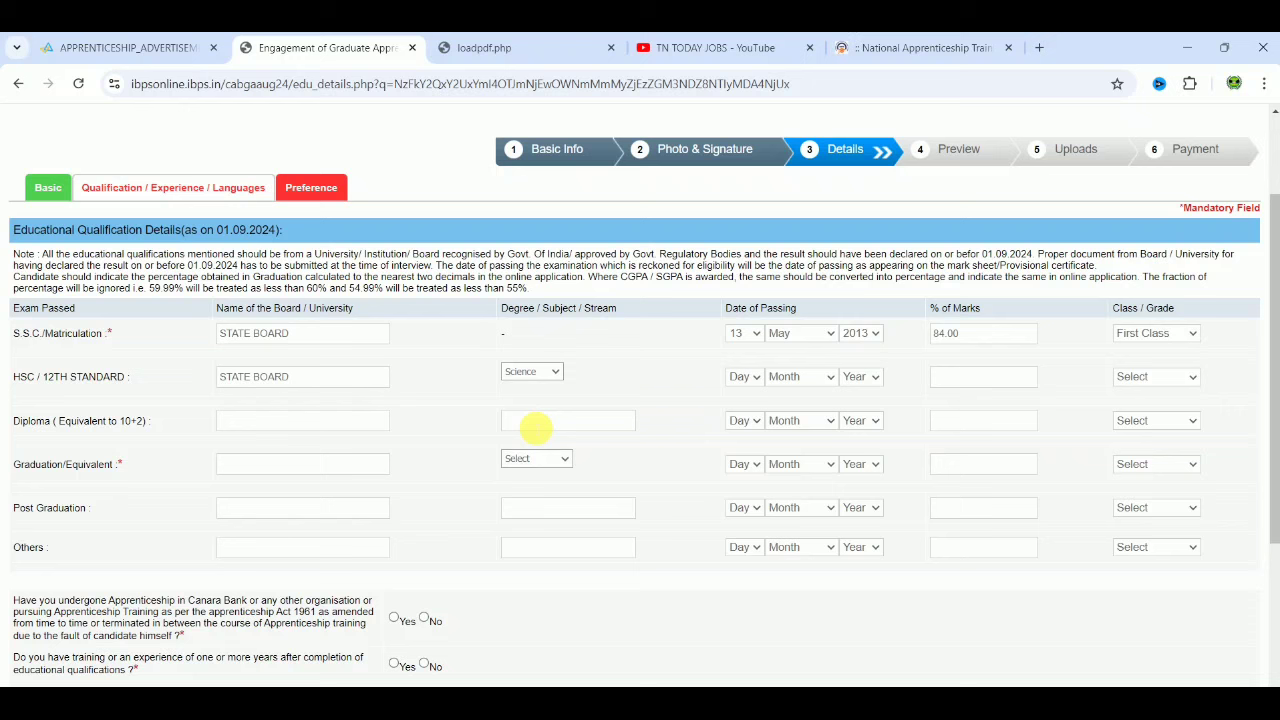
{"action": "left_click", "coordinate": [740, 377]}
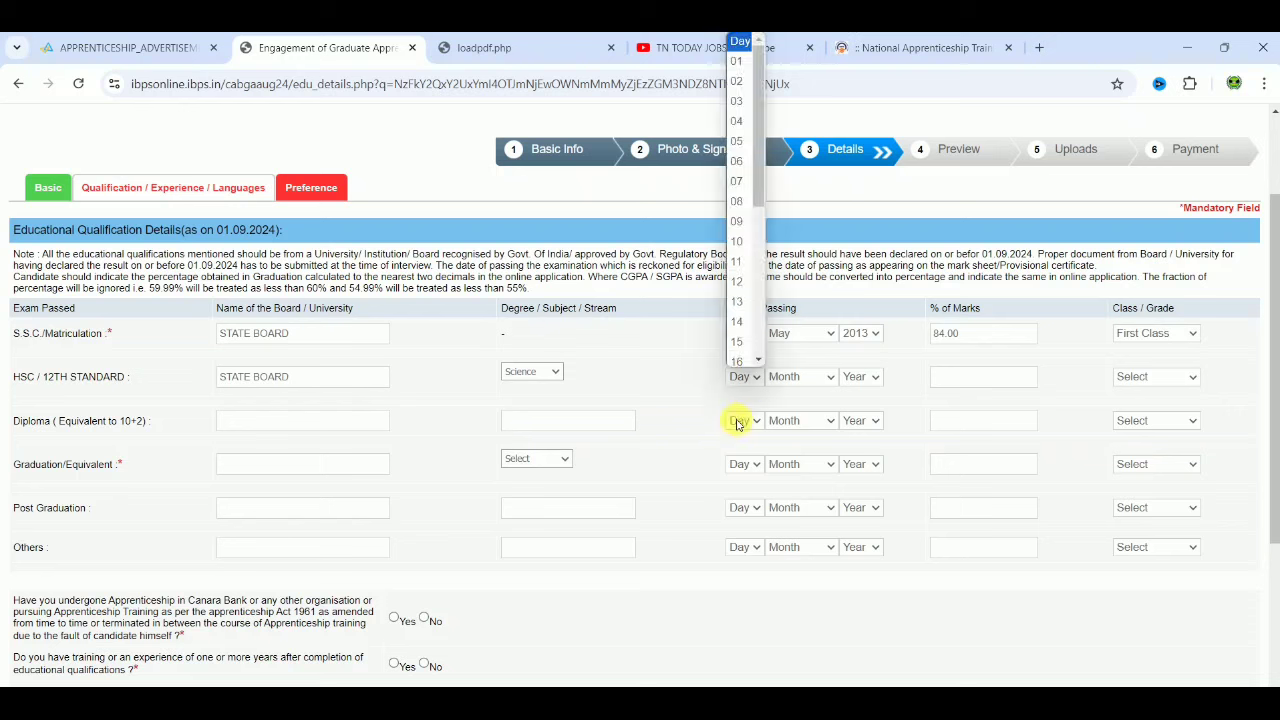
{"action": "left_click", "coordinate": [744, 336]}
{"action": "left_click", "coordinate": [814, 378]}
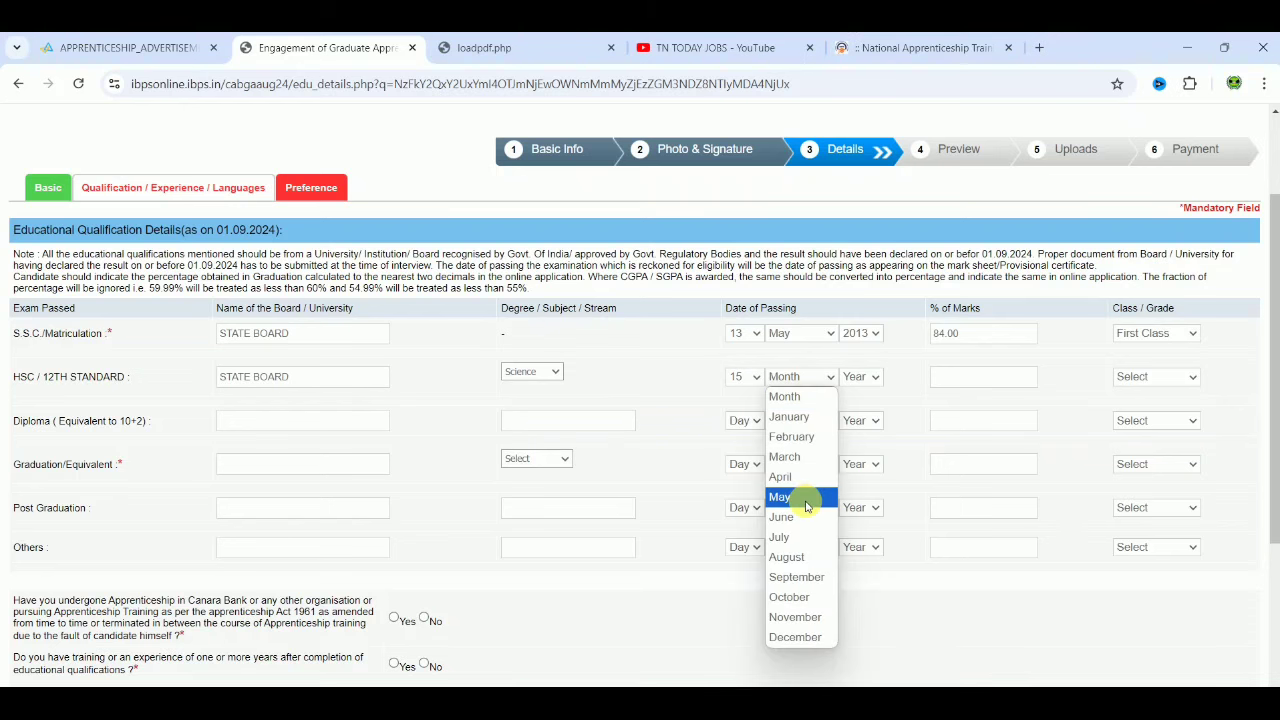
{"action": "left_click", "coordinate": [808, 497]}
{"action": "left_click", "coordinate": [868, 377]}
{"action": "key", "text": "Down"}
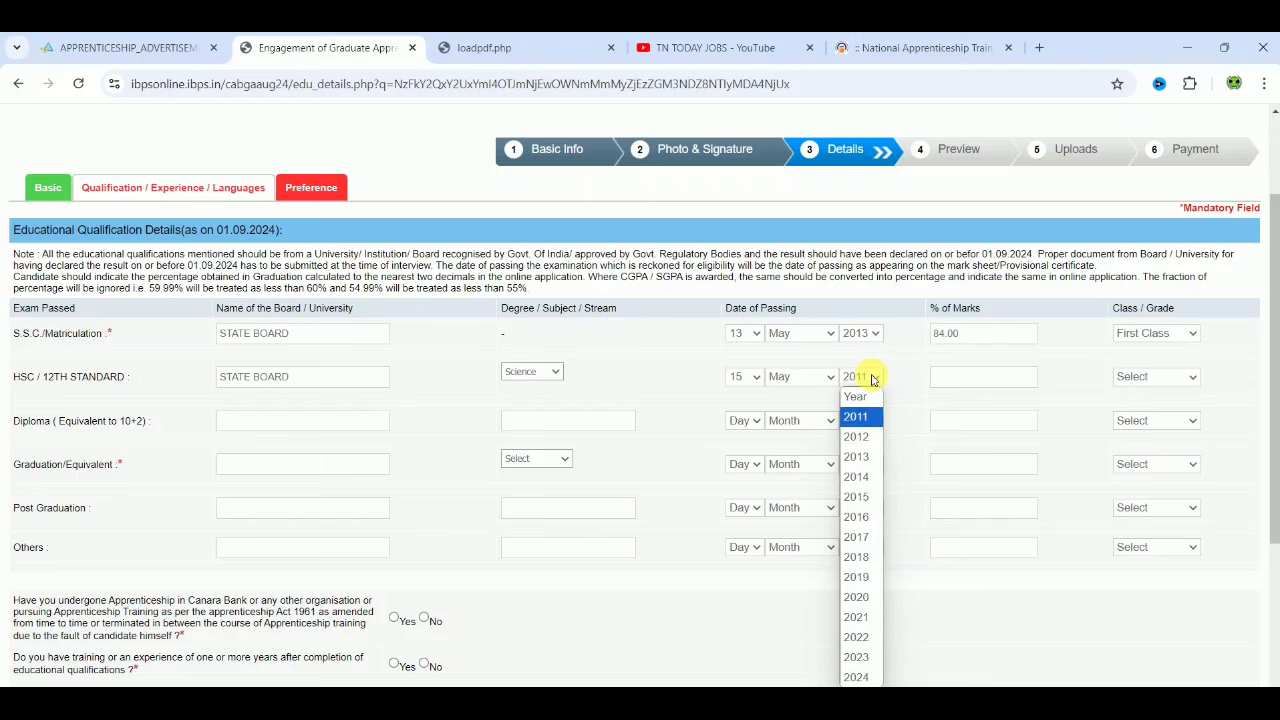
{"action": "key", "text": "Down"}
{"action": "key", "text": "Down"}
{"action": "key", "text": "Down"}
{"action": "key", "text": "Down"}
{"action": "key", "text": "Return"}
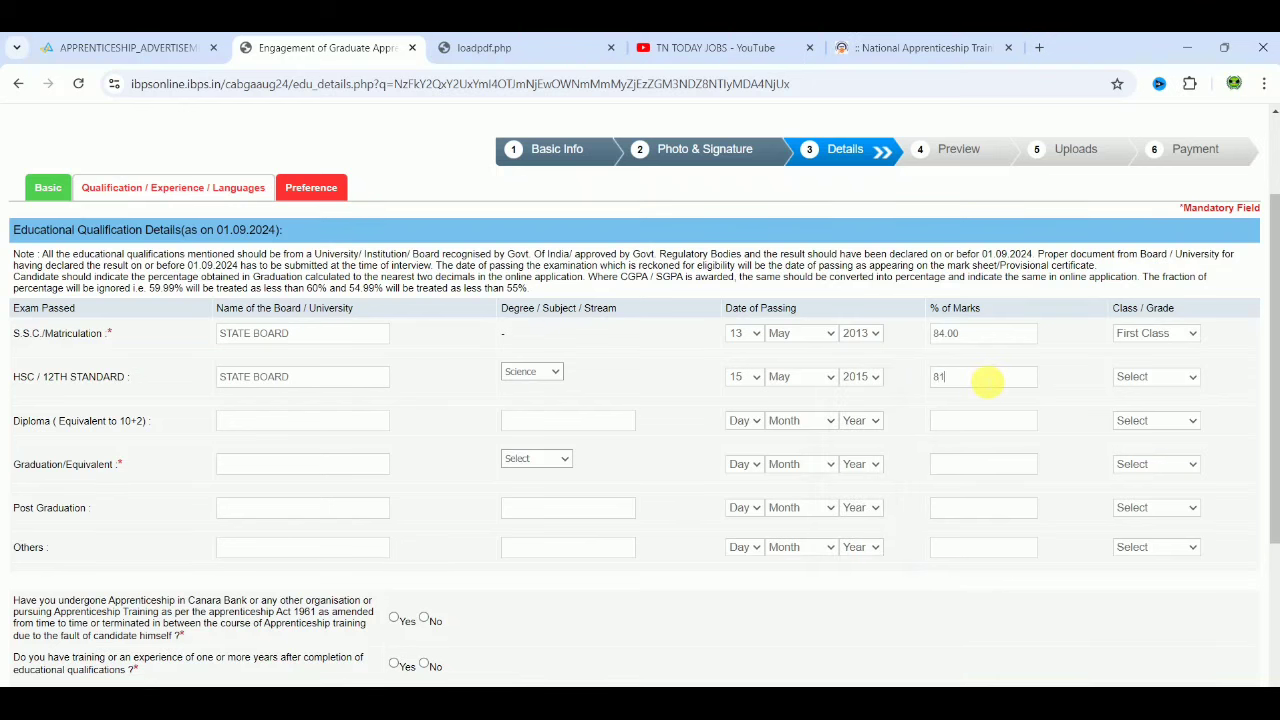
Step: Give the HSC row 81% marks and First Class
{"action": "left_click", "coordinate": [987, 380]}
{"action": "type", "text": "81"}
{"action": "left_click", "coordinate": [1114, 376]}
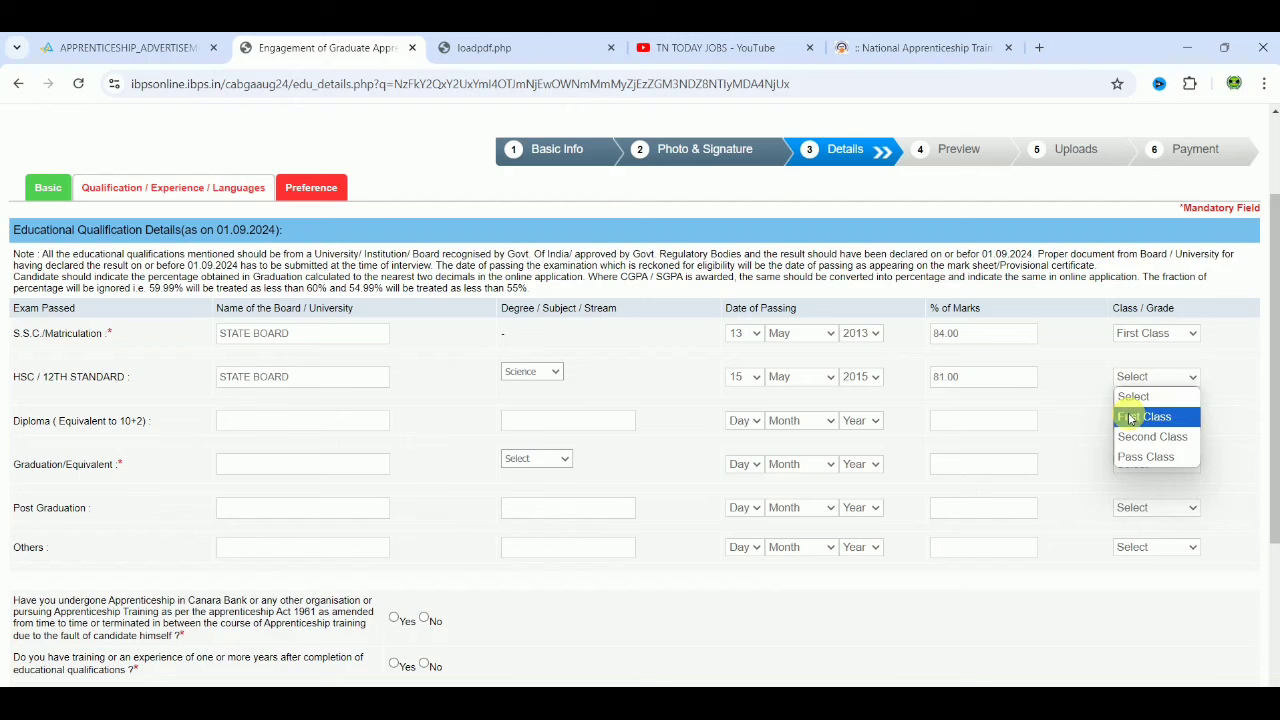
{"action": "left_click", "coordinate": [1130, 417]}
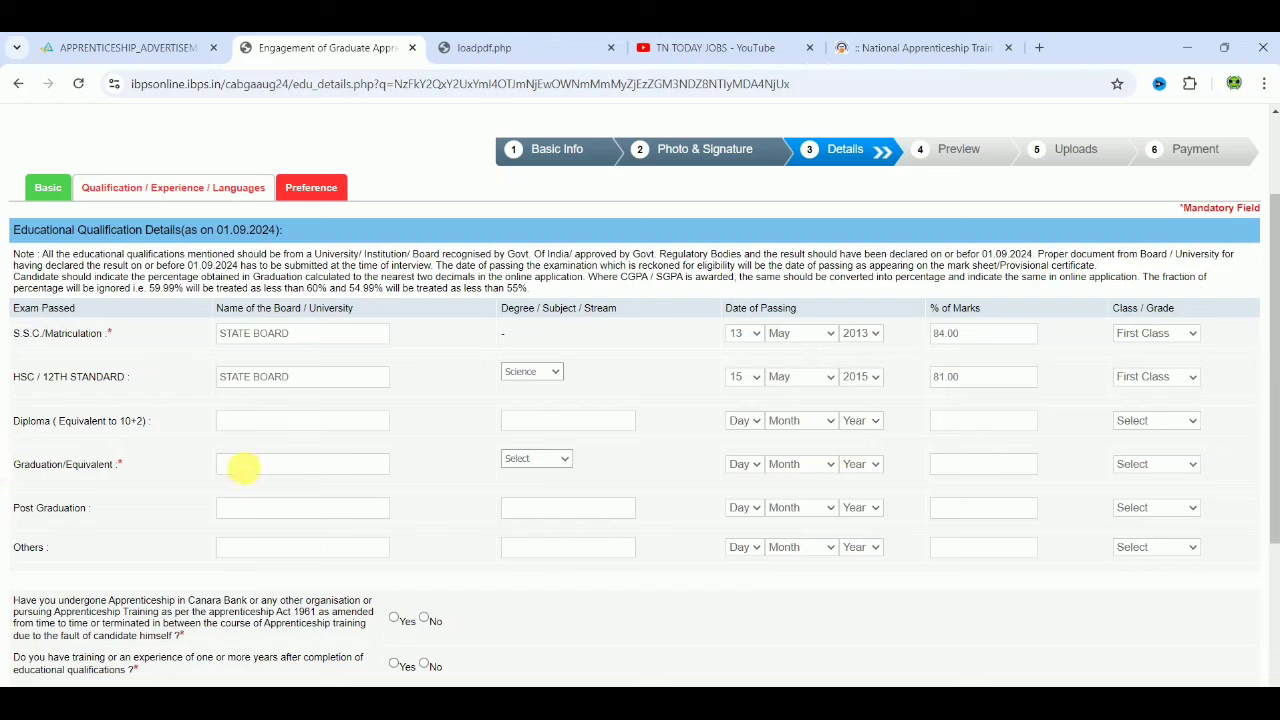
Step: Enter the graduation university, set its stream to Science and passing day to 23
{"action": "left_click", "coordinate": [266, 463]}
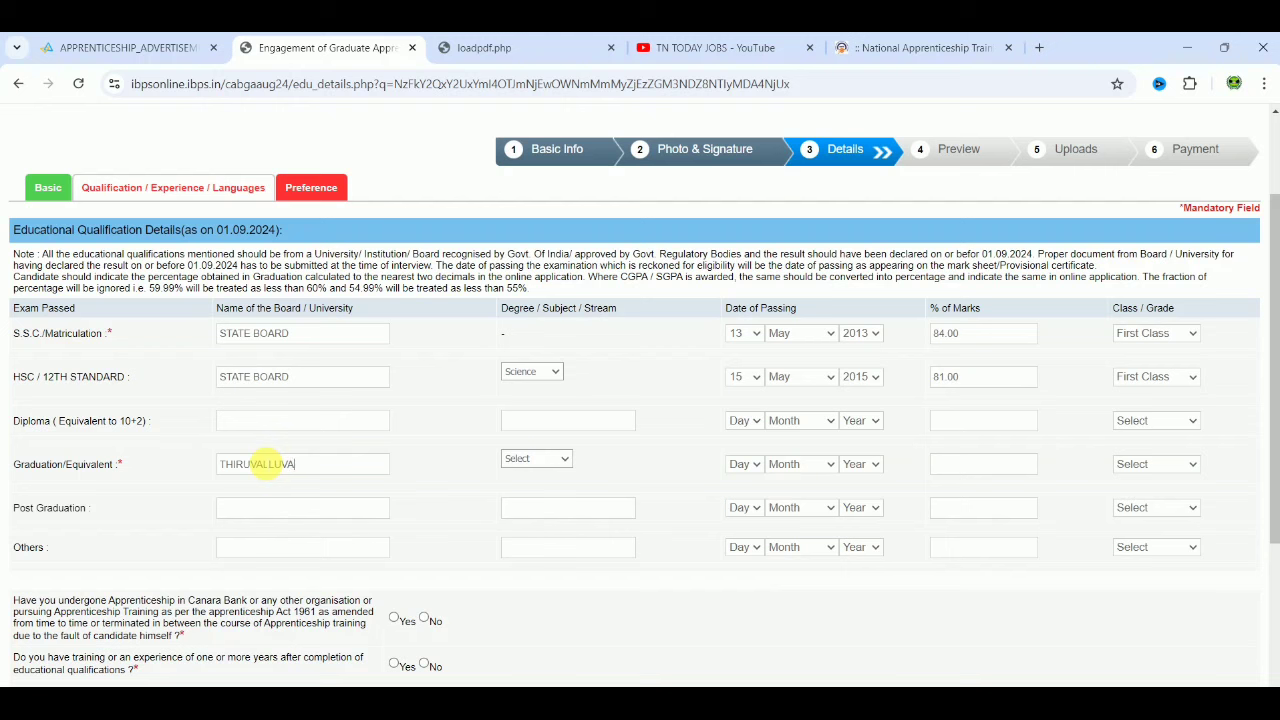
{"action": "left_click", "coordinate": [522, 460]}
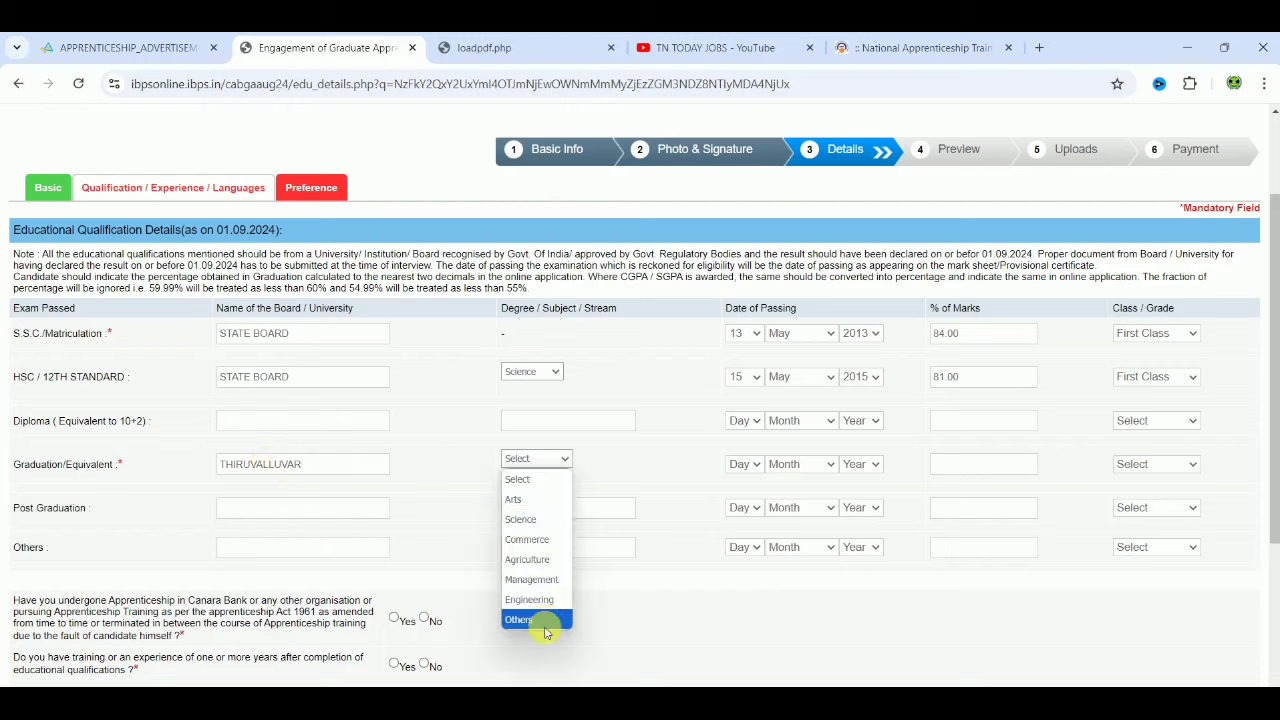
{"action": "left_click", "coordinate": [534, 539]}
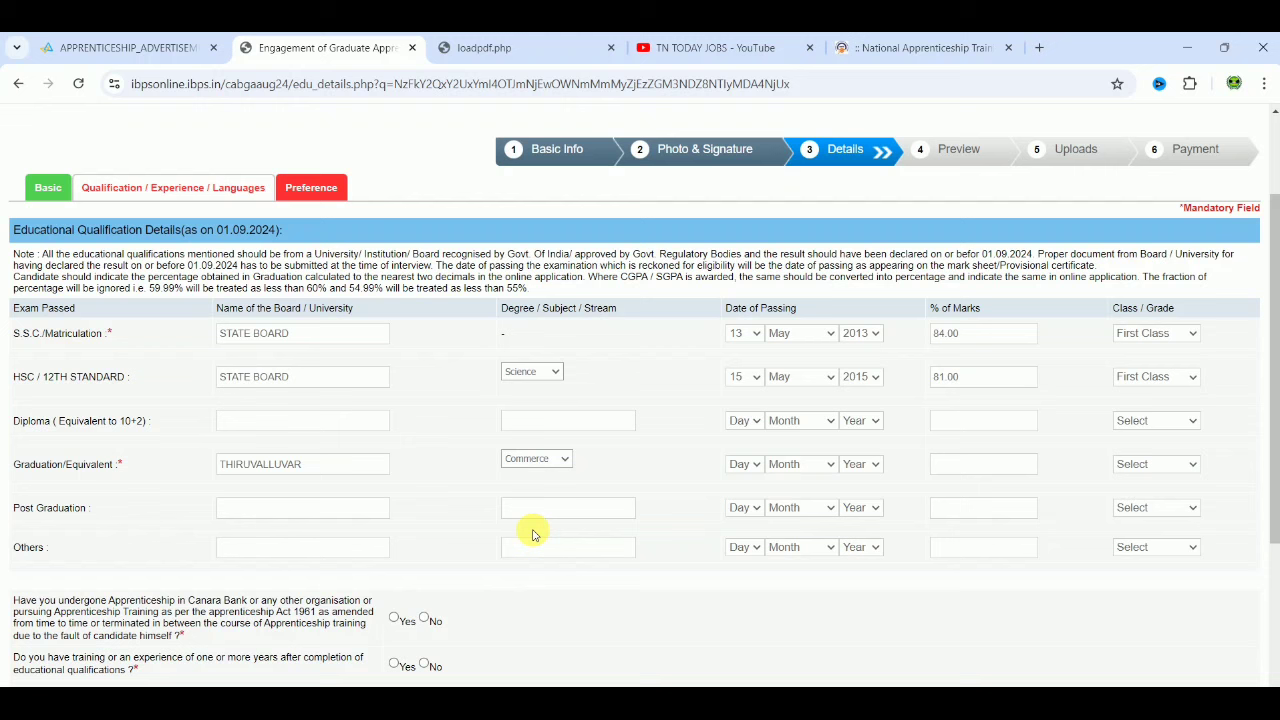
{"action": "left_click", "coordinate": [535, 462]}
{"action": "left_click", "coordinate": [532, 519]}
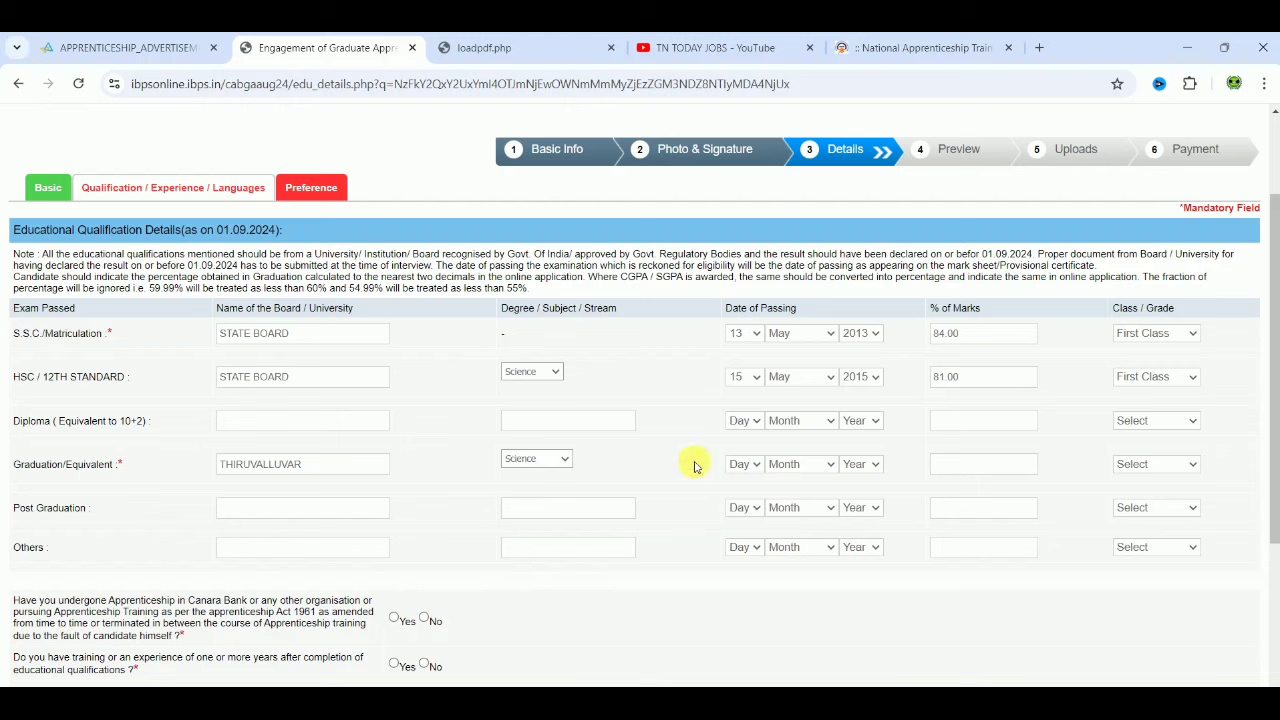
{"action": "left_click", "coordinate": [737, 465]}
{"action": "scroll", "coordinate": [750, 440], "scroll_direction": "down", "scroll_amount": 2}
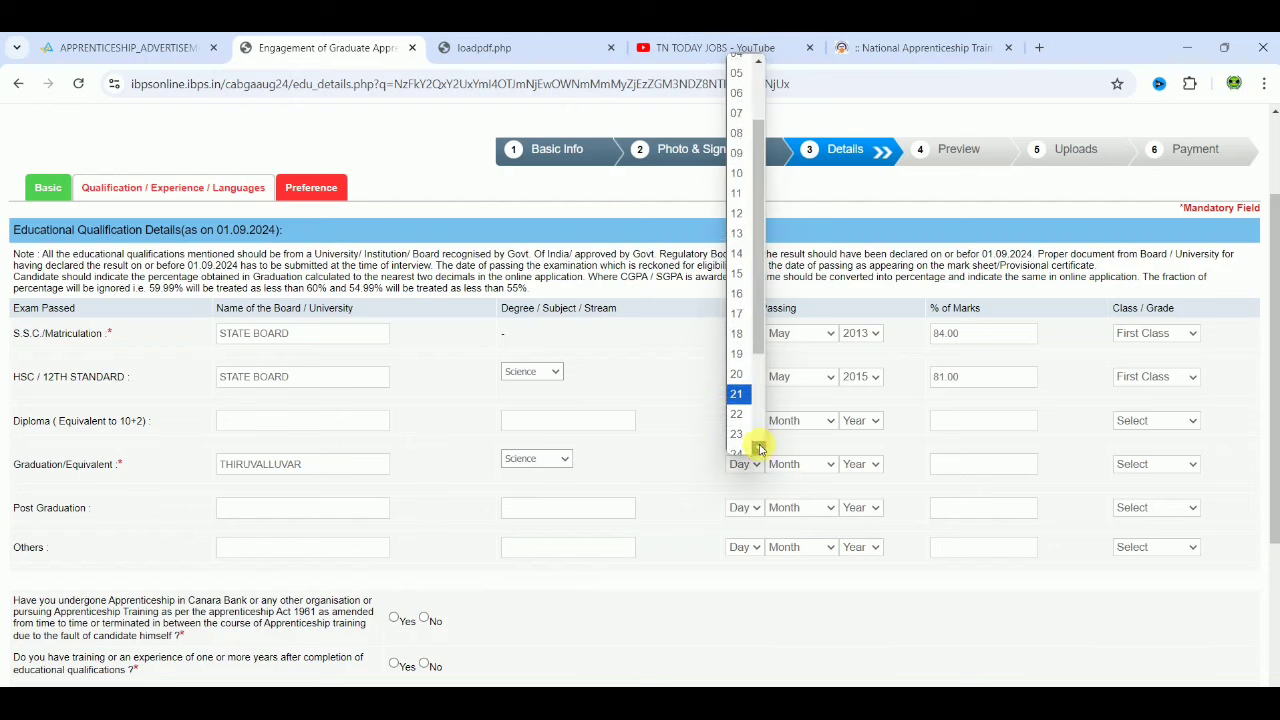
{"action": "left_click", "coordinate": [746, 425]}
Step: Fill the Diploma row with October 2018, 76% marks and First Class
{"action": "left_click", "coordinate": [800, 421]}
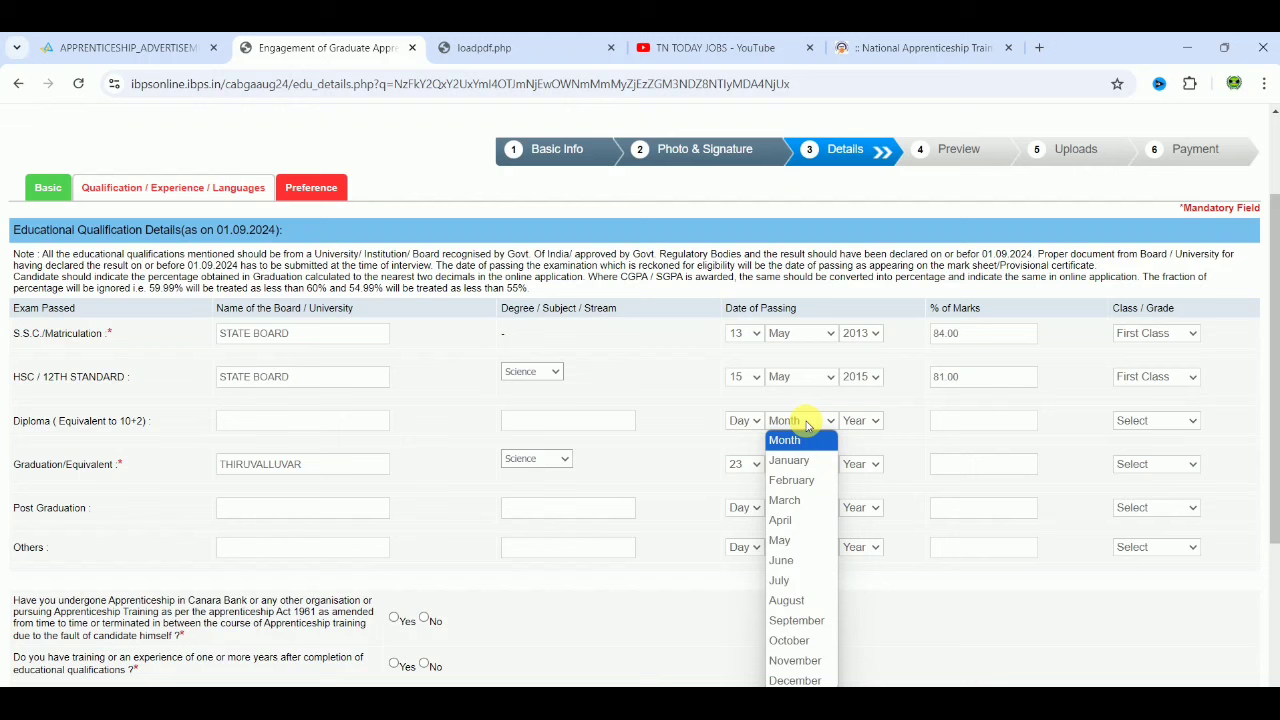
{"action": "left_click", "coordinate": [806, 640]}
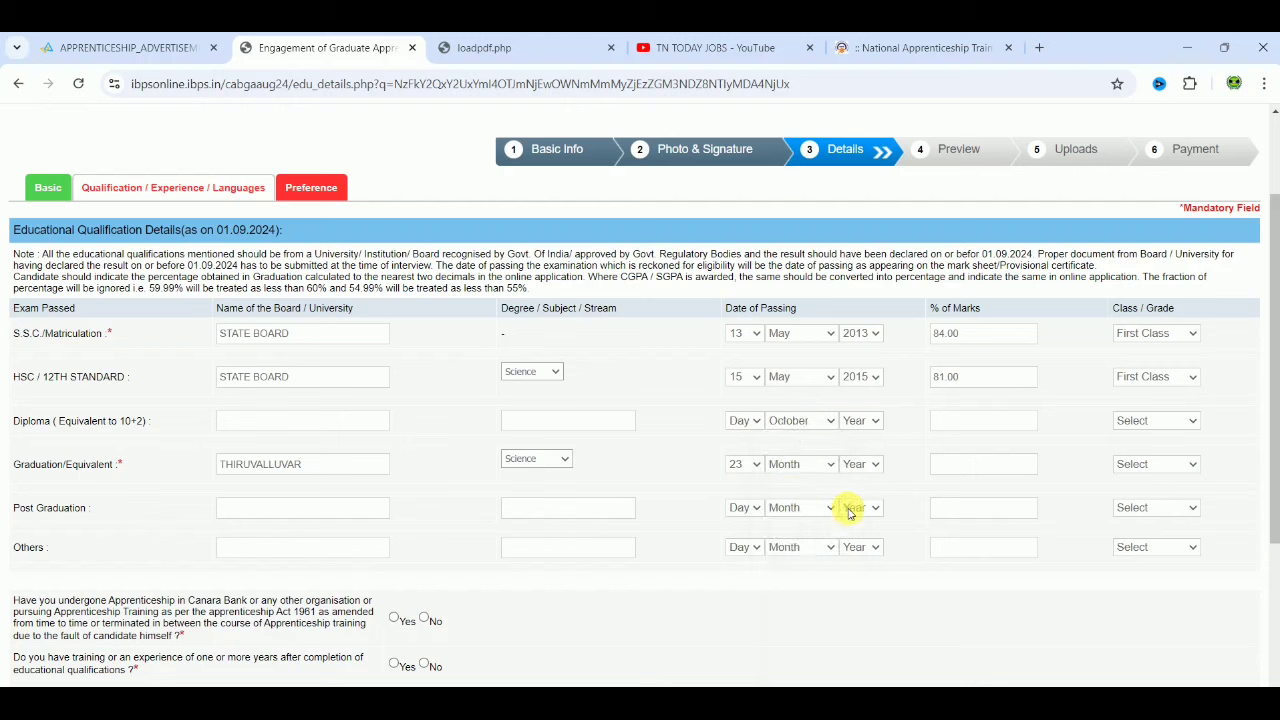
{"action": "left_click", "coordinate": [857, 421]}
{"action": "key", "text": "Down"}
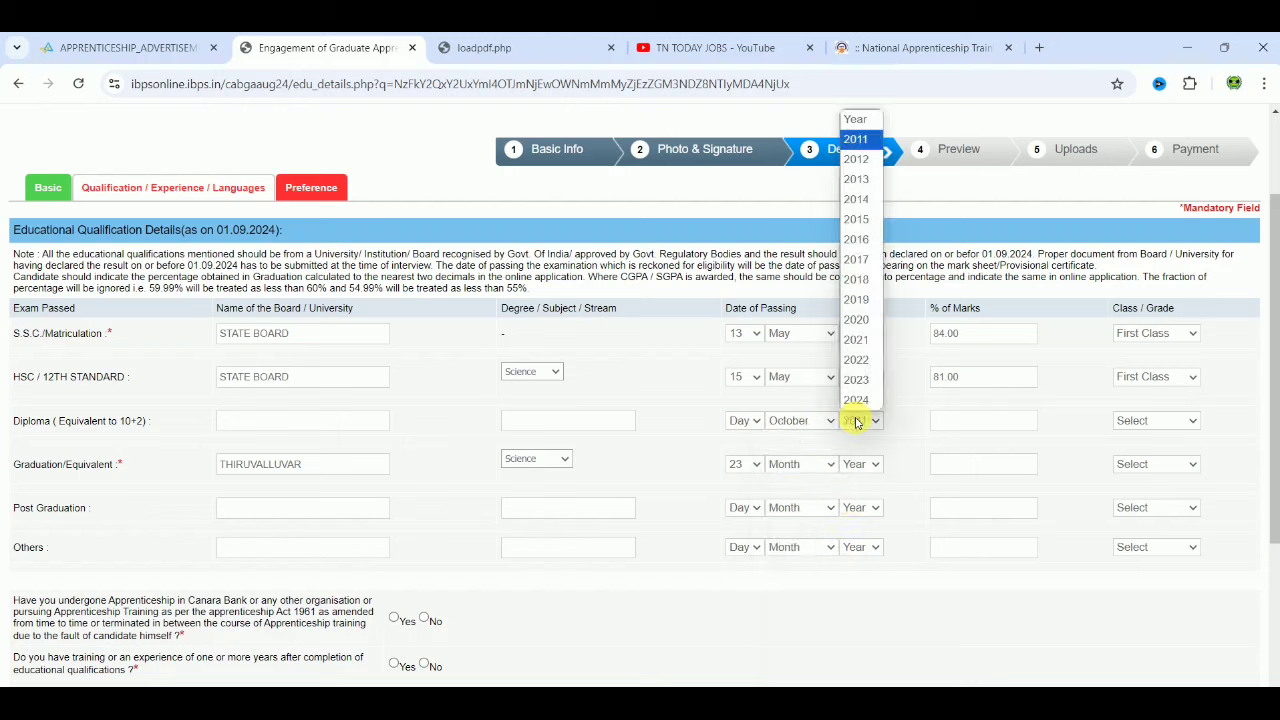
{"action": "key", "text": "Down"}
{"action": "key", "text": "Down"}
{"action": "key", "text": "Down"}
{"action": "key", "text": "Down"}
{"action": "key", "text": "Down"}
{"action": "key", "text": "Down"}
{"action": "key", "text": "Down"}
{"action": "key", "text": "Return"}
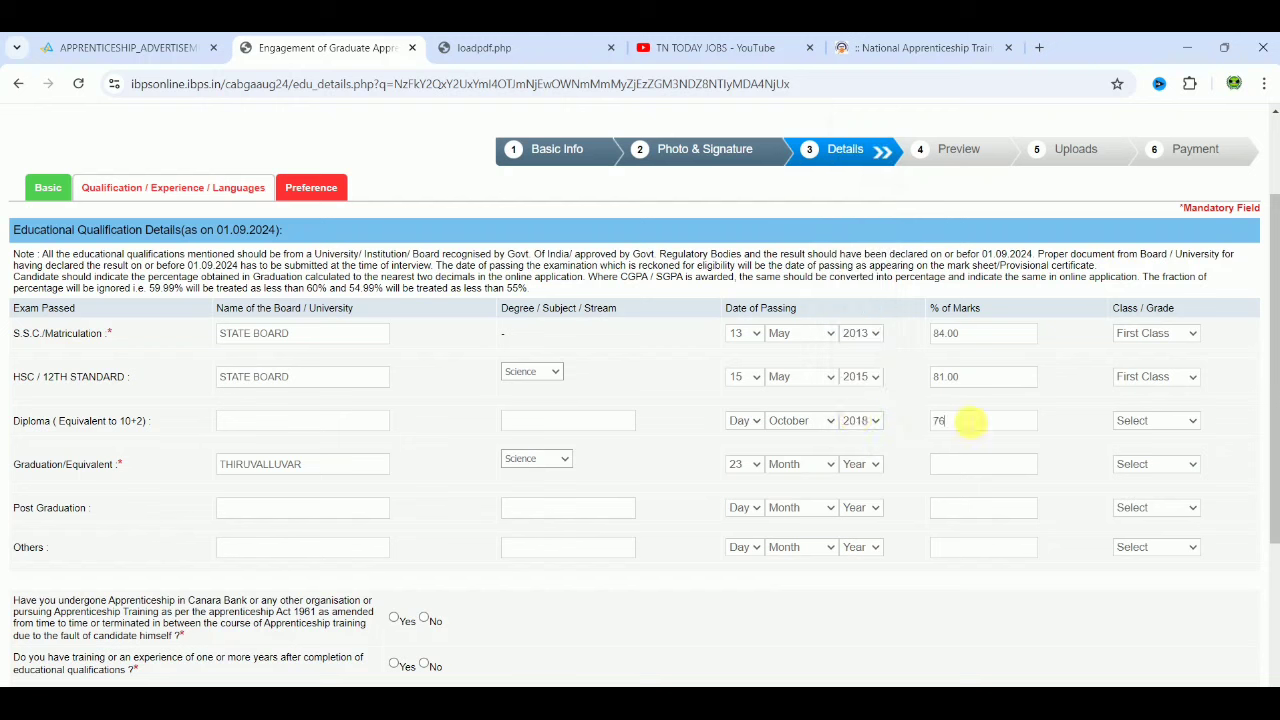
{"action": "left_click", "coordinate": [970, 421]}
{"action": "type", "text": "76"}
{"action": "left_click", "coordinate": [1152, 421]}
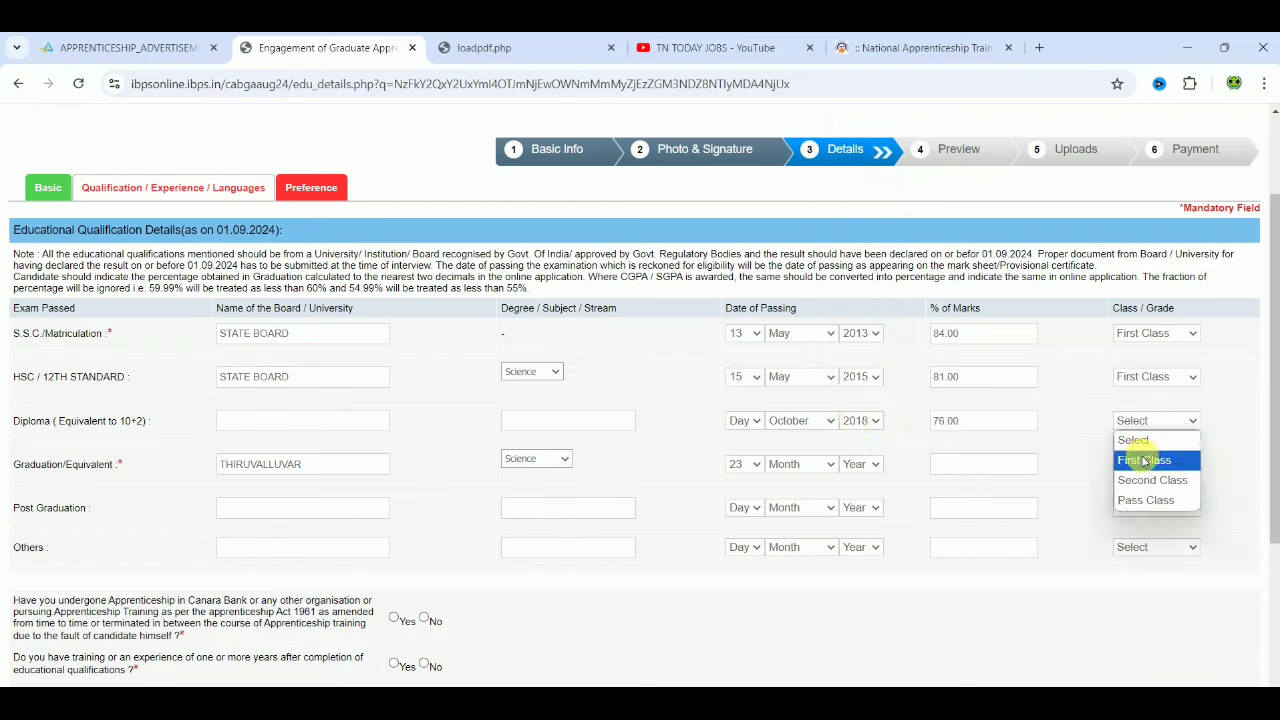
{"action": "left_click", "coordinate": [1145, 461]}
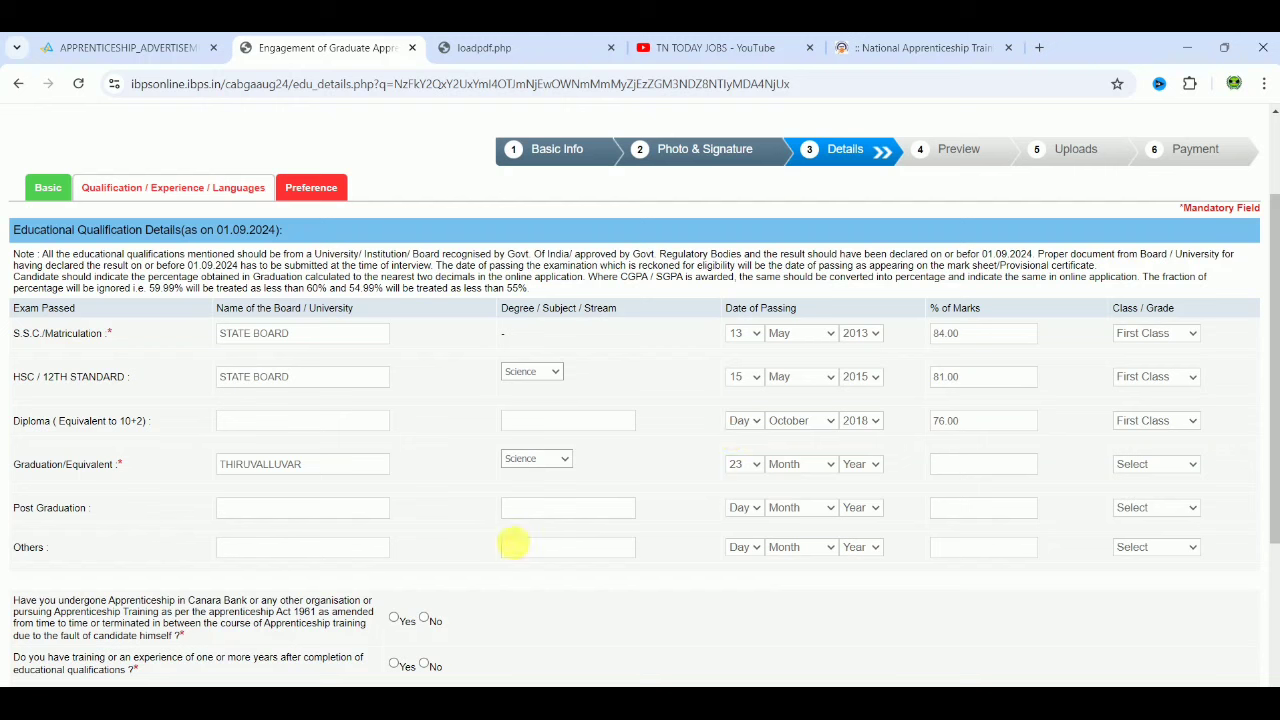
Step: Set the graduation passing date to October 2018 with 76.00% marks, blanking the Diploma year
{"action": "left_click", "coordinate": [818, 468]}
{"action": "left_click", "coordinate": [805, 404]}
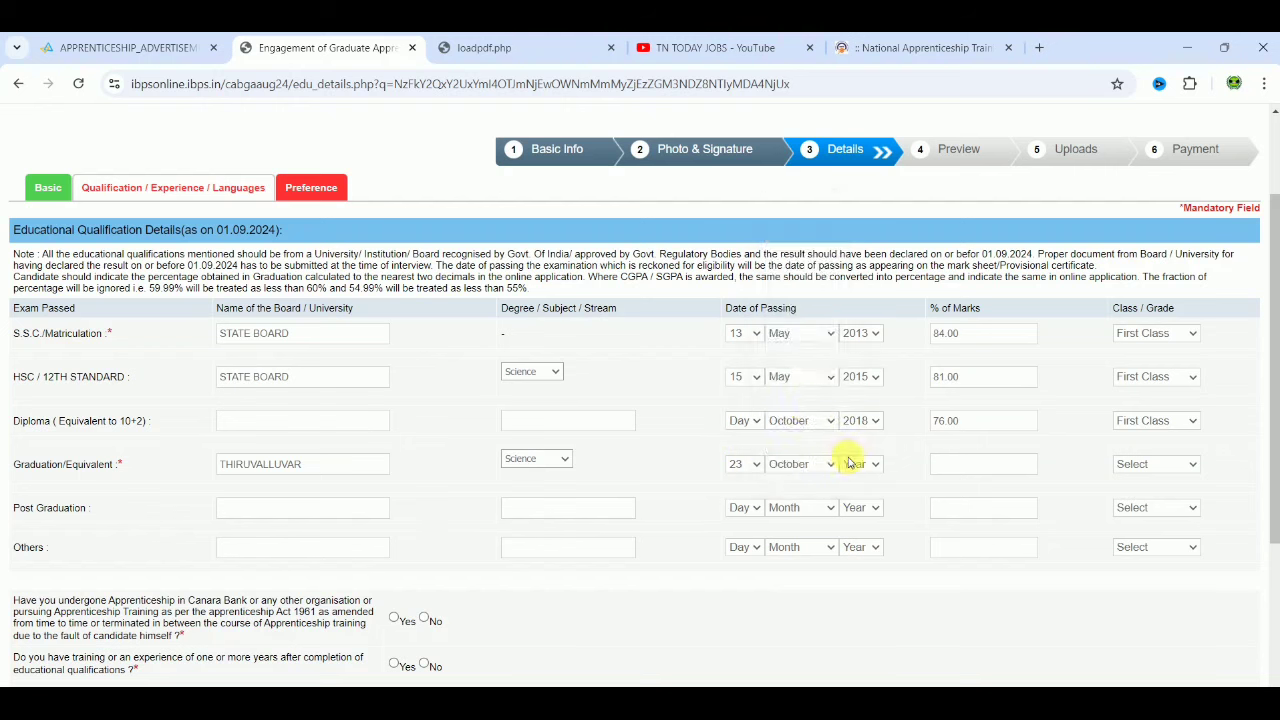
{"action": "left_click", "coordinate": [851, 465]}
{"action": "key", "text": "Down"}
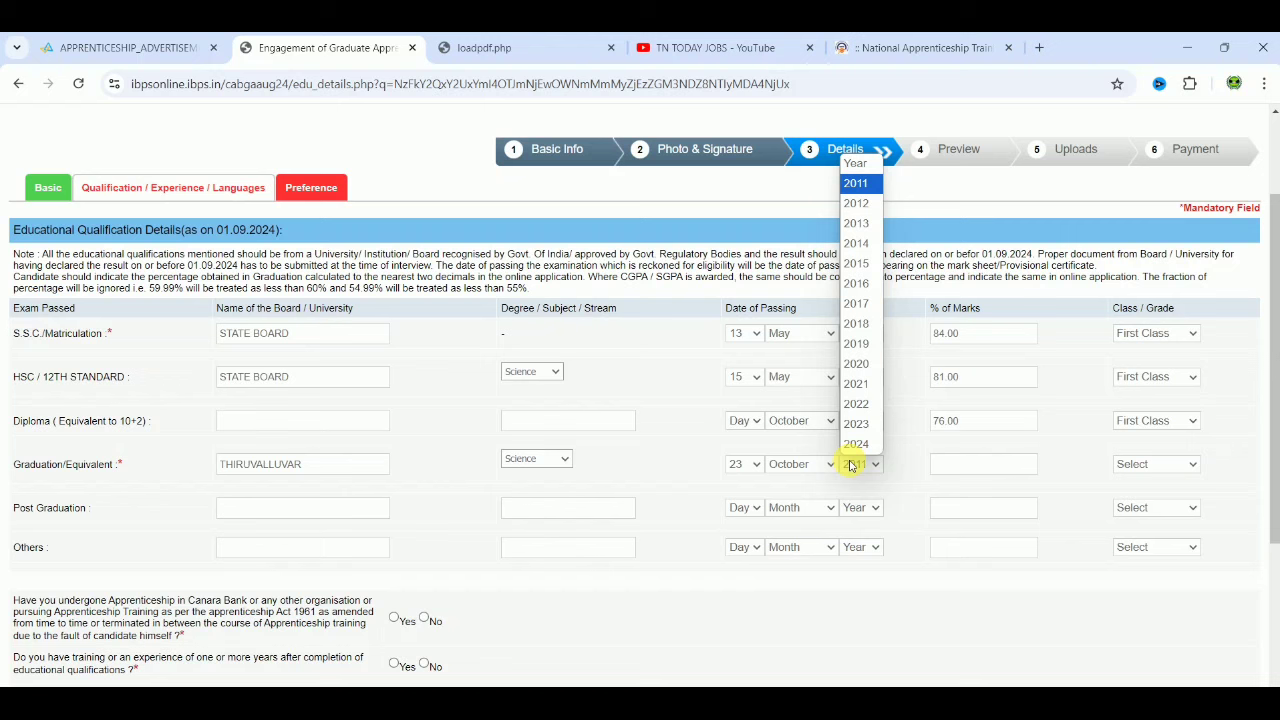
{"action": "key", "text": "Down"}
{"action": "key", "text": "Down"}
{"action": "key", "text": "Down"}
{"action": "key", "text": "Down"}
{"action": "key", "text": "Down"}
{"action": "key", "text": "Down"}
{"action": "key", "text": "Down"}
{"action": "key", "text": "Return"}
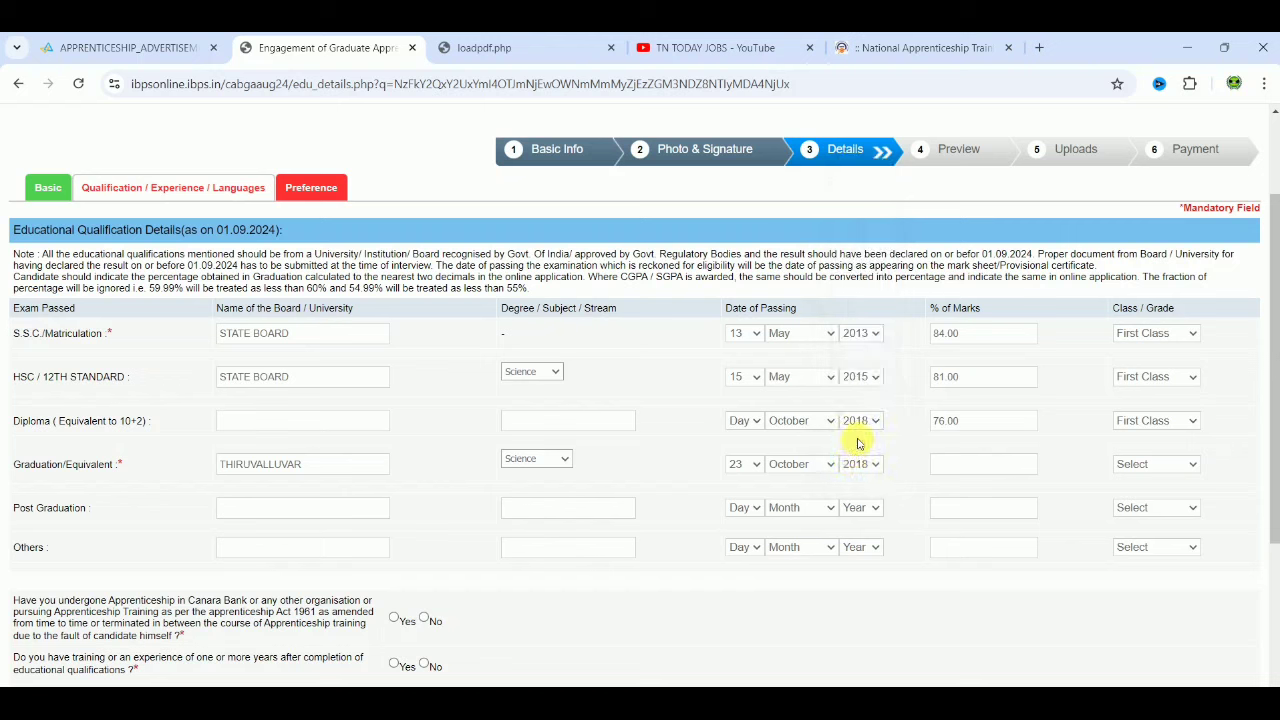
{"action": "left_click", "coordinate": [858, 422]}
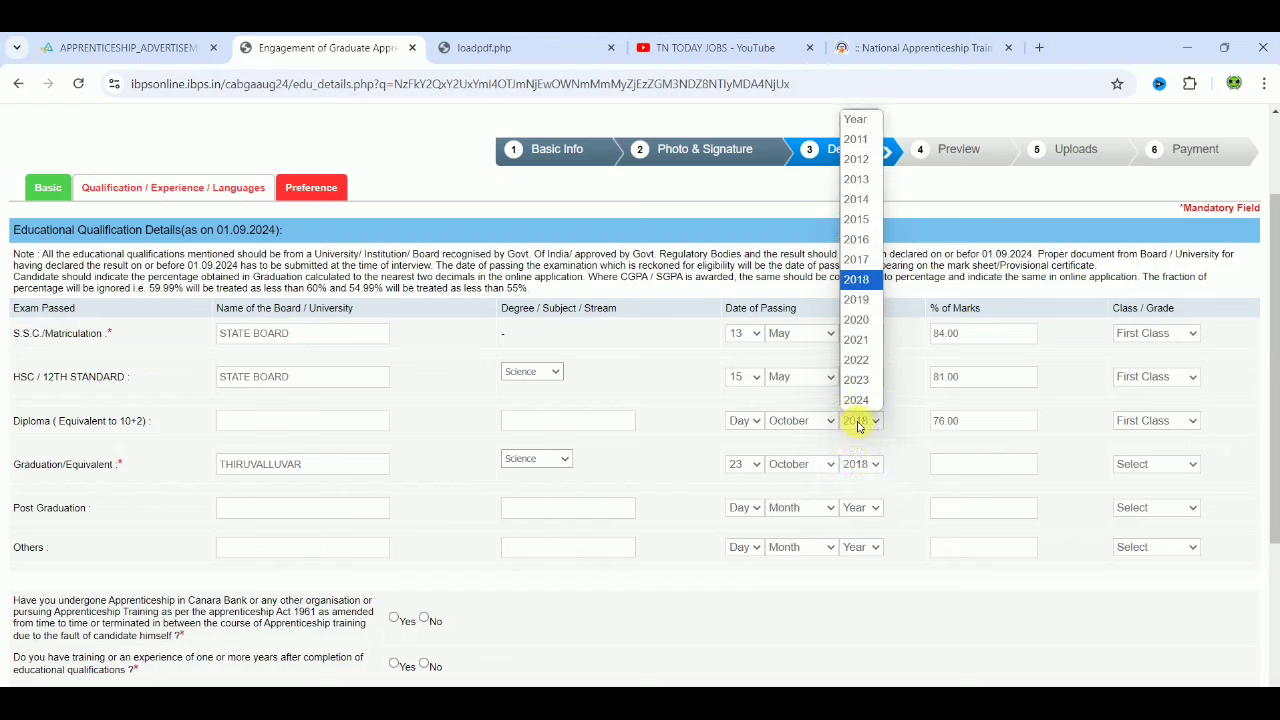
{"action": "left_click", "coordinate": [858, 122]}
{"action": "left_click", "coordinate": [983, 463]}
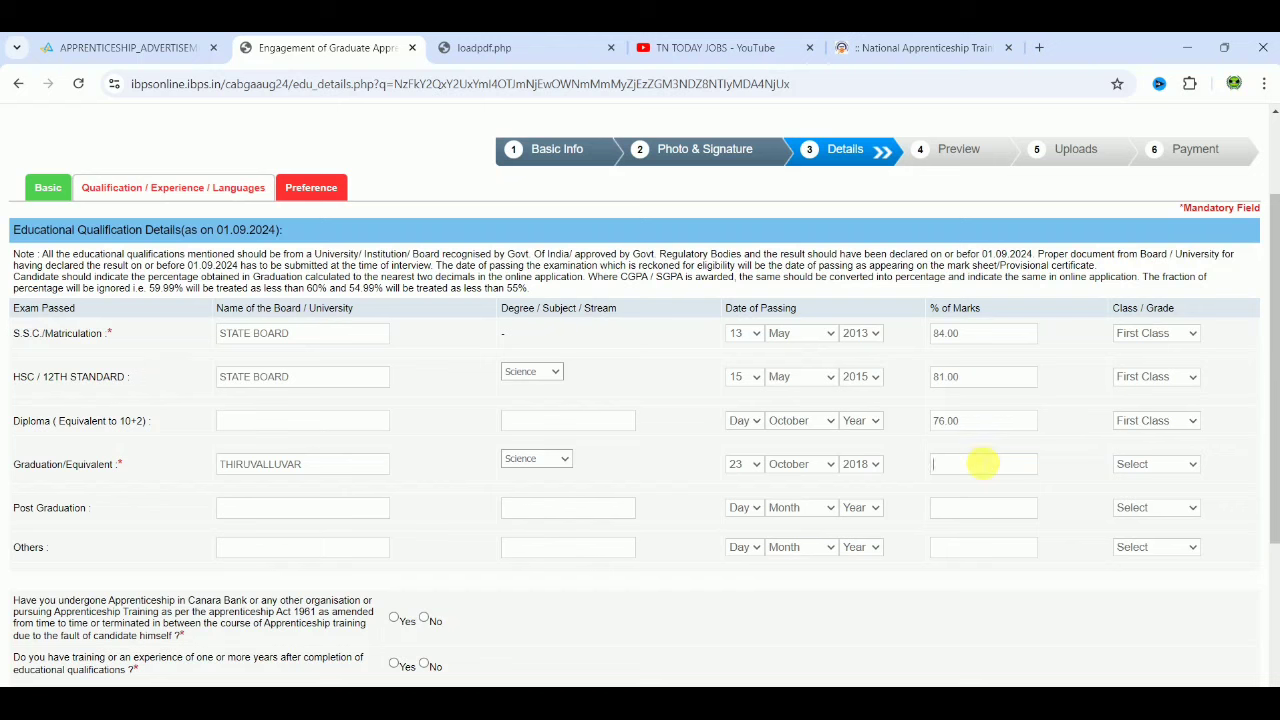
{"action": "type", "text": "76.00"}
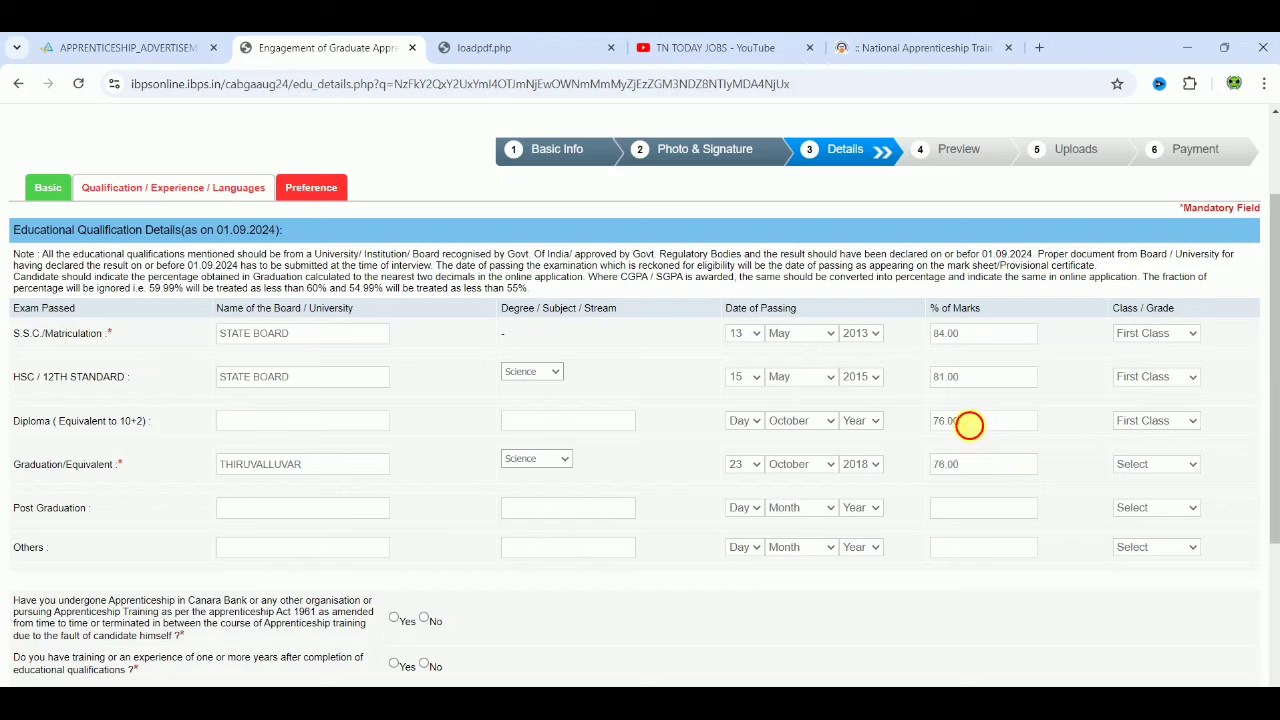
Step: Clear the Diploma marks, reset Diploma class to Select, and give Graduation First Class
{"action": "double_click", "coordinate": [970, 422]}
{"action": "key", "text": "BackSpace"}
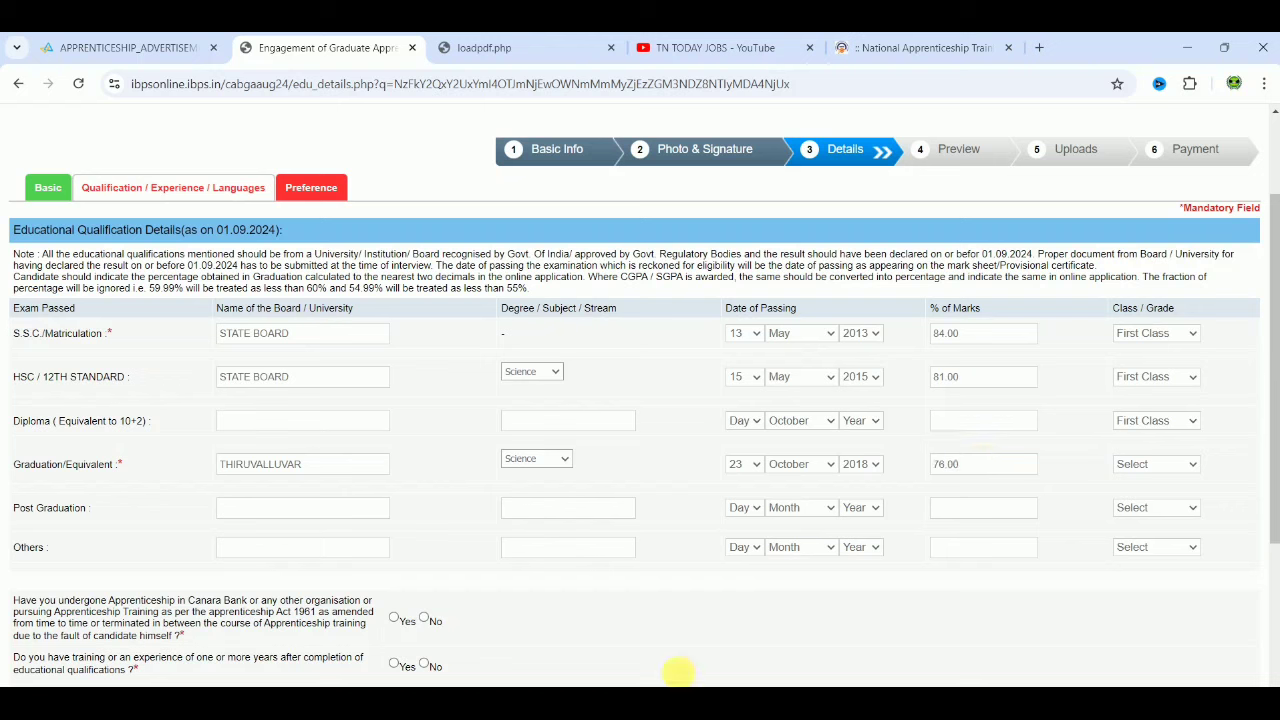
{"action": "left_click", "coordinate": [1165, 427]}
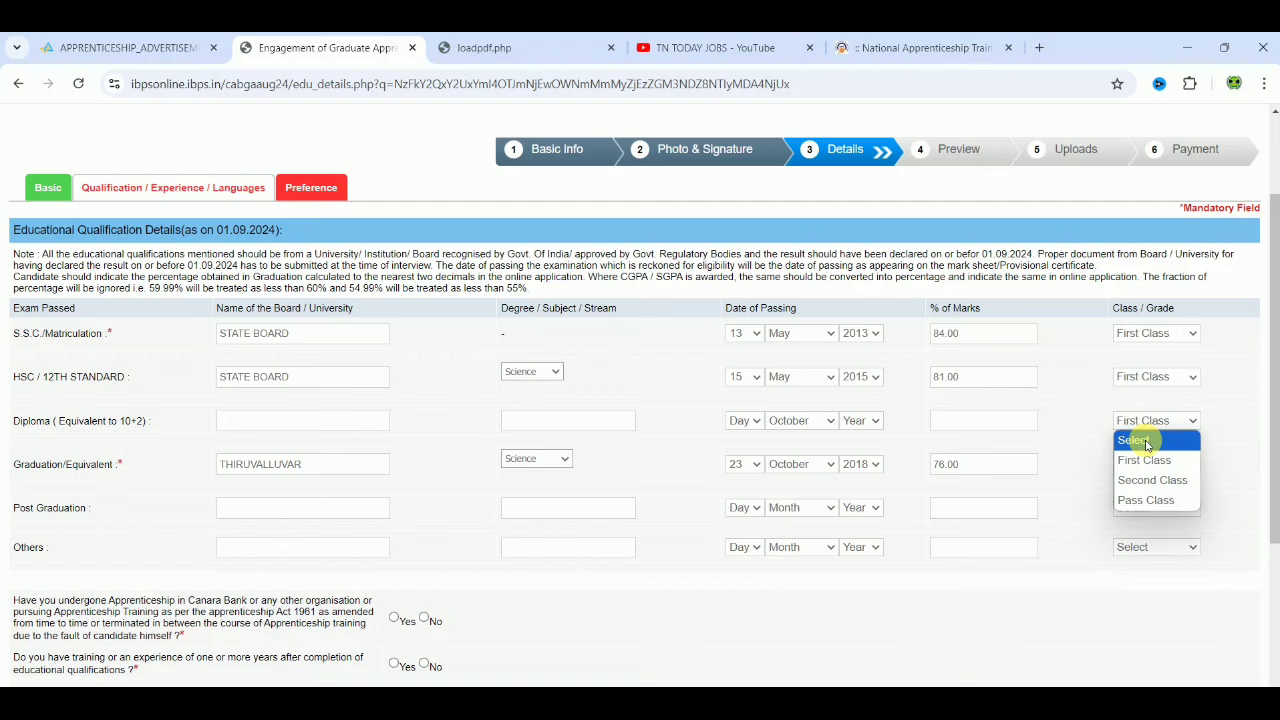
{"action": "left_click", "coordinate": [1140, 438]}
{"action": "left_click", "coordinate": [1146, 465]}
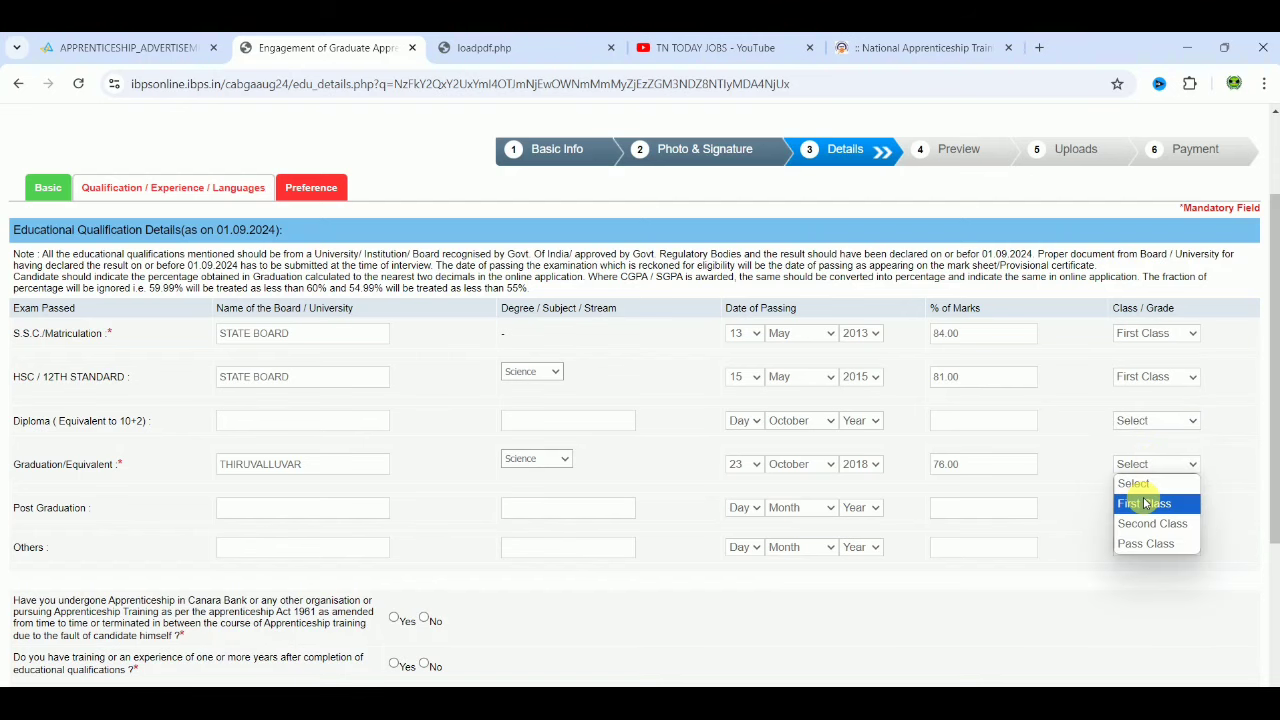
{"action": "left_click", "coordinate": [1150, 502]}
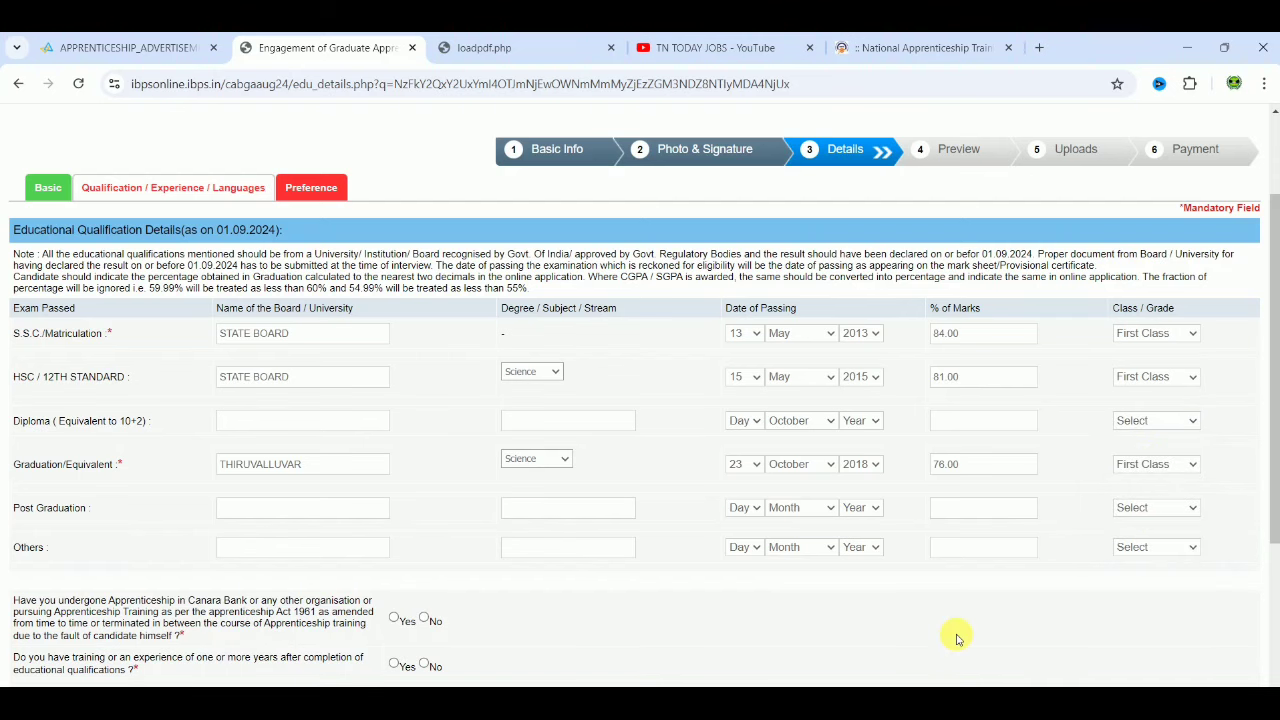
Step: Answer No, No, Yes, Yes to apprenticeship, experience, local-language and medical-fitness questions
{"action": "scroll", "coordinate": [956, 638], "scroll_direction": "down", "scroll_amount": 3}
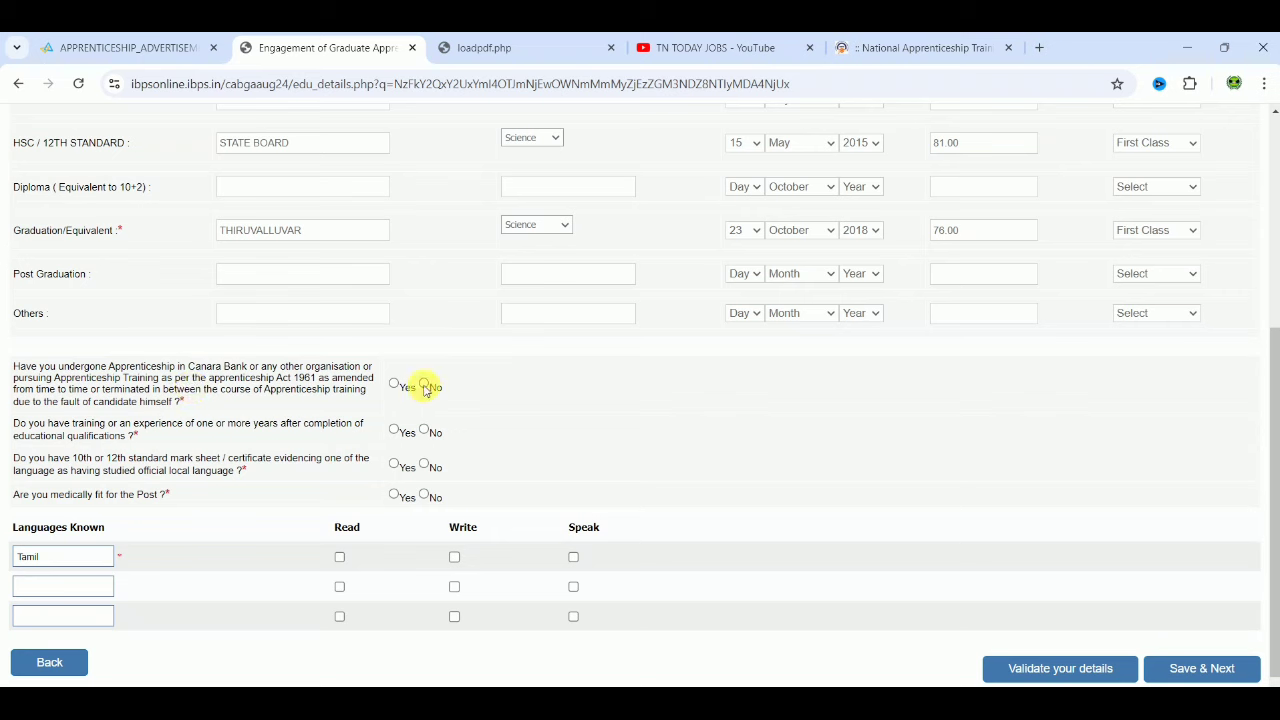
{"action": "left_click", "coordinate": [424, 386]}
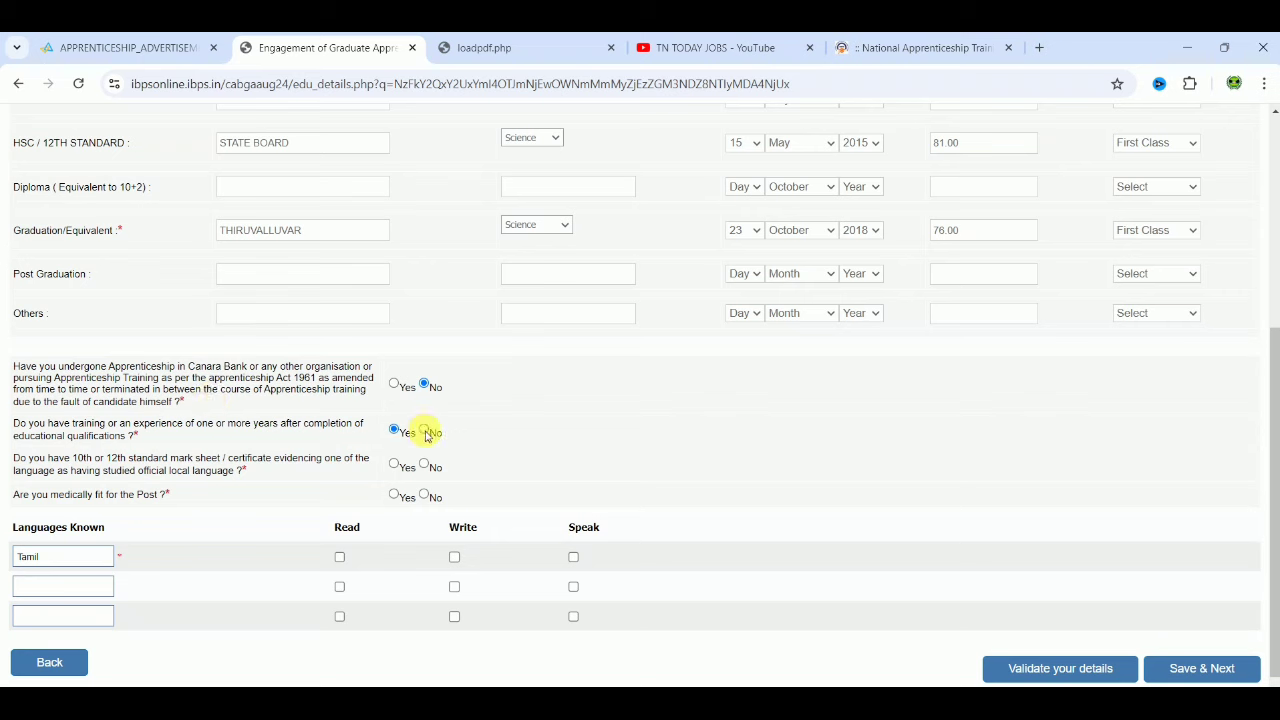
{"action": "left_click", "coordinate": [424, 431]}
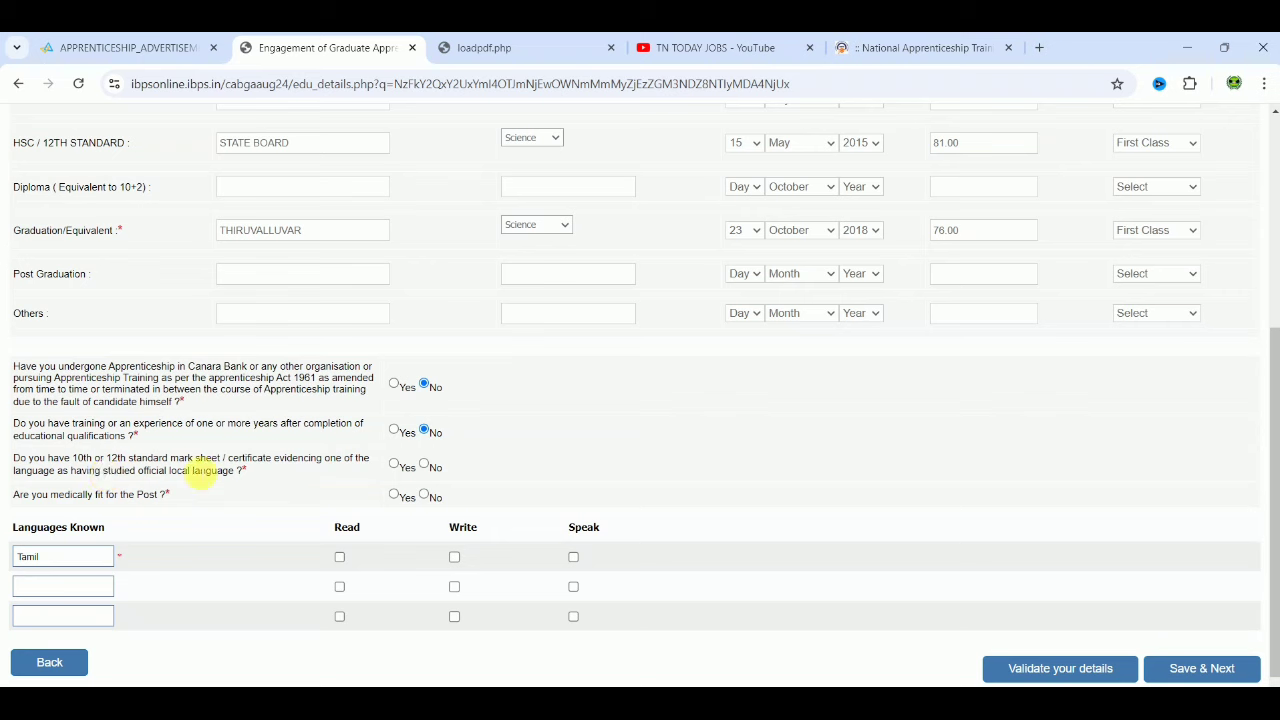
{"action": "left_click", "coordinate": [395, 466]}
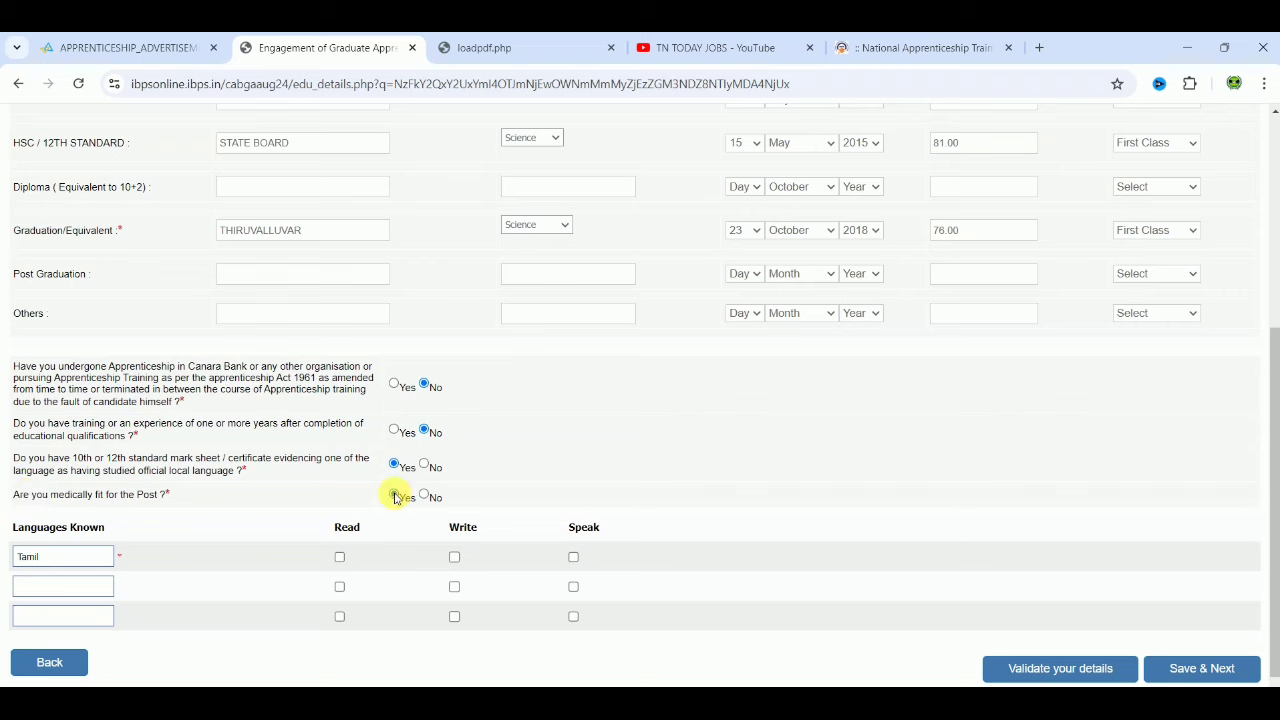
{"action": "left_click", "coordinate": [395, 495]}
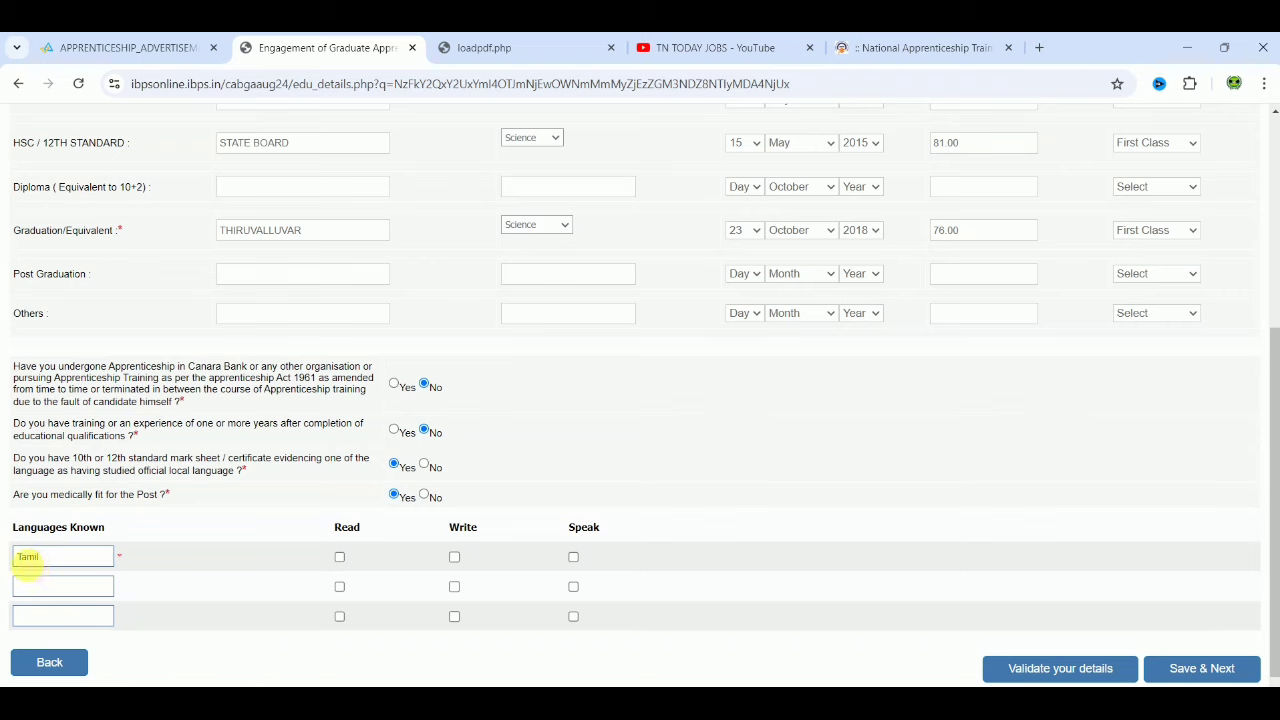
Step: Tick read, write and speak for Tamil, add ENGLISH as a second language, and validate
{"action": "left_click", "coordinate": [340, 558]}
{"action": "left_click", "coordinate": [455, 558]}
{"action": "left_click", "coordinate": [574, 557]}
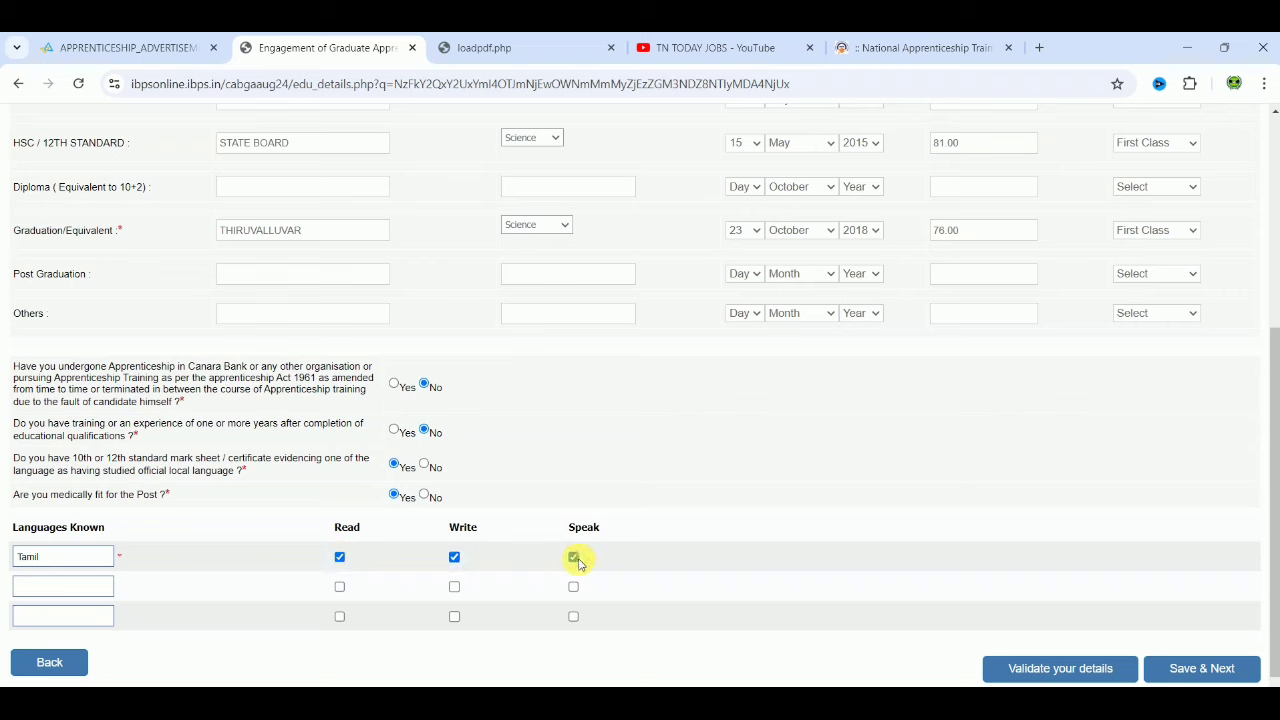
{"action": "left_click", "coordinate": [102, 587]}
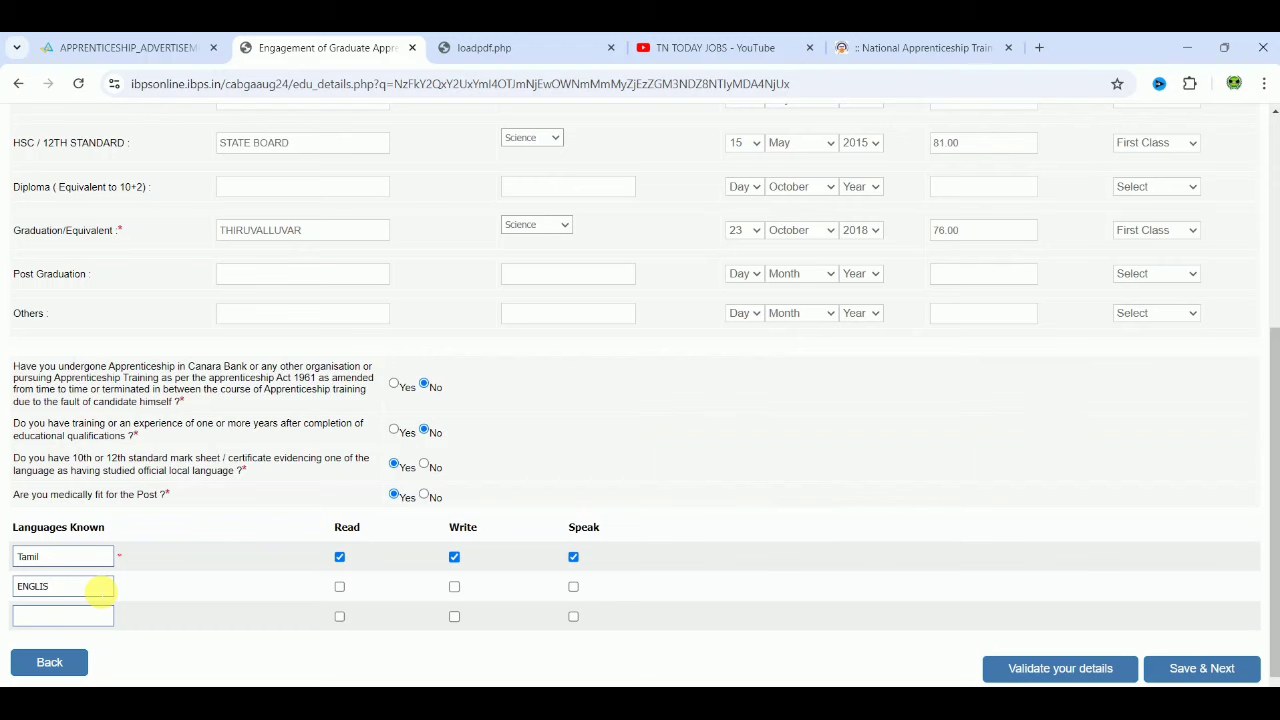
{"action": "left_click", "coordinate": [340, 587]}
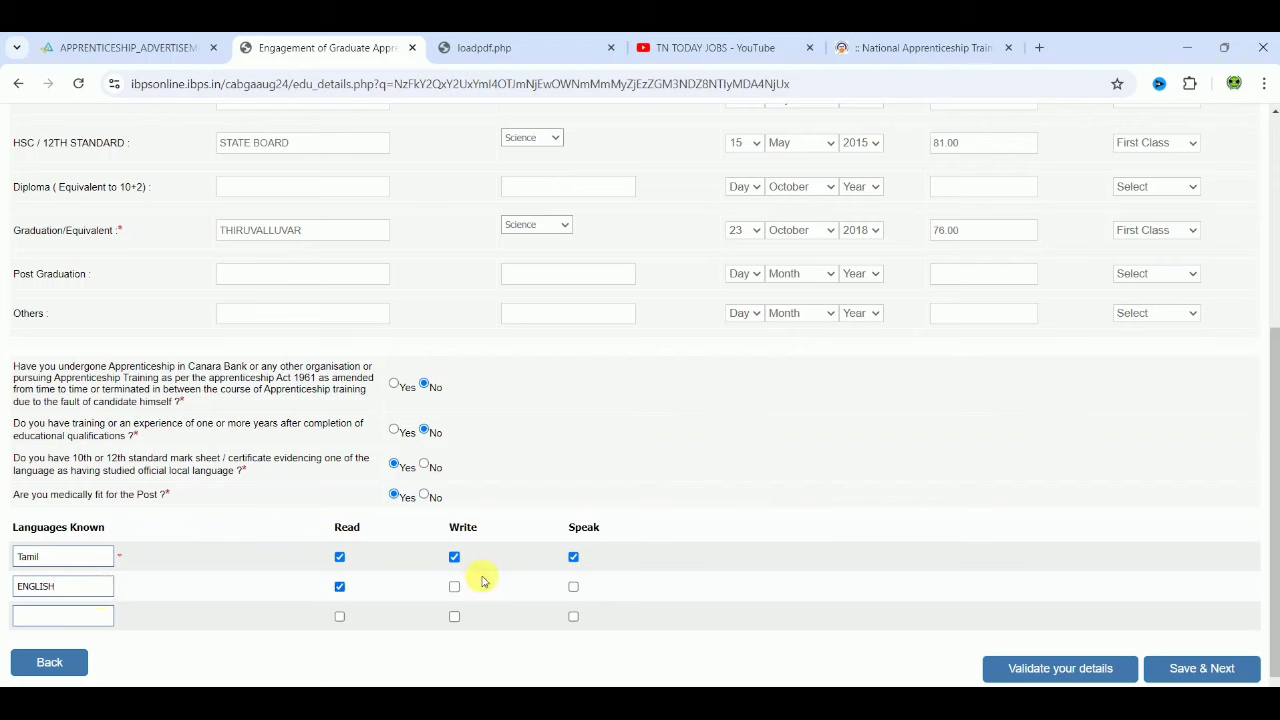
{"action": "left_click", "coordinate": [455, 588]}
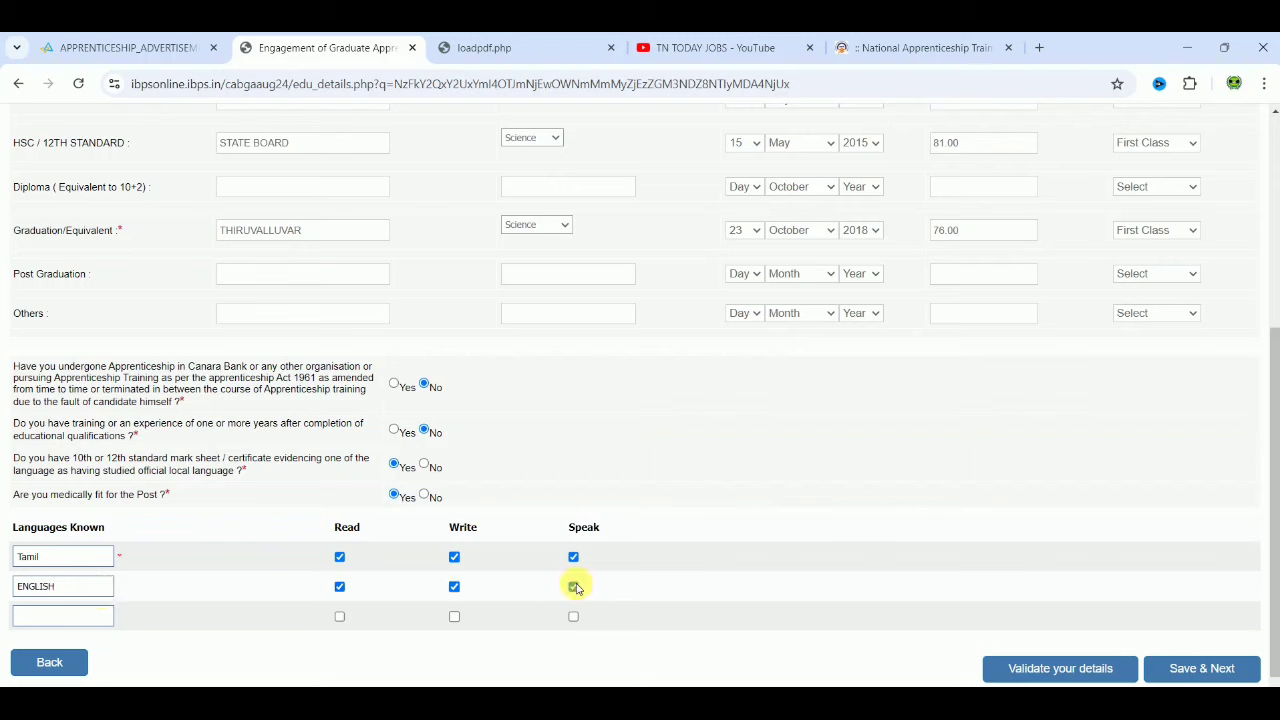
{"action": "left_click", "coordinate": [1043, 676]}
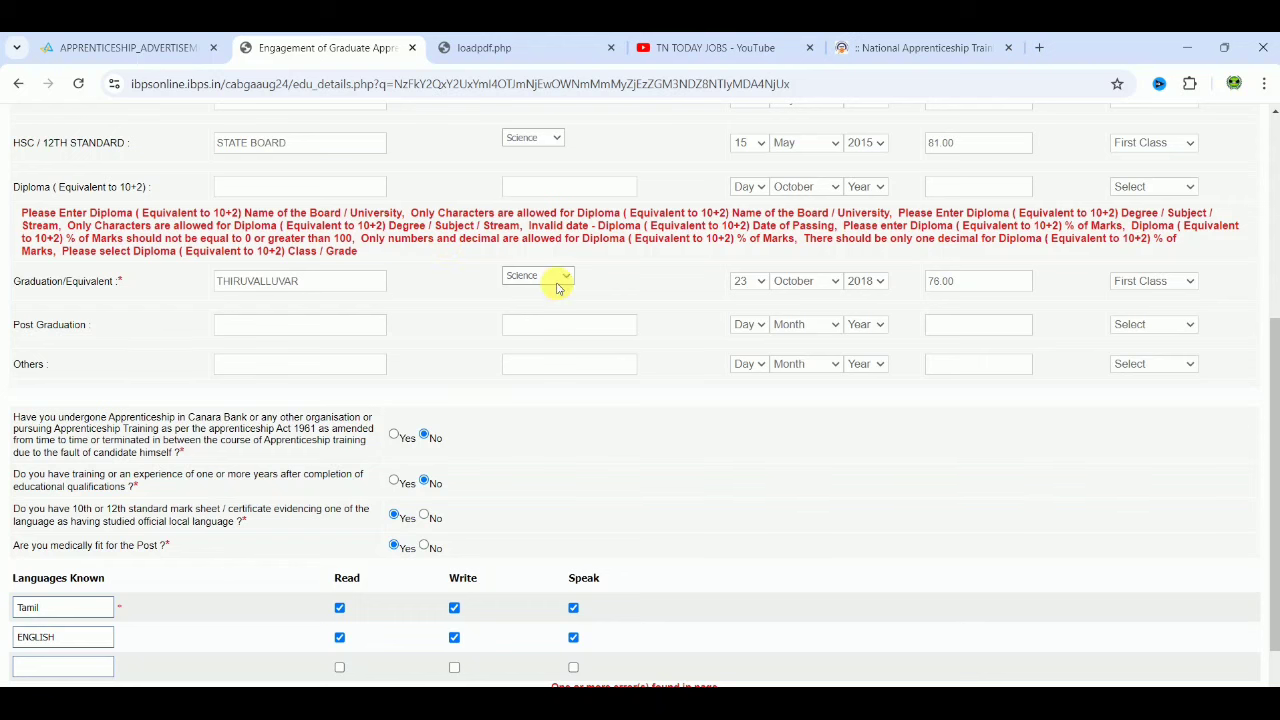
Step: Scroll down to reach Save & Next below the qualification details
{"action": "scroll", "coordinate": [905, 567], "scroll_direction": "down", "scroll_amount": 1}
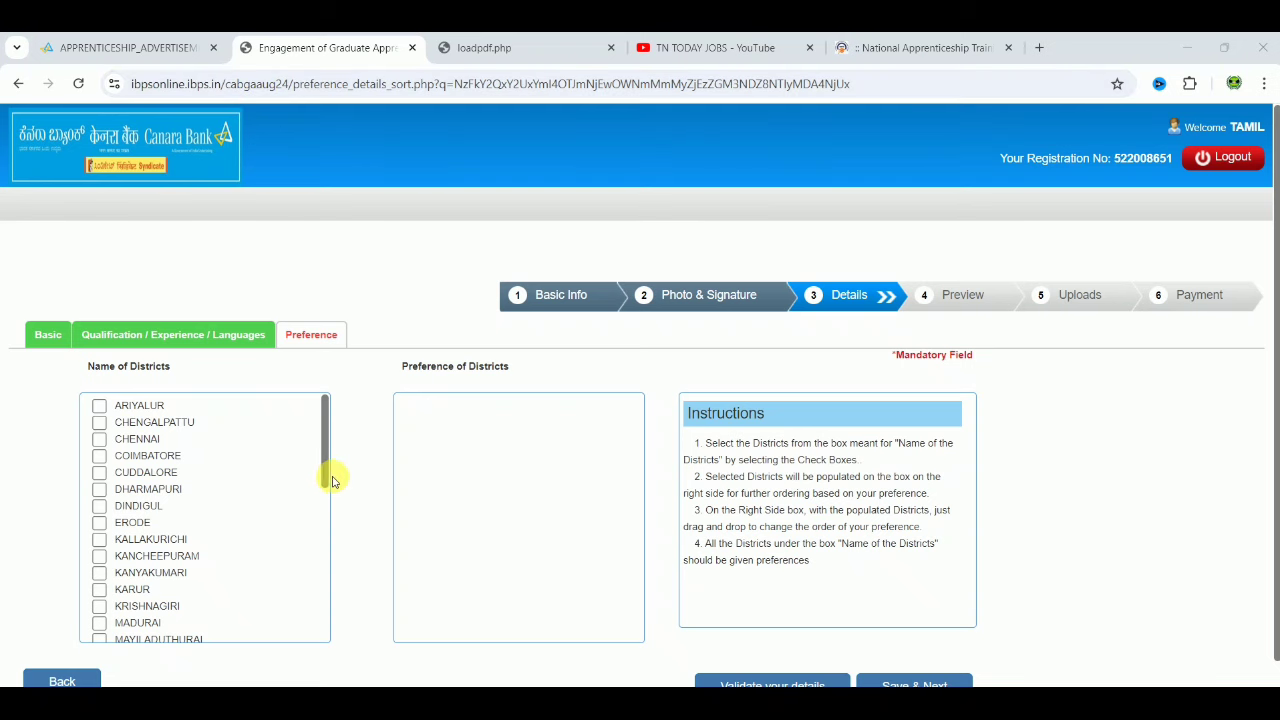
Step: Tick the districts from VIRUDHUNAGAR back up to TENKASI, including THIRUVARUR and THIRUVALLUR
{"action": "left_click_drag", "start_coordinate": [333, 481], "coordinate": [322, 647]}
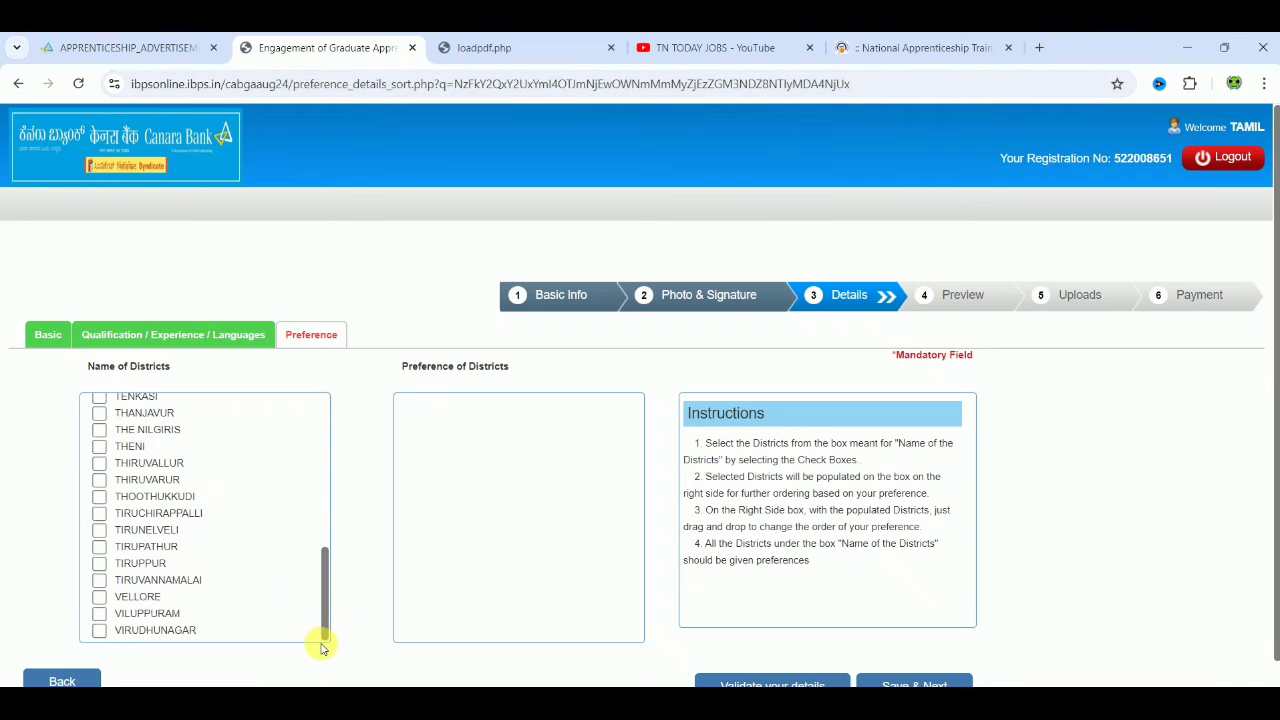
{"action": "left_click", "coordinate": [99, 581]}
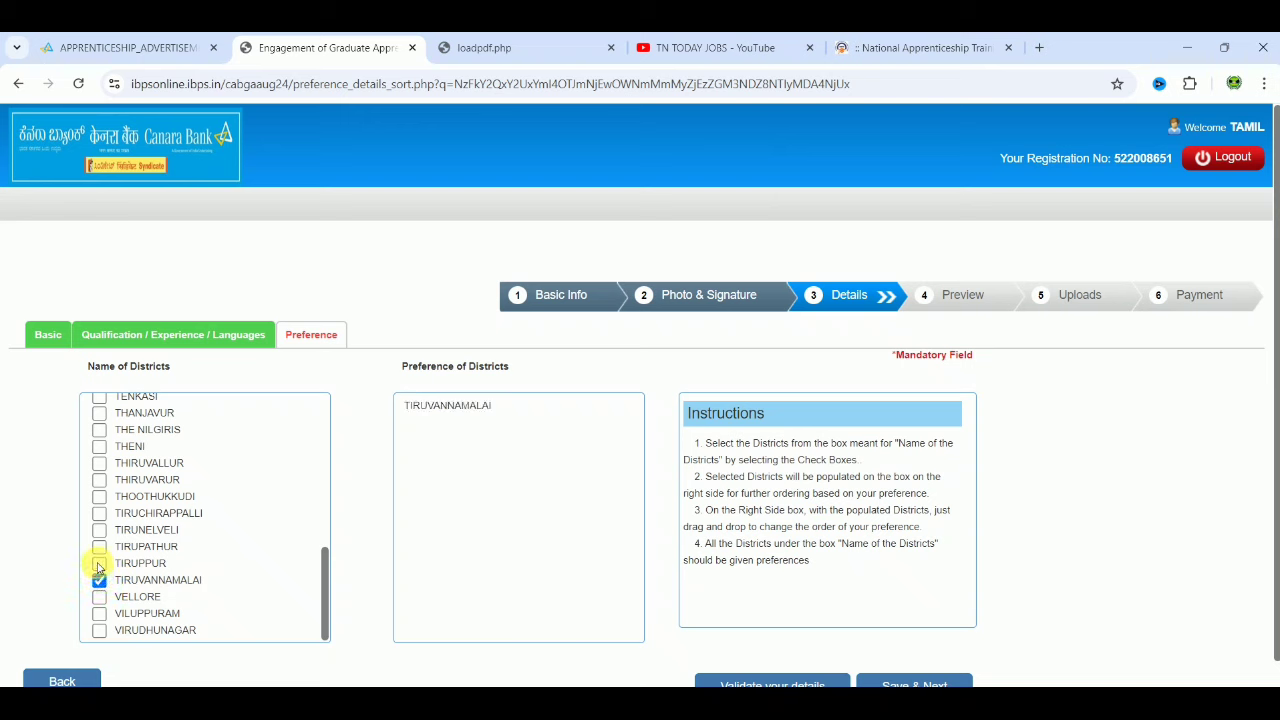
{"action": "left_click", "coordinate": [99, 563]}
{"action": "left_click", "coordinate": [99, 597]}
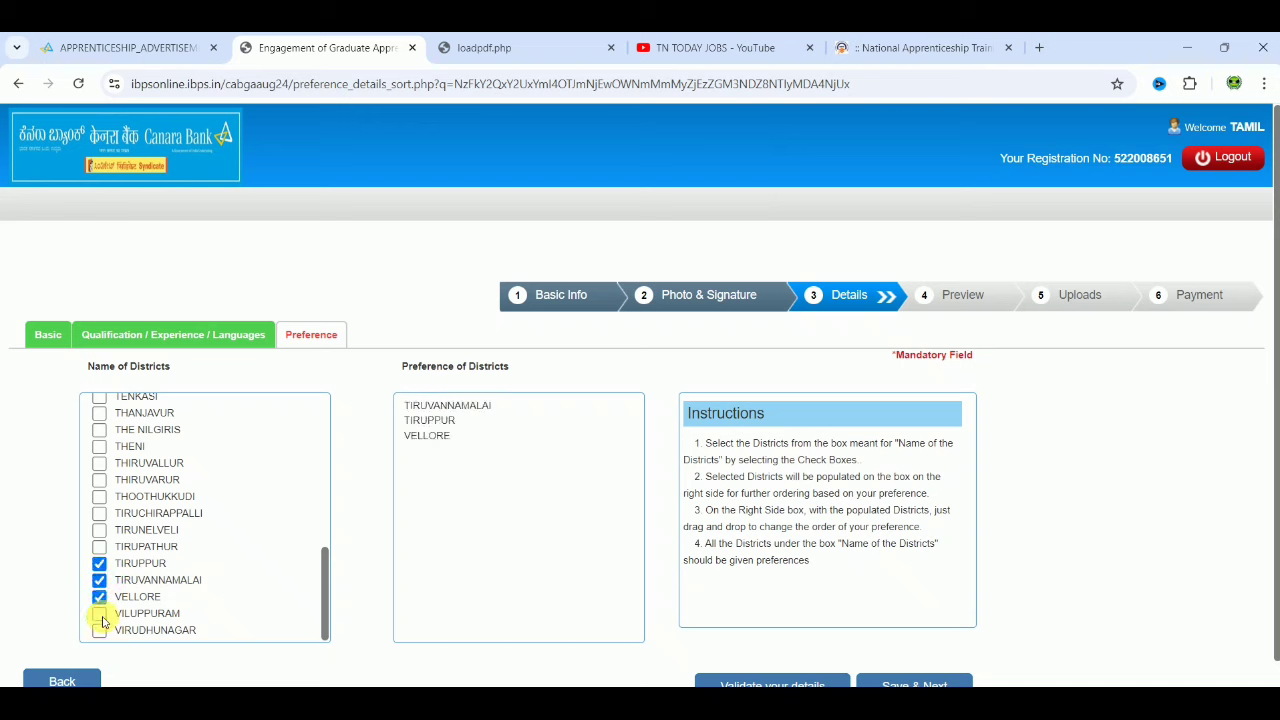
{"action": "left_click", "coordinate": [99, 613]}
{"action": "left_click", "coordinate": [99, 630]}
{"action": "left_click", "coordinate": [99, 546]}
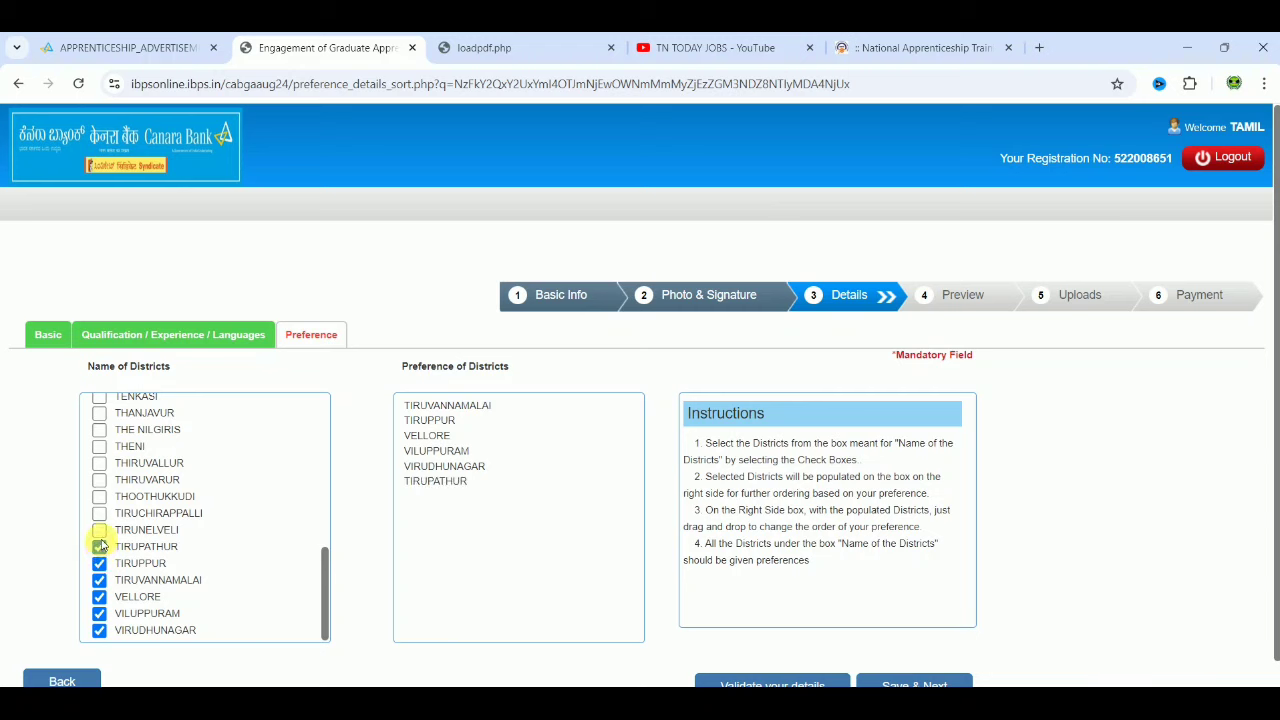
{"action": "left_click", "coordinate": [99, 513]}
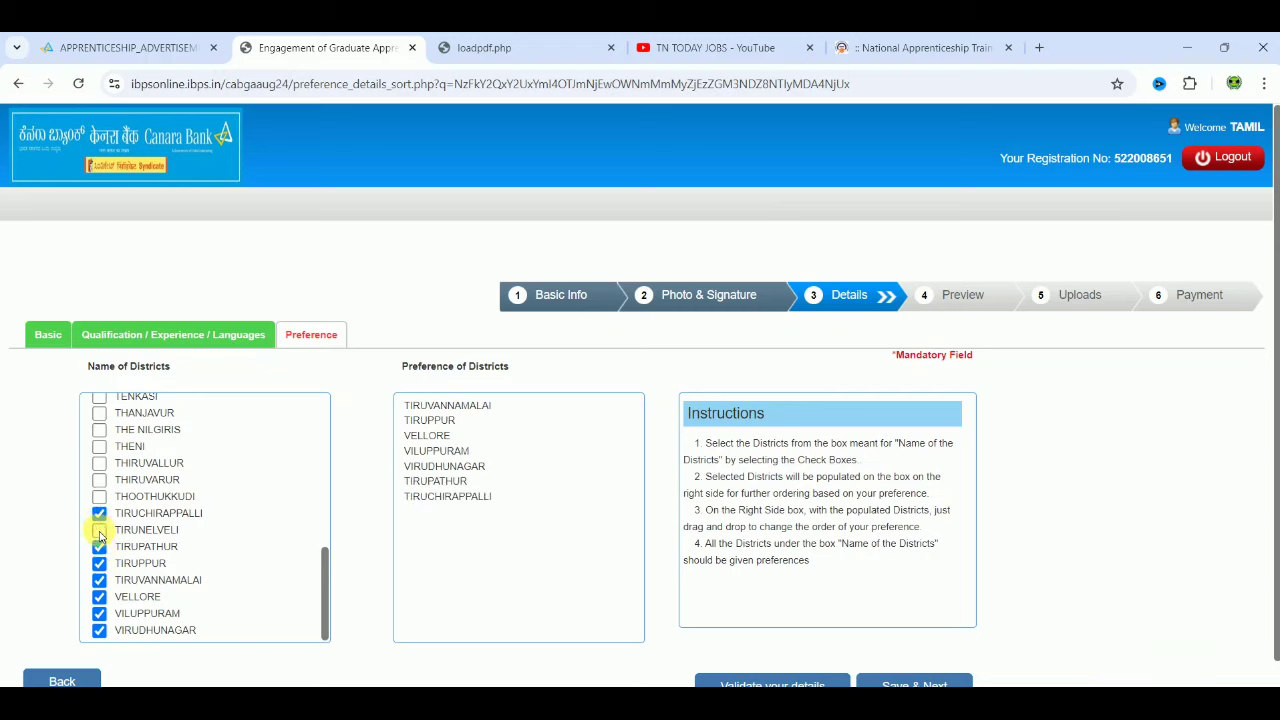
{"action": "left_click", "coordinate": [100, 533]}
{"action": "left_click", "coordinate": [99, 496]}
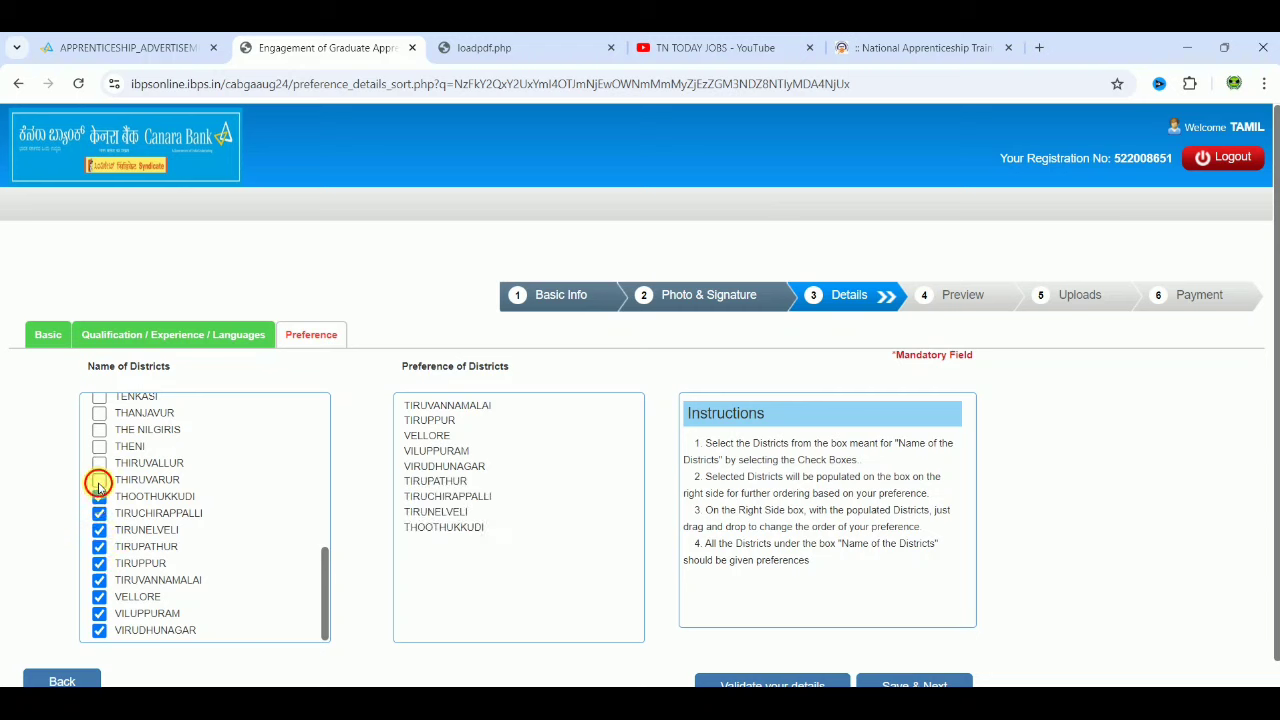
{"action": "left_click", "coordinate": [99, 482]}
{"action": "left_click", "coordinate": [99, 463]}
{"action": "left_click", "coordinate": [99, 446]}
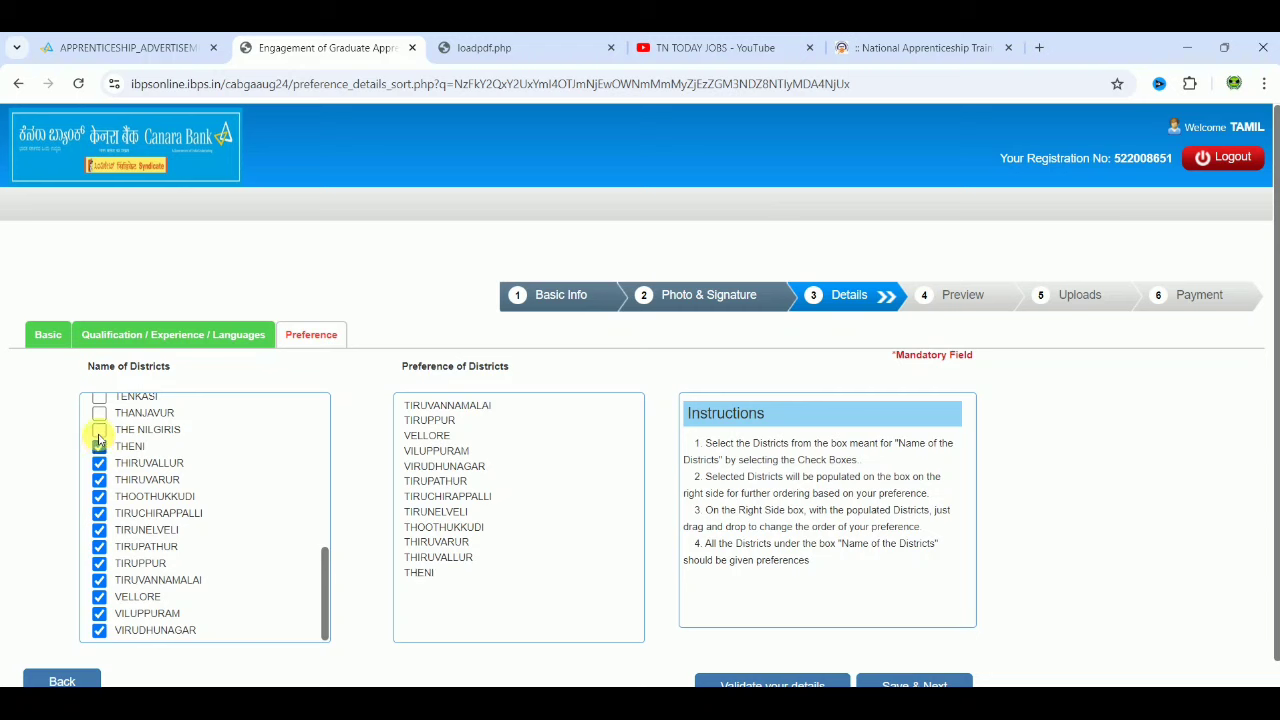
{"action": "left_click", "coordinate": [99, 413]}
{"action": "left_click", "coordinate": [99, 429]}
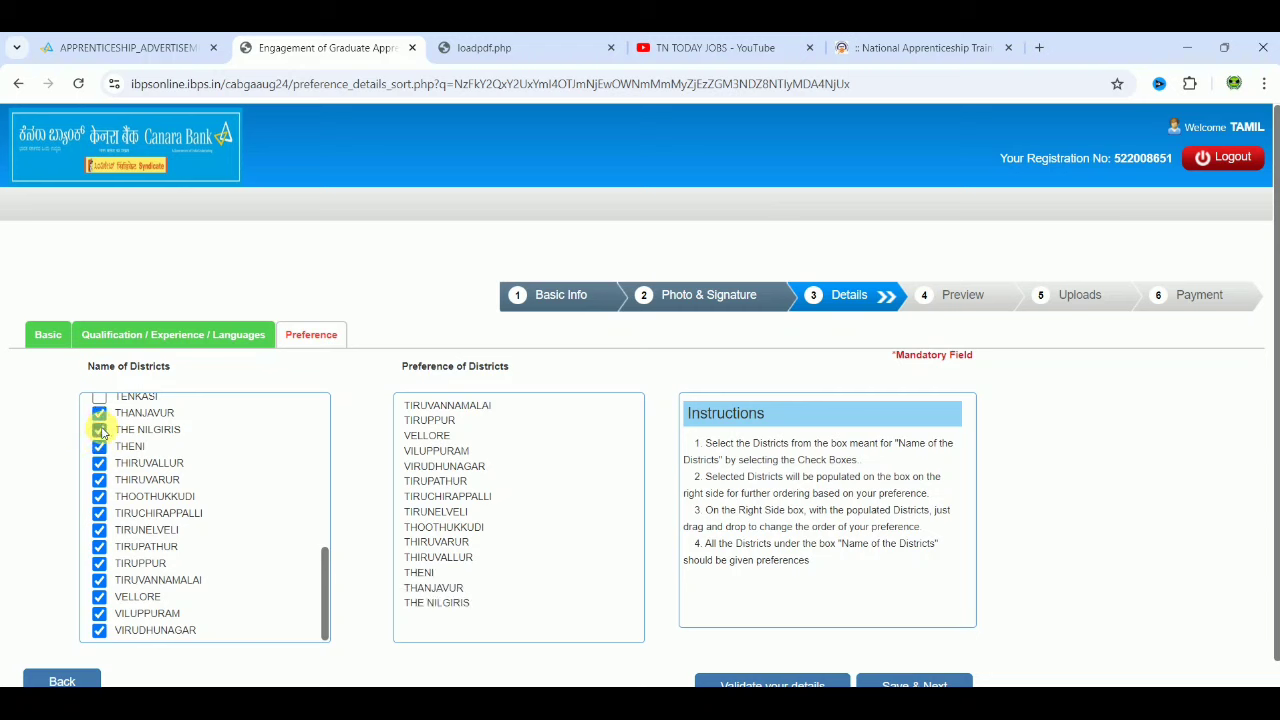
{"action": "left_click", "coordinate": [99, 398]}
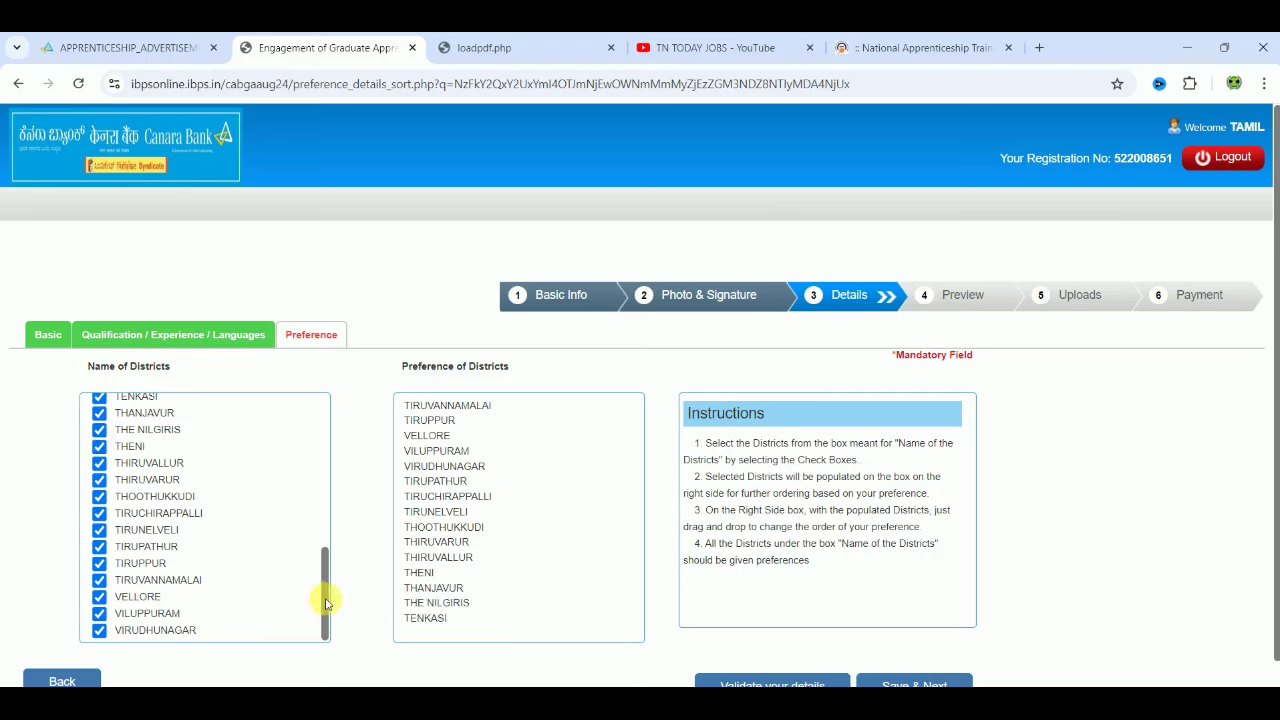
Step: Tick the districts from SIVAGANGA up through SALEM, MADURAI and KRISHNAGIRI to KARUR
{"action": "left_click_drag", "start_coordinate": [325, 600], "coordinate": [323, 516]}
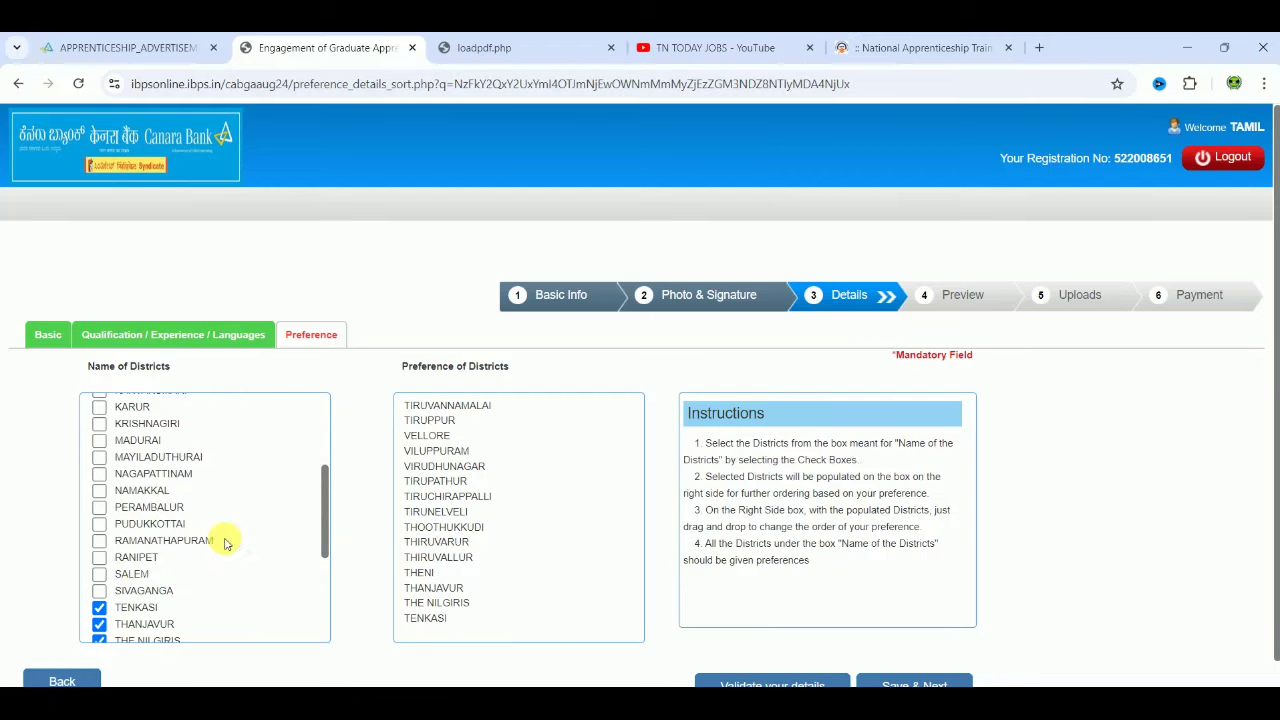
{"action": "left_click", "coordinate": [102, 590]}
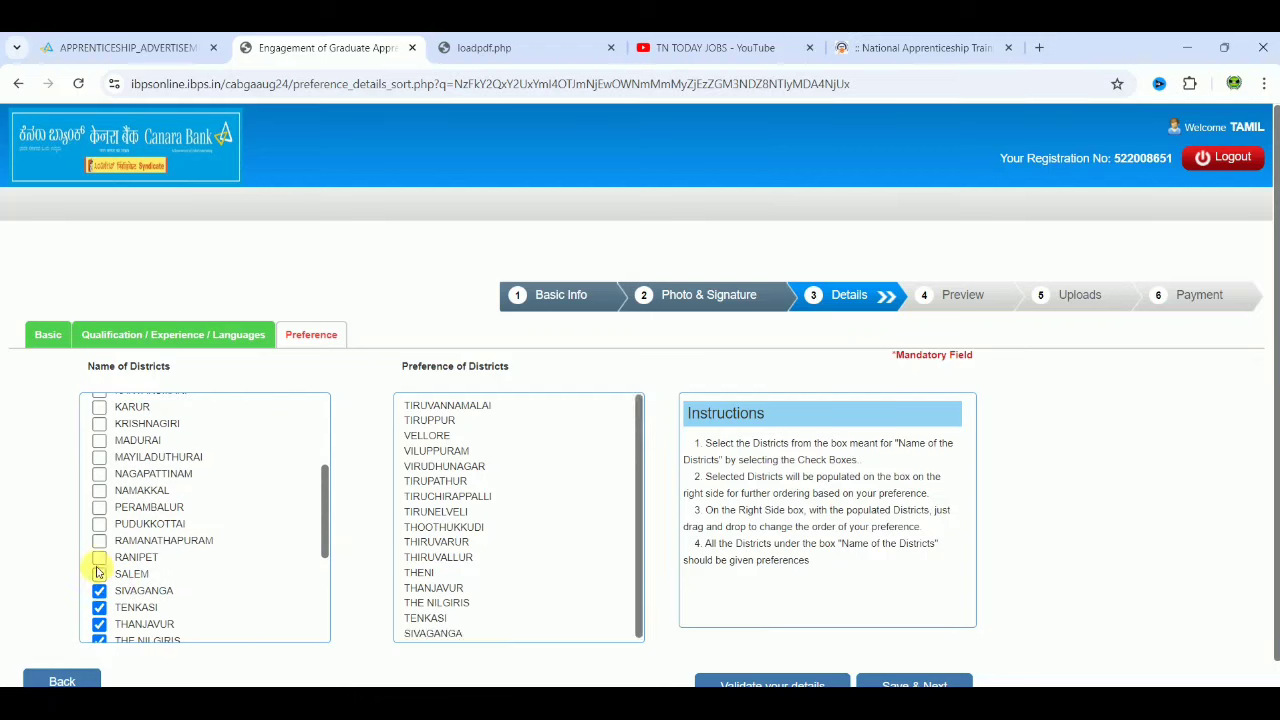
{"action": "left_click", "coordinate": [99, 573]}
{"action": "left_click", "coordinate": [100, 557]}
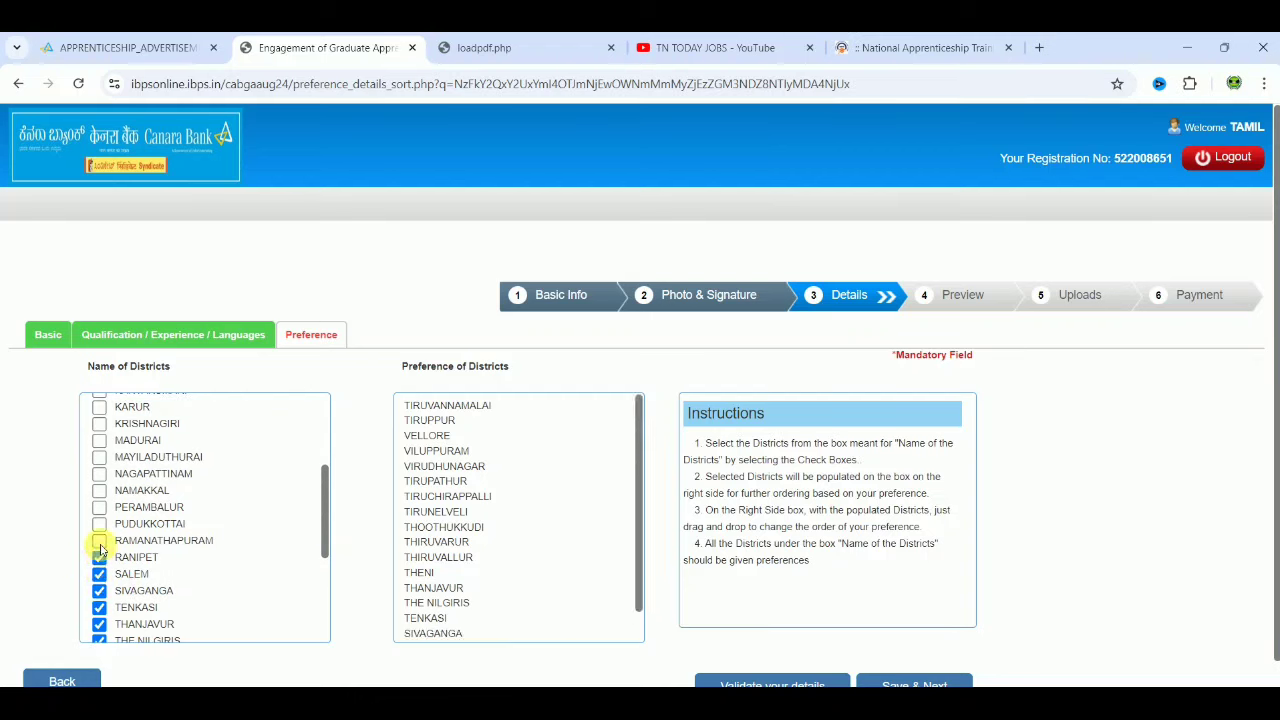
{"action": "left_click", "coordinate": [100, 542]}
{"action": "left_click", "coordinate": [99, 523]}
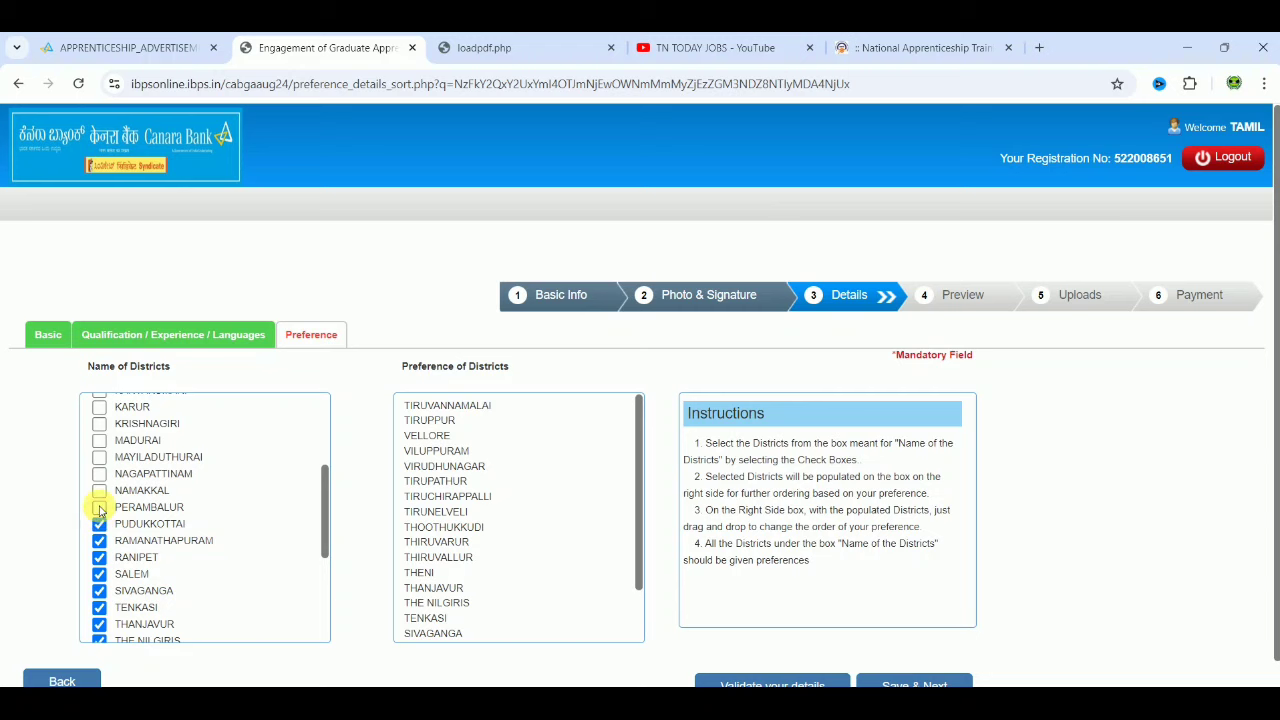
{"action": "left_click", "coordinate": [99, 507]}
{"action": "left_click", "coordinate": [99, 490]}
{"action": "left_click", "coordinate": [99, 473]}
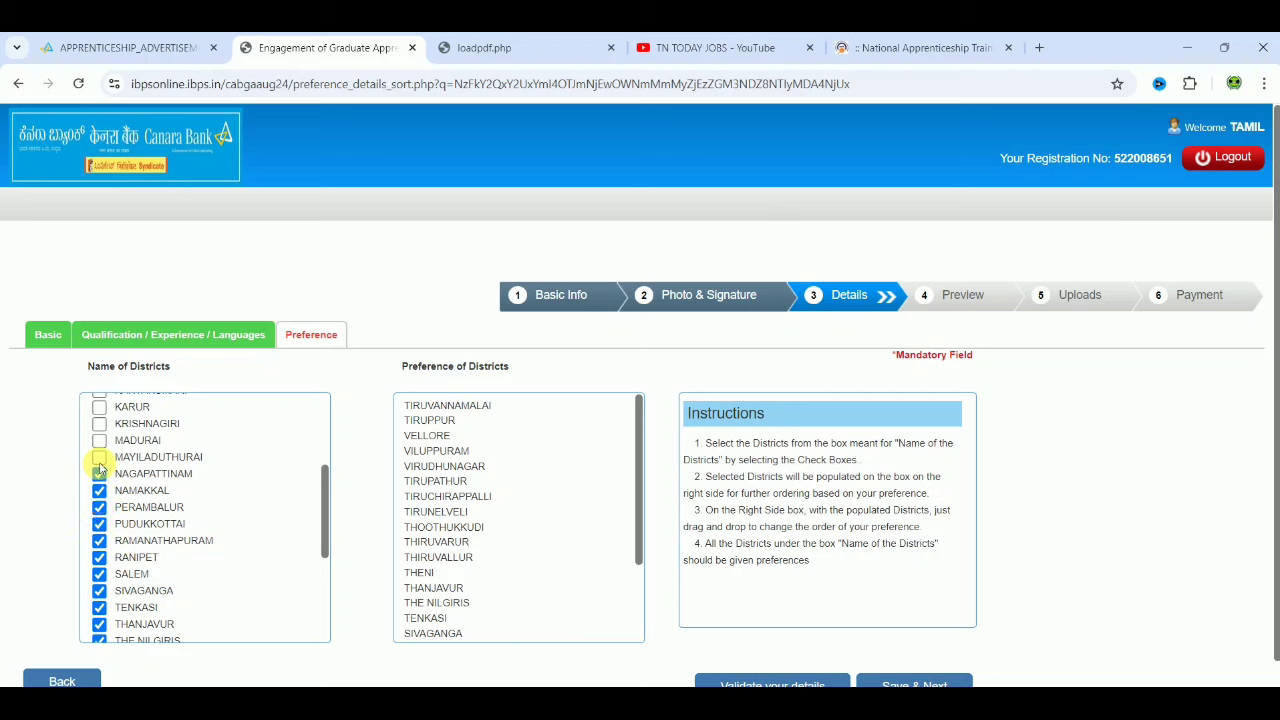
{"action": "left_click", "coordinate": [99, 457]}
{"action": "left_click", "coordinate": [99, 440]}
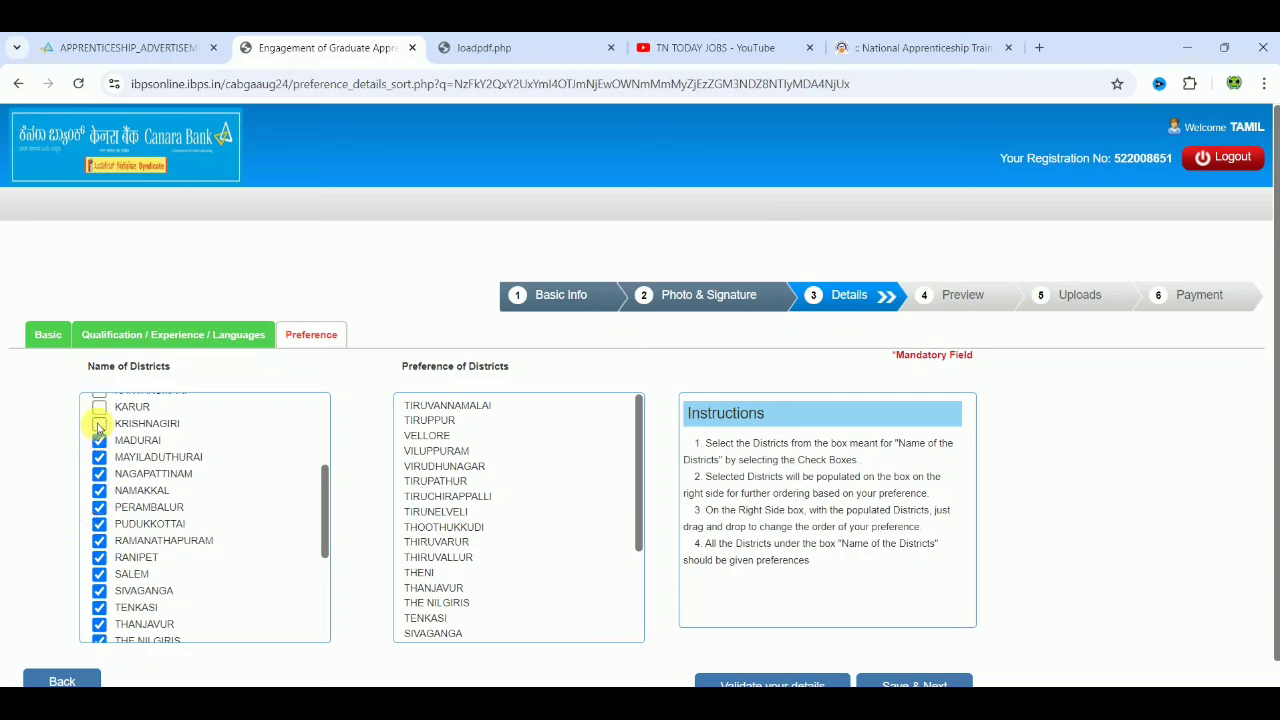
{"action": "left_click", "coordinate": [99, 423]}
{"action": "left_click", "coordinate": [99, 407]}
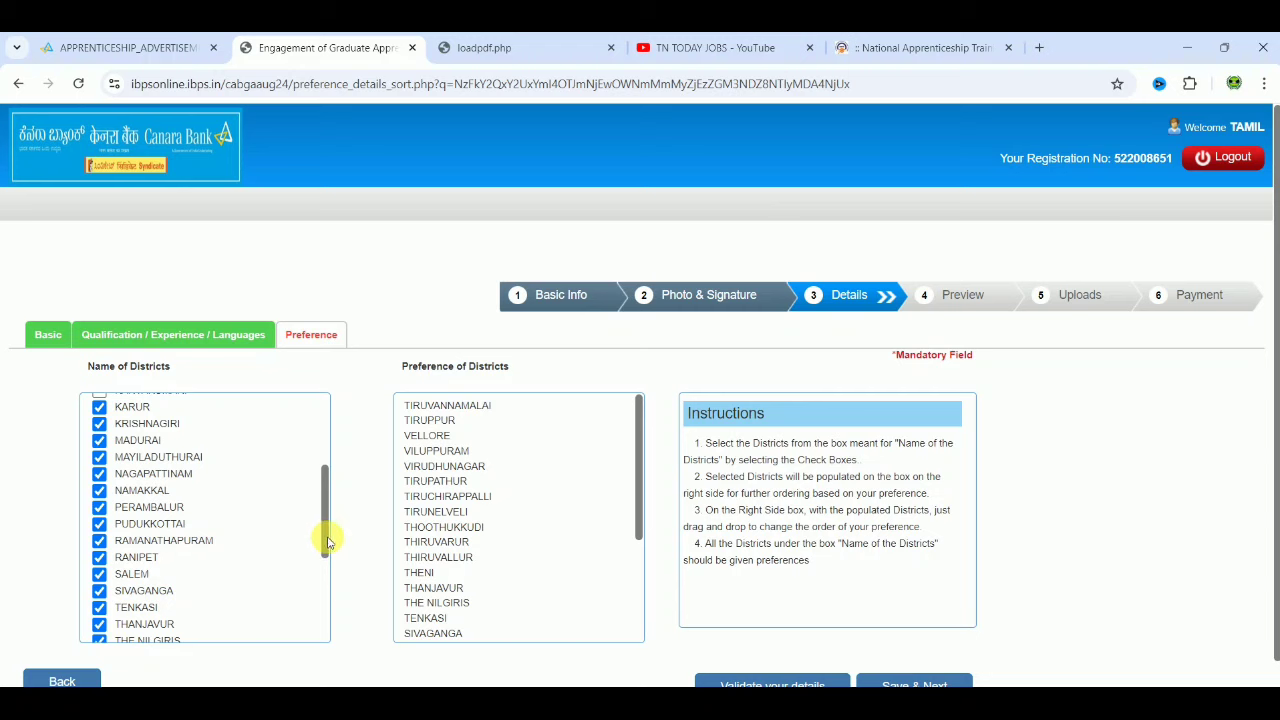
Step: Tick KANYAKUMARI through CHENNAI, then move THIRUVALLUR above THIRUVARUR in the preference list
{"action": "left_click_drag", "start_coordinate": [328, 541], "coordinate": [314, 457]}
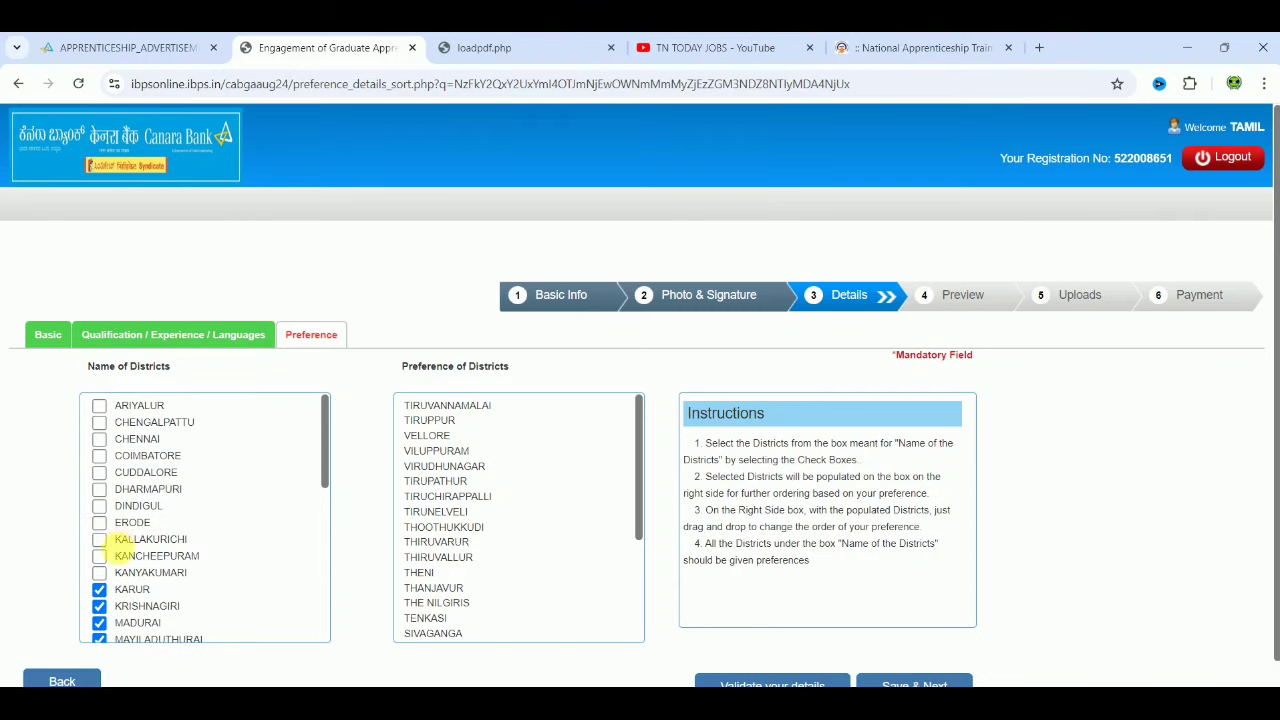
{"action": "left_click", "coordinate": [100, 574]}
{"action": "left_click", "coordinate": [100, 557]}
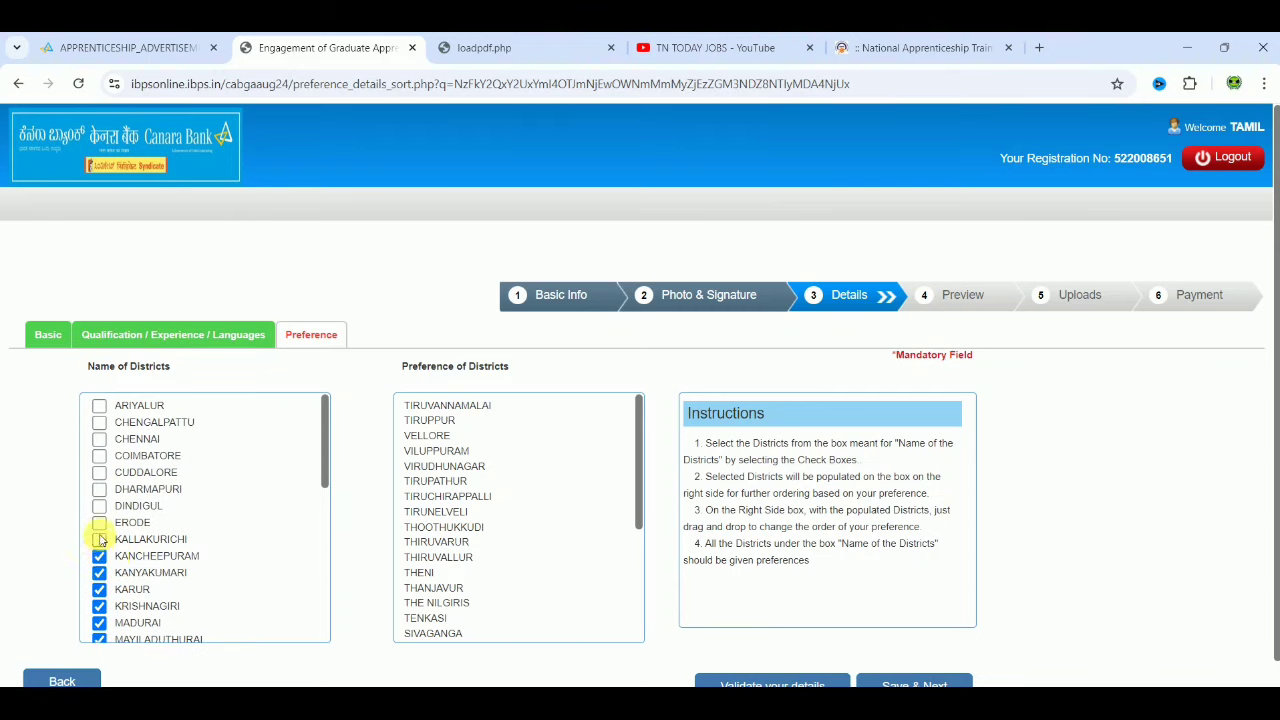
{"action": "left_click", "coordinate": [99, 522]}
{"action": "left_click", "coordinate": [99, 506]}
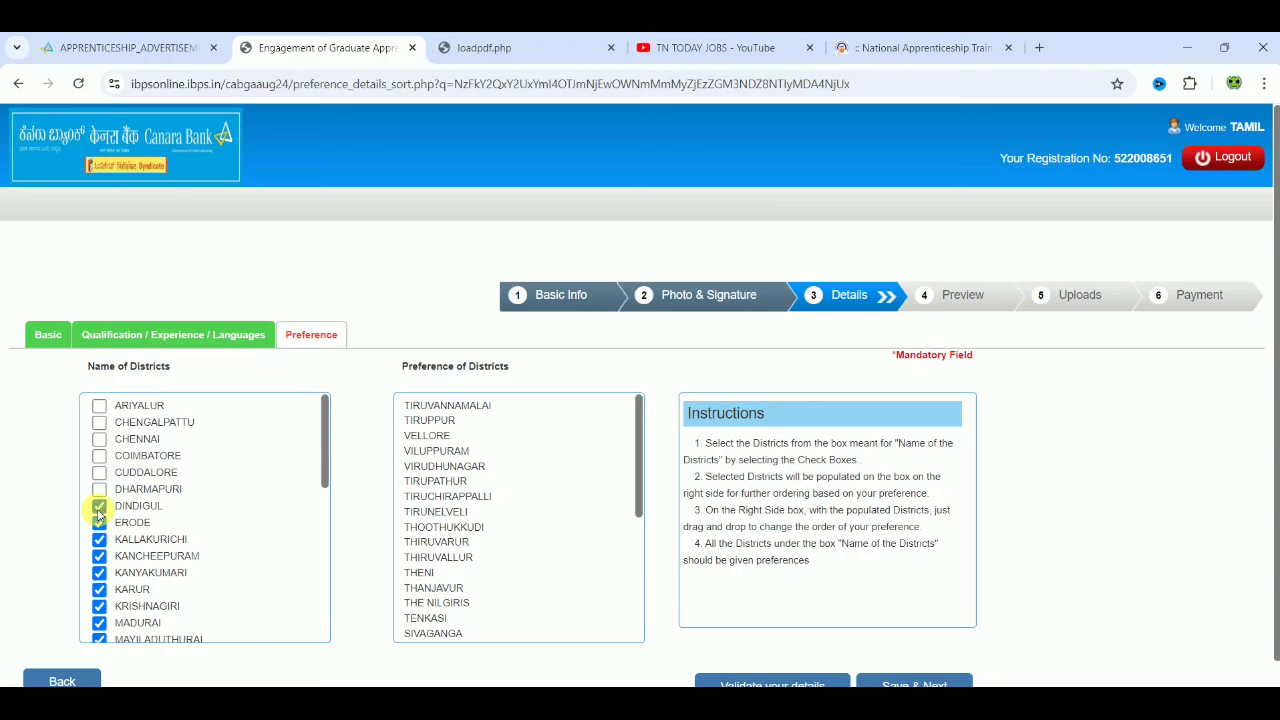
{"action": "left_click", "coordinate": [99, 489]}
{"action": "left_click", "coordinate": [99, 472]}
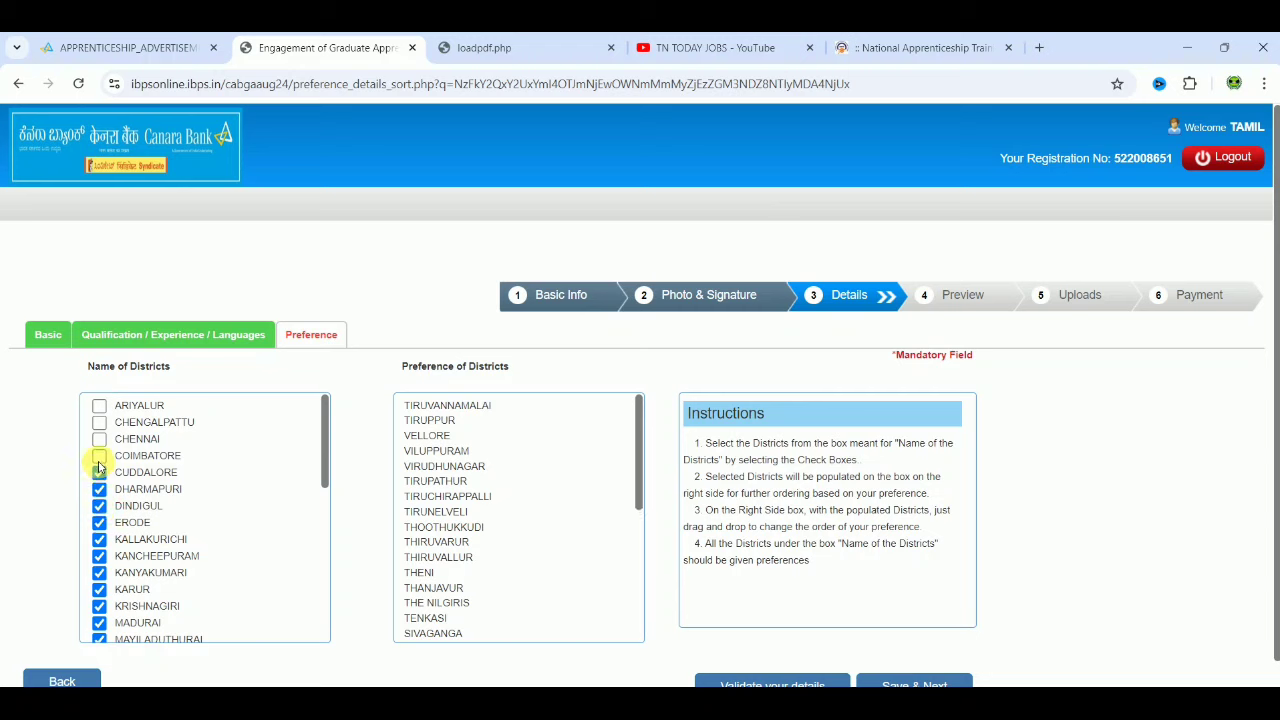
{"action": "left_click", "coordinate": [100, 460]}
{"action": "left_click", "coordinate": [100, 423]}
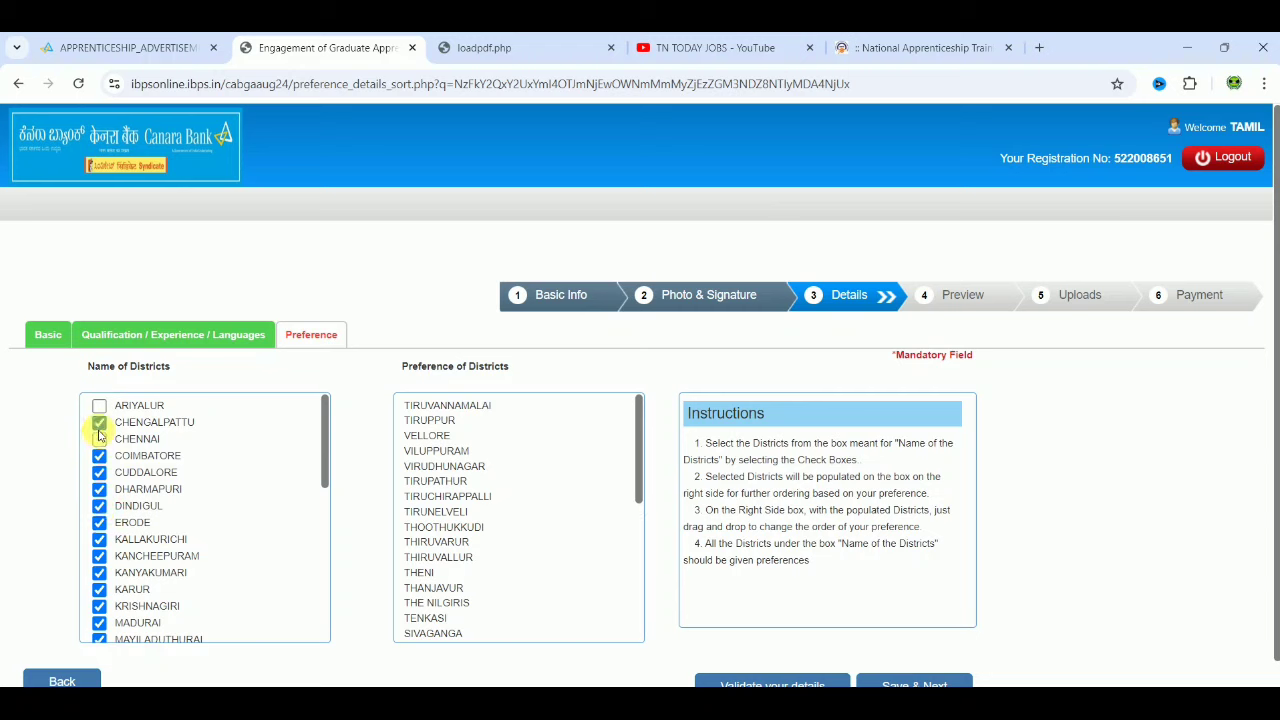
{"action": "left_click", "coordinate": [100, 439]}
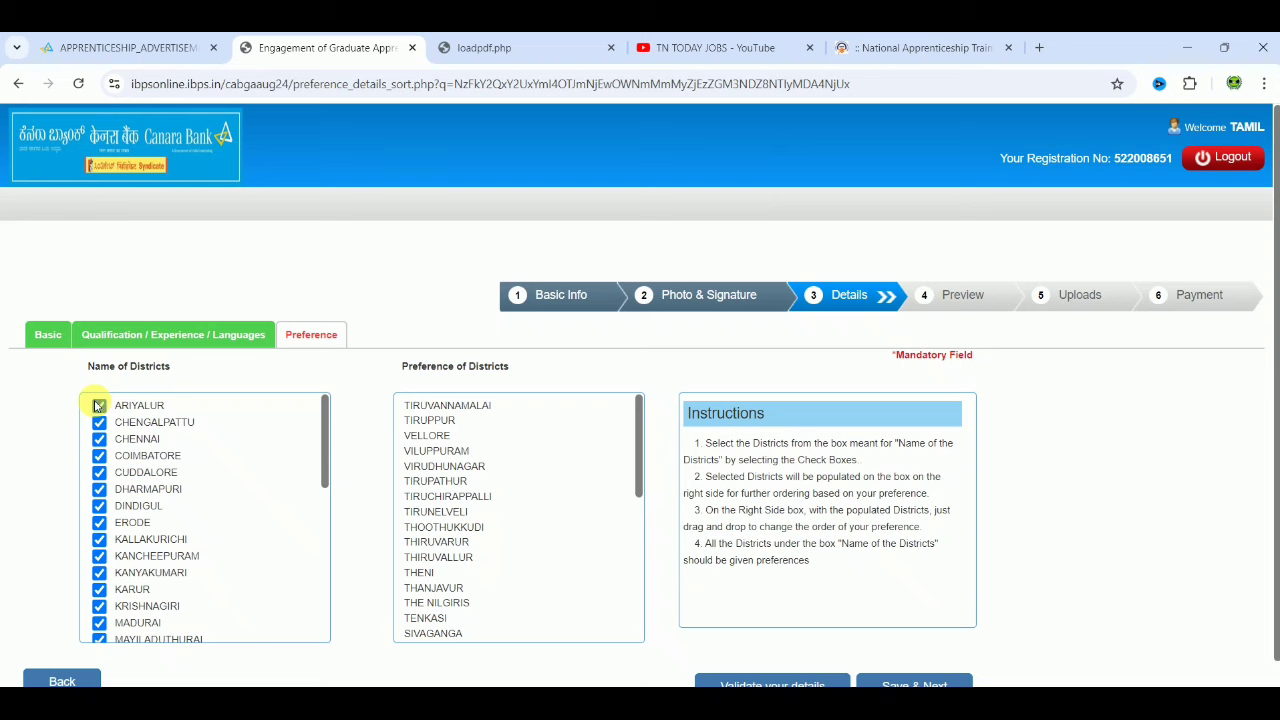
{"action": "left_click_drag", "start_coordinate": [457, 557], "coordinate": [446, 541]}
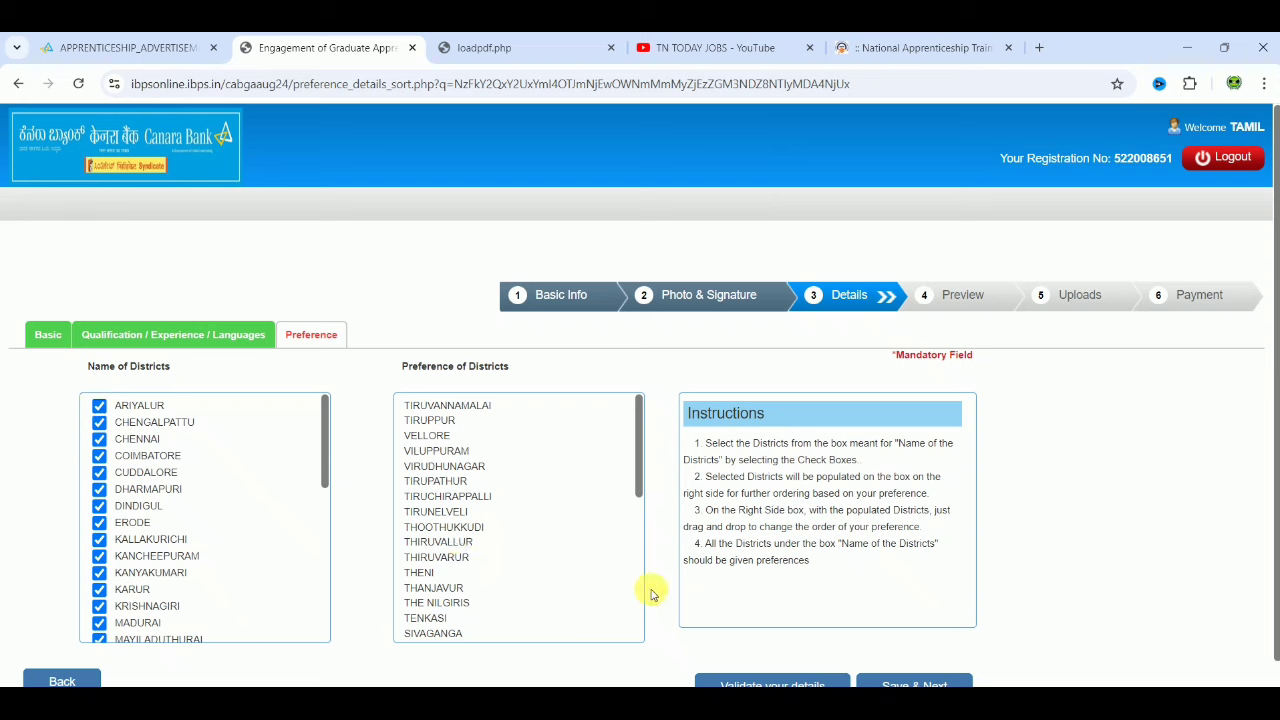
Step: Validate and save the district preferences, then accept the declaration on the preview page
{"action": "left_click", "coordinate": [778, 682]}
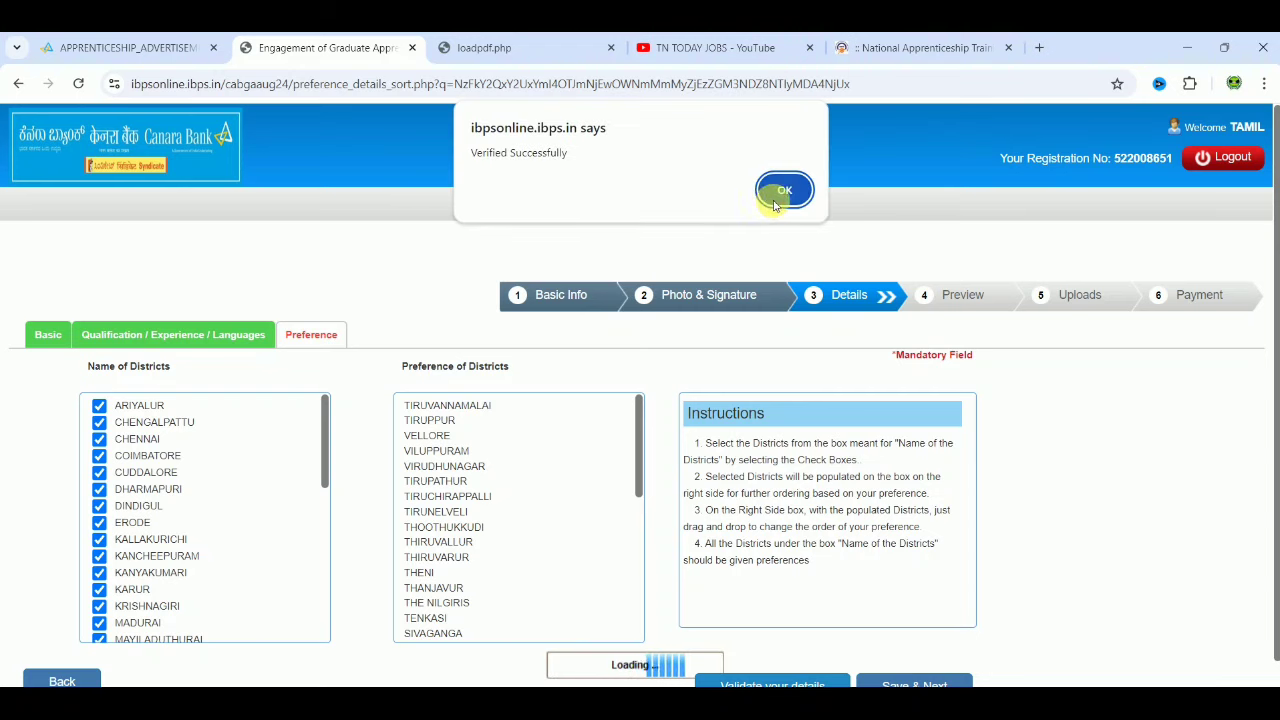
{"action": "left_click", "coordinate": [784, 191]}
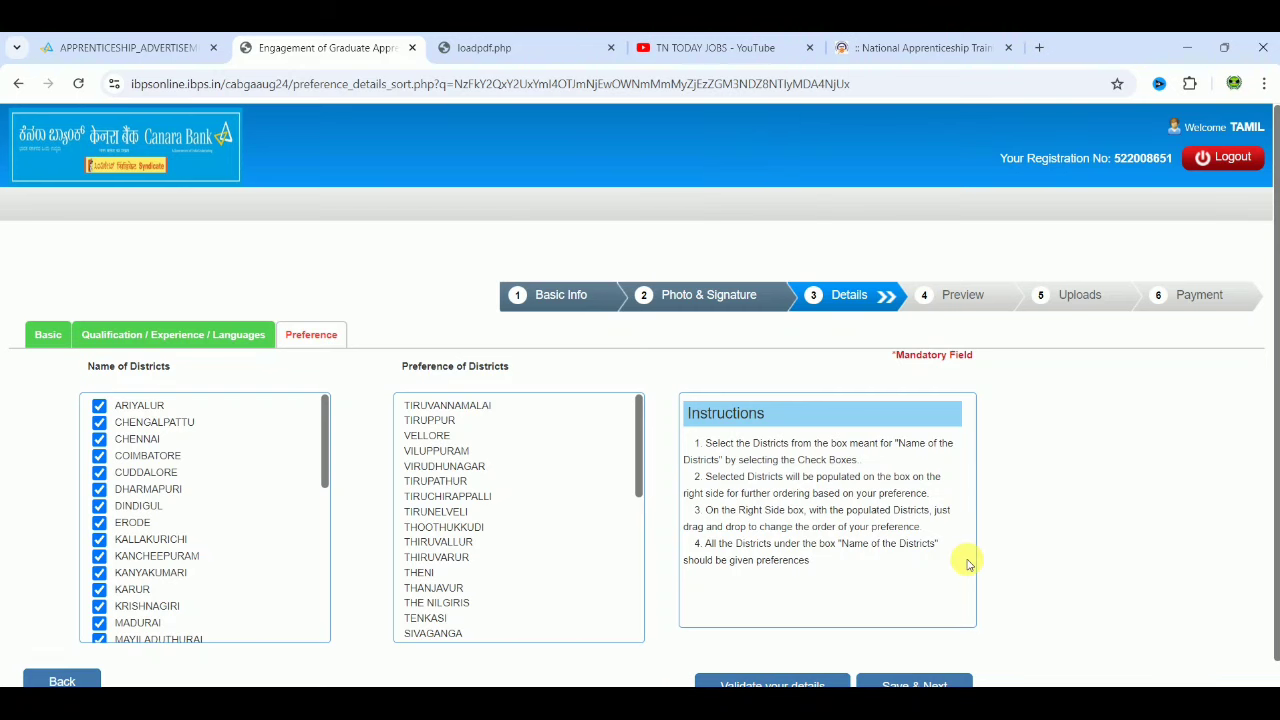
{"action": "left_click", "coordinate": [940, 683]}
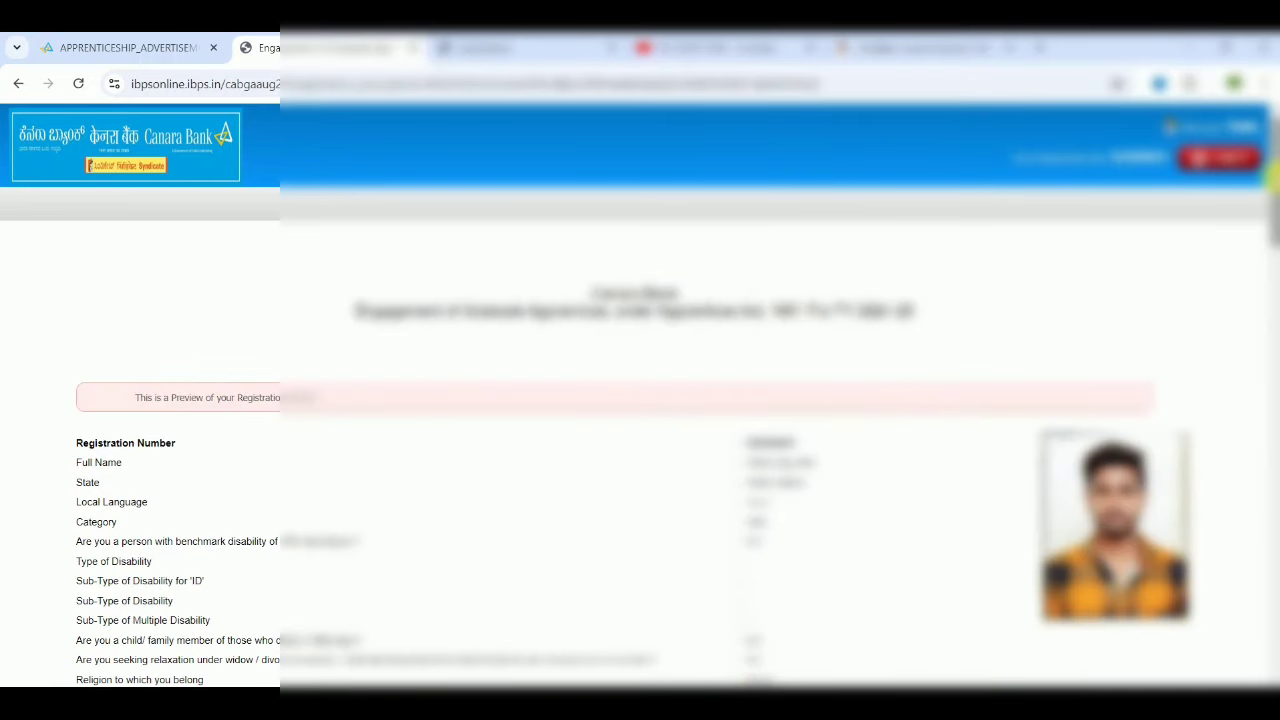
{"action": "left_click_drag", "start_coordinate": [1272, 176], "coordinate": [1275, 658]}
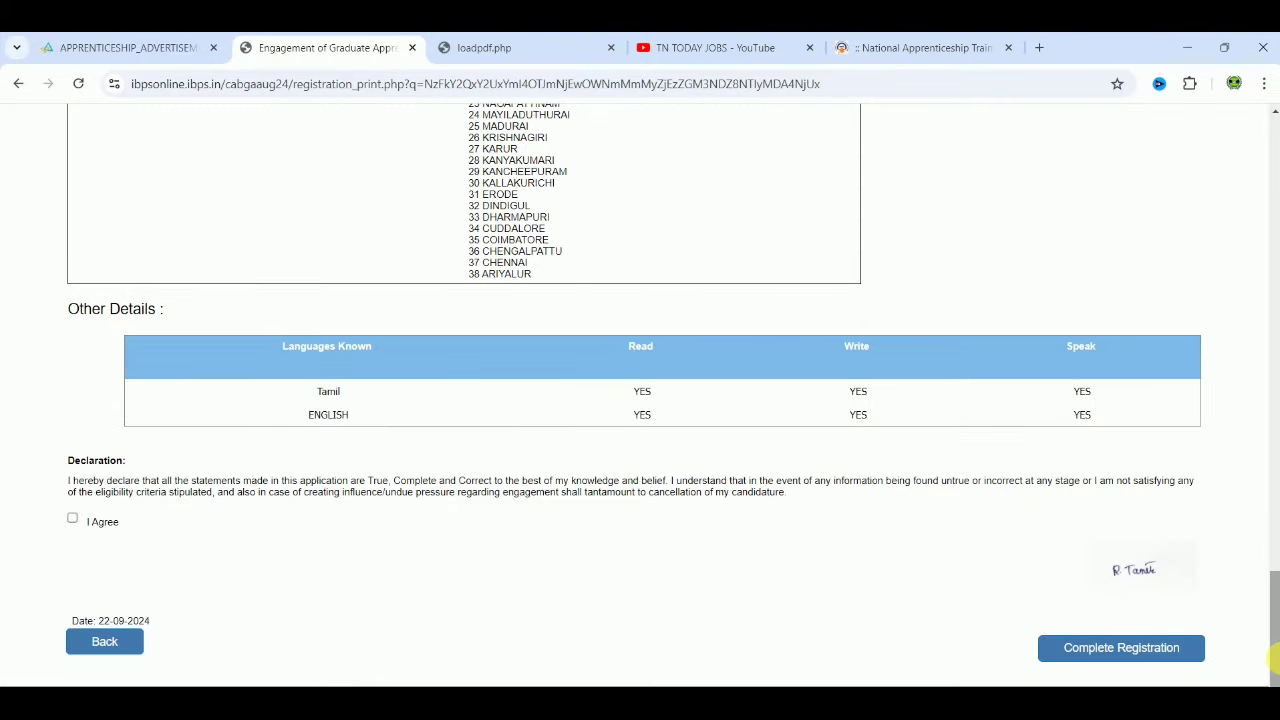
{"action": "left_click", "coordinate": [72, 520]}
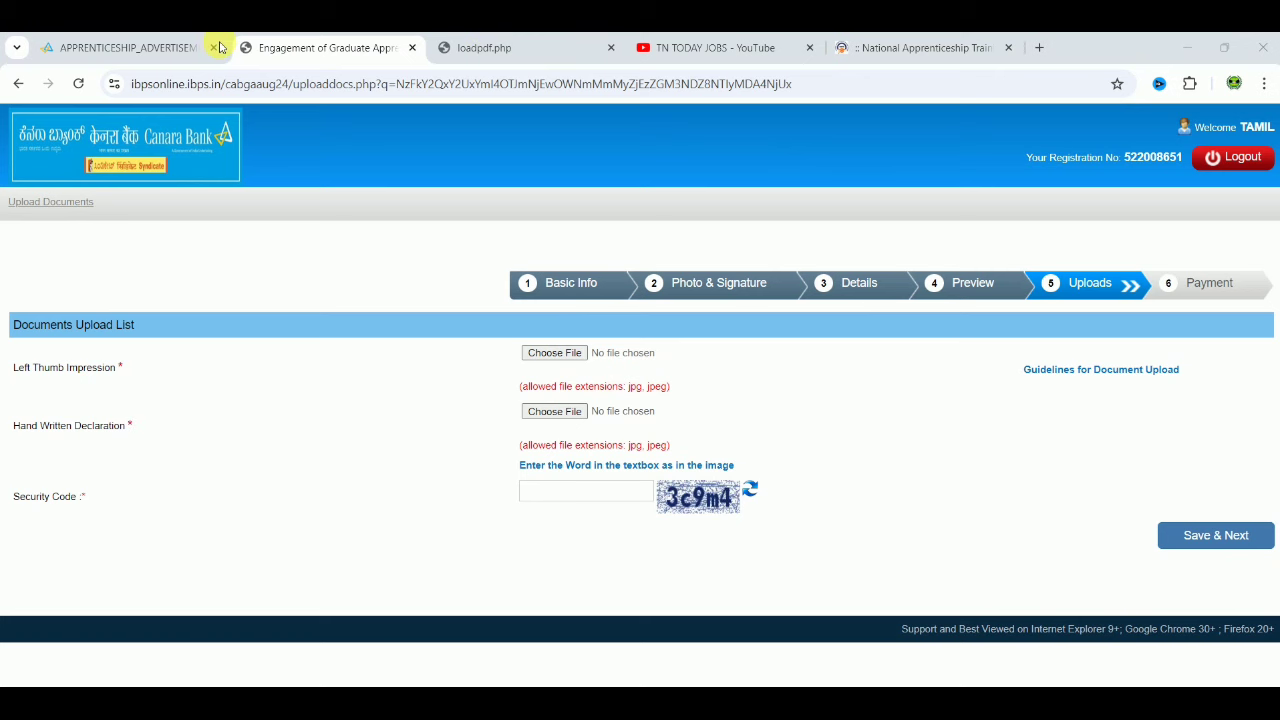
{"action": "left_click", "coordinate": [155, 52]}
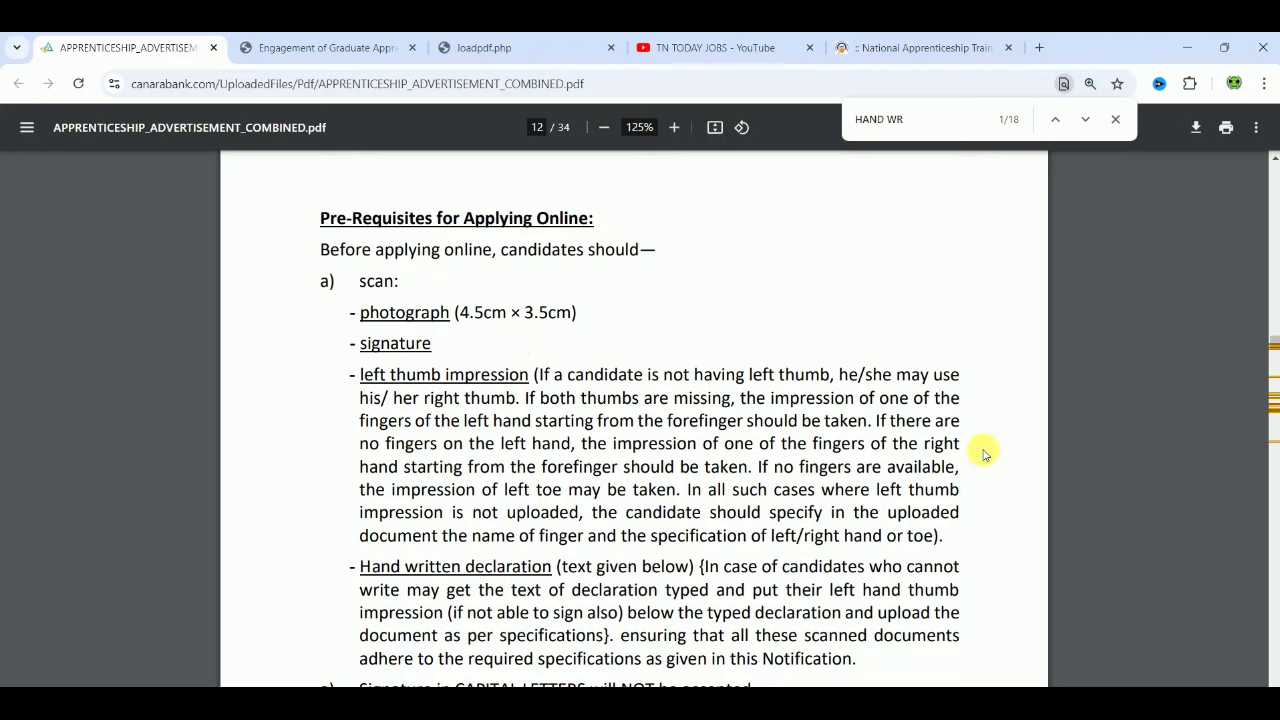
{"action": "scroll", "coordinate": [985, 453], "scroll_direction": "down", "scroll_amount": 4}
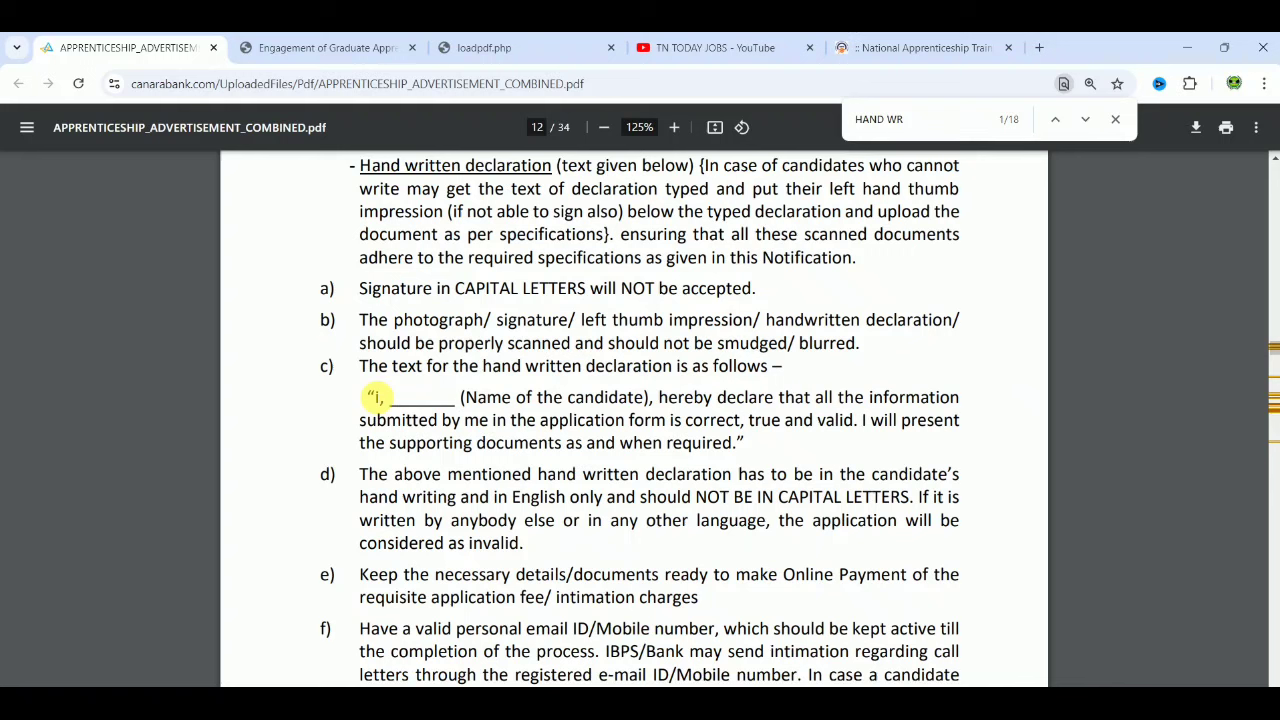
{"action": "left_click_drag", "start_coordinate": [375, 397], "coordinate": [735, 452]}
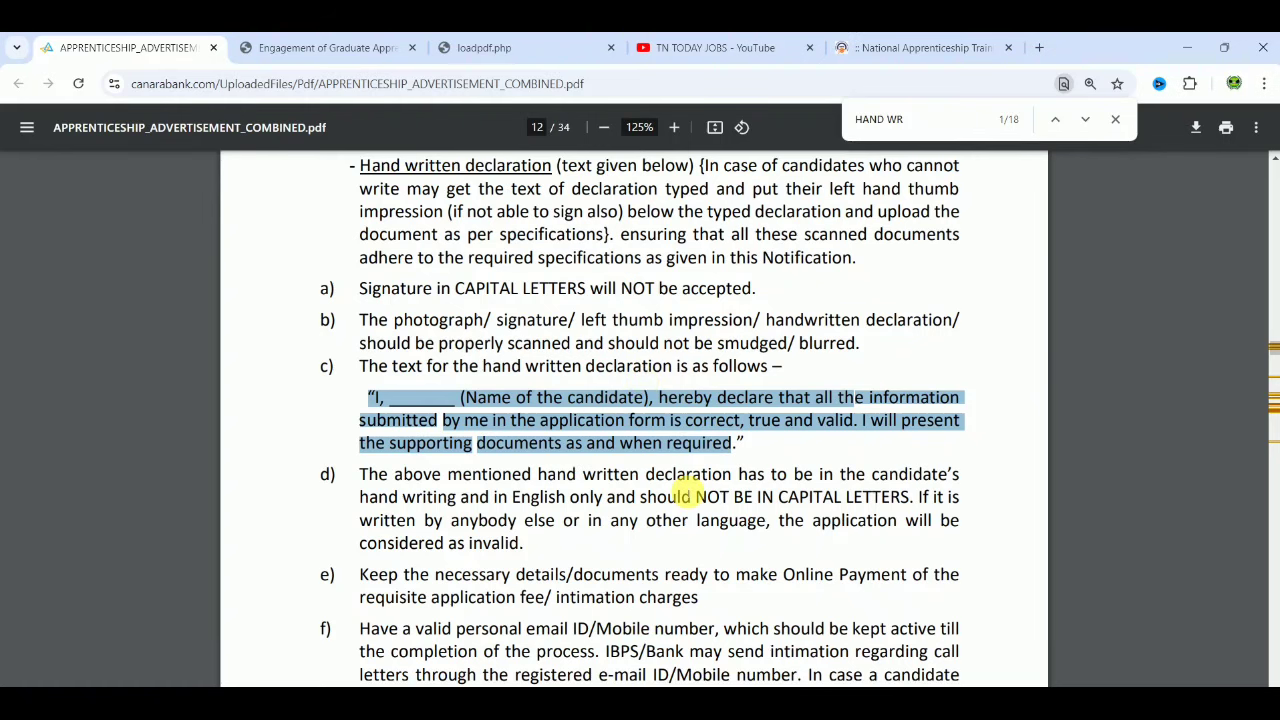
{"action": "left_click", "coordinate": [333, 48]}
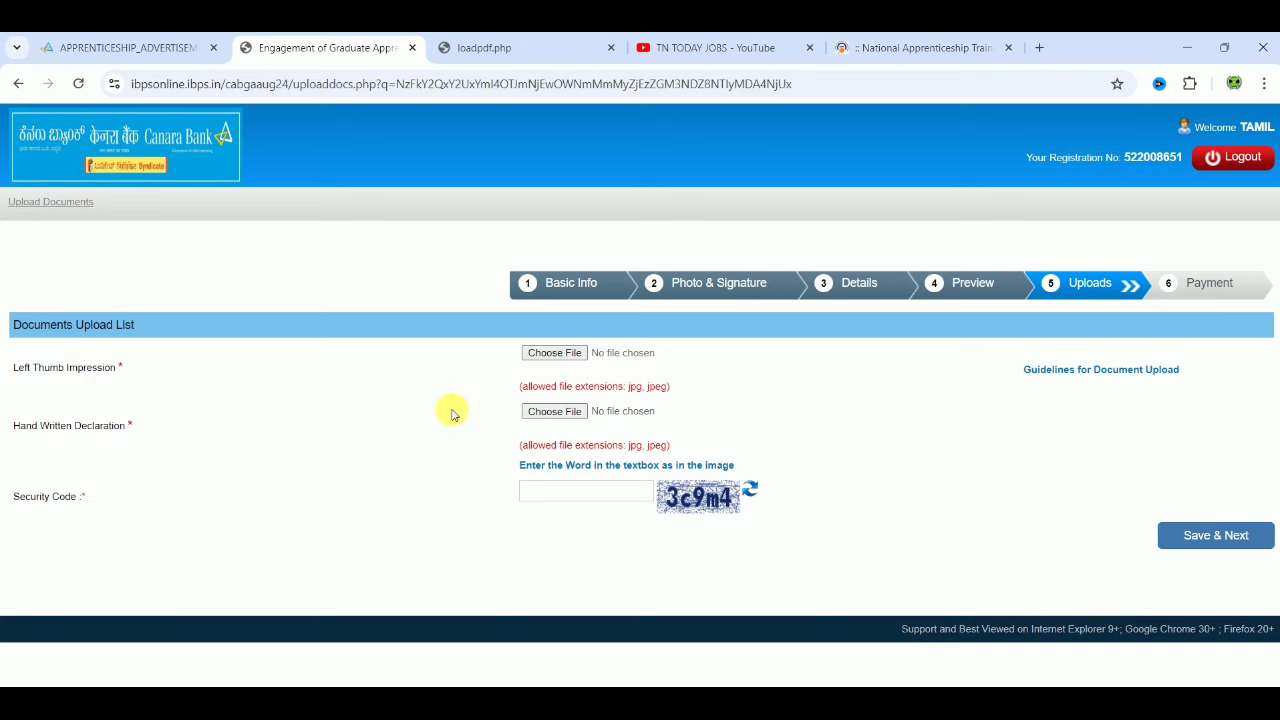
Step: Enter the security code, submit the ₹500.00 fee form and confirm proceeding to payment
{"action": "left_click", "coordinate": [617, 496]}
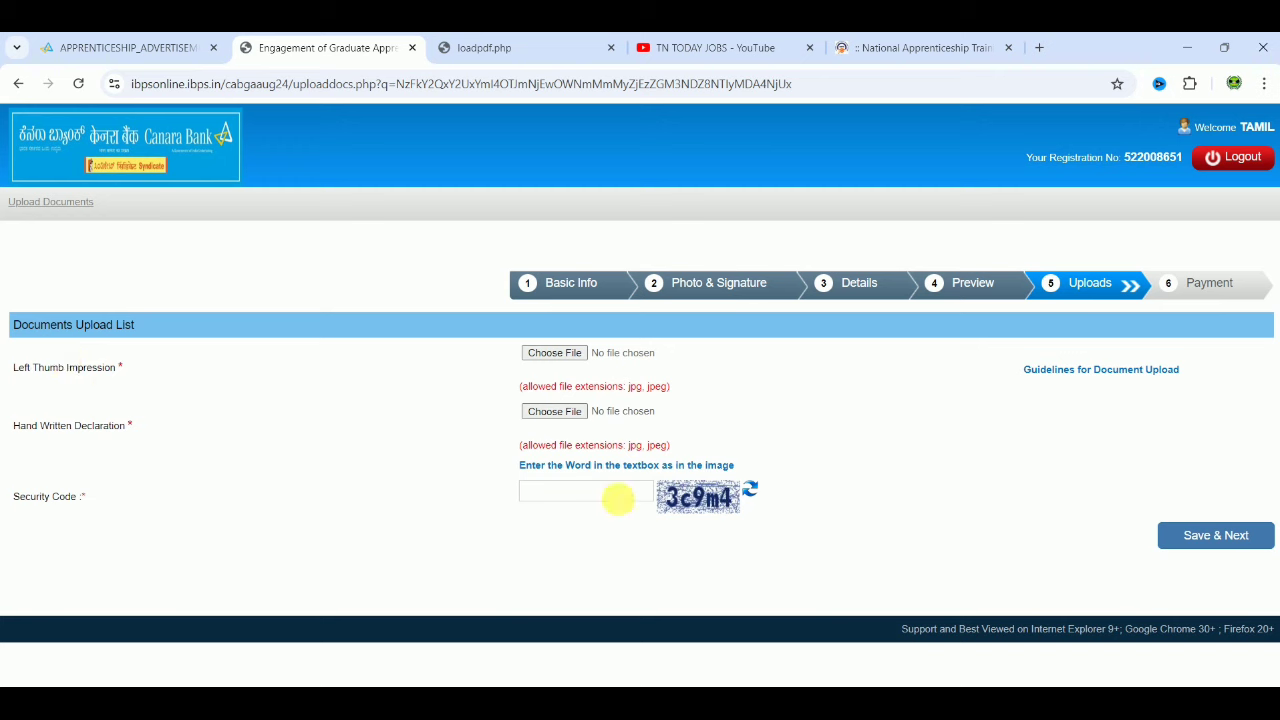
{"action": "type", "text": "3c9m4"}
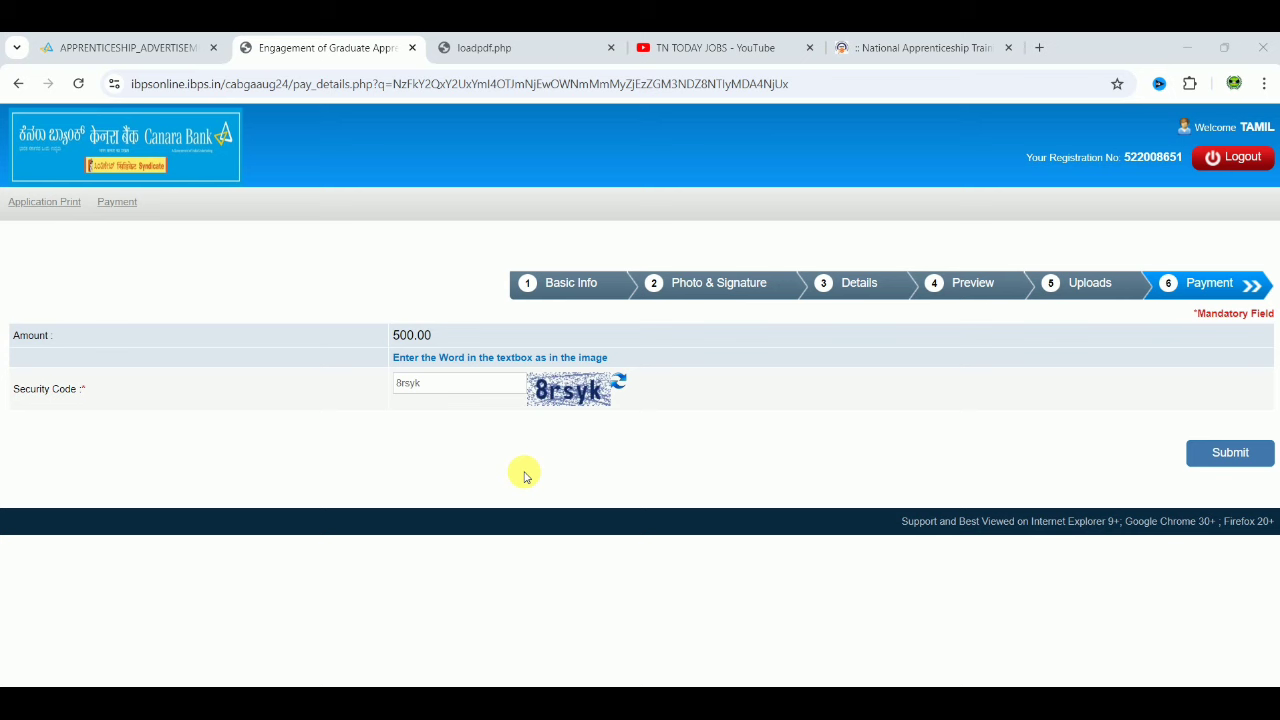
{"action": "left_click", "coordinate": [1242, 456]}
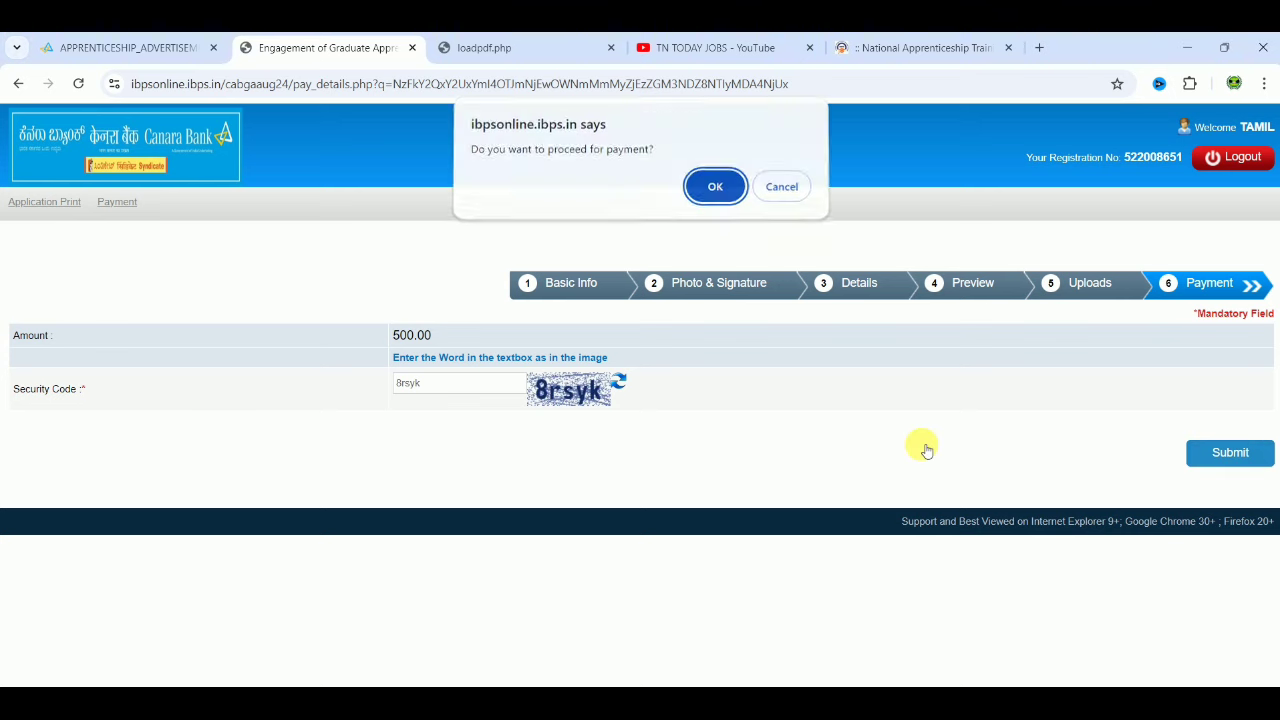
{"action": "left_click", "coordinate": [716, 190]}
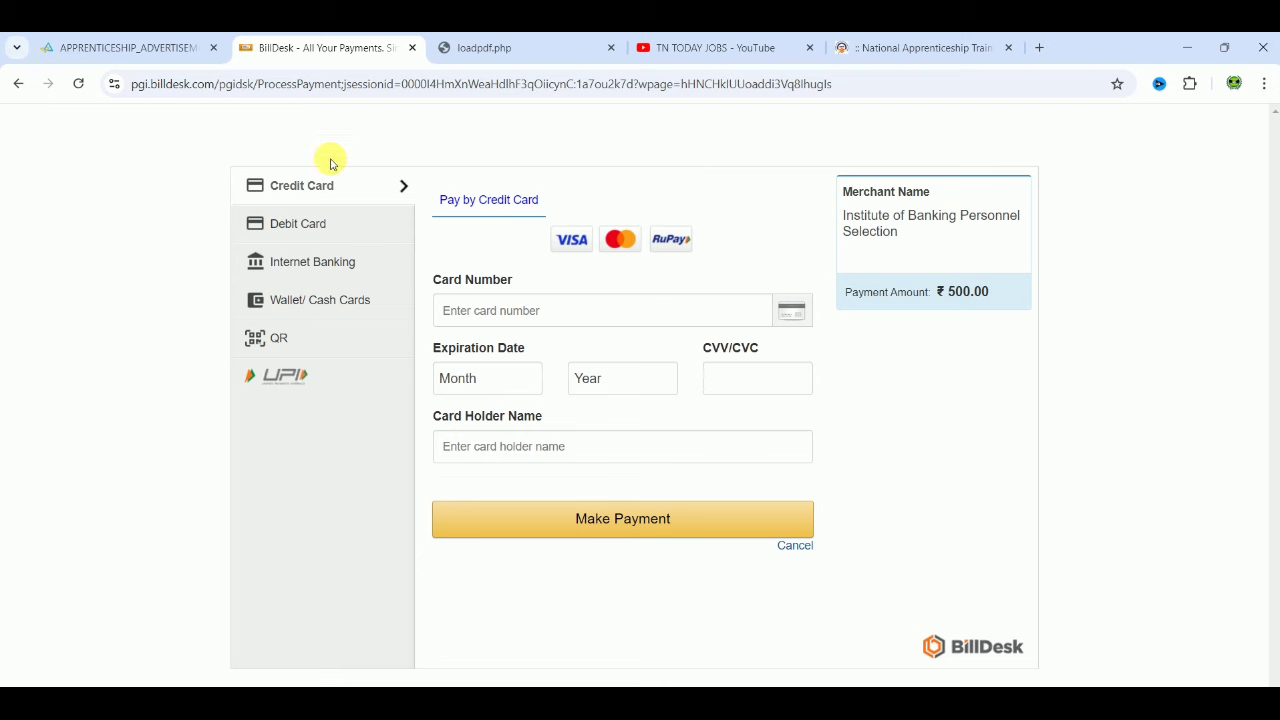
Step: In the advertisement PDF, go back to the previous 'selection' match and read down to page 11's Final Selection conditions
{"action": "left_click", "coordinate": [158, 60]}
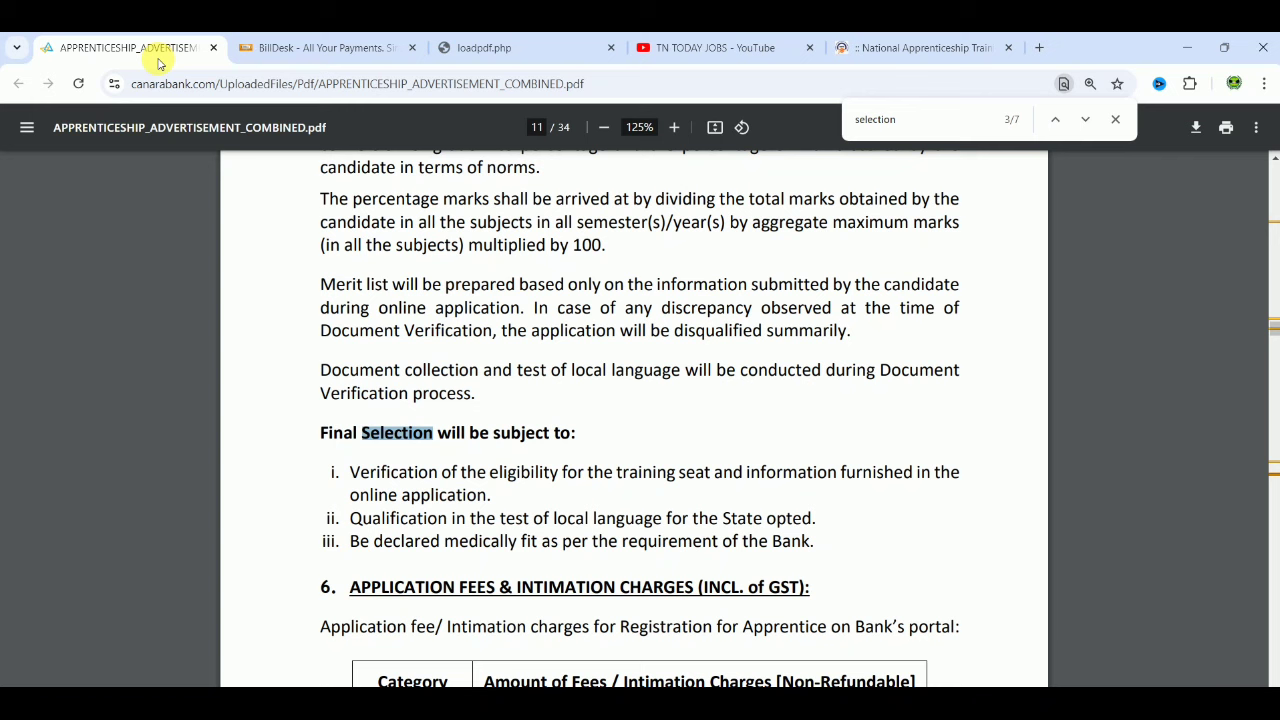
{"action": "left_click", "coordinate": [1061, 120]}
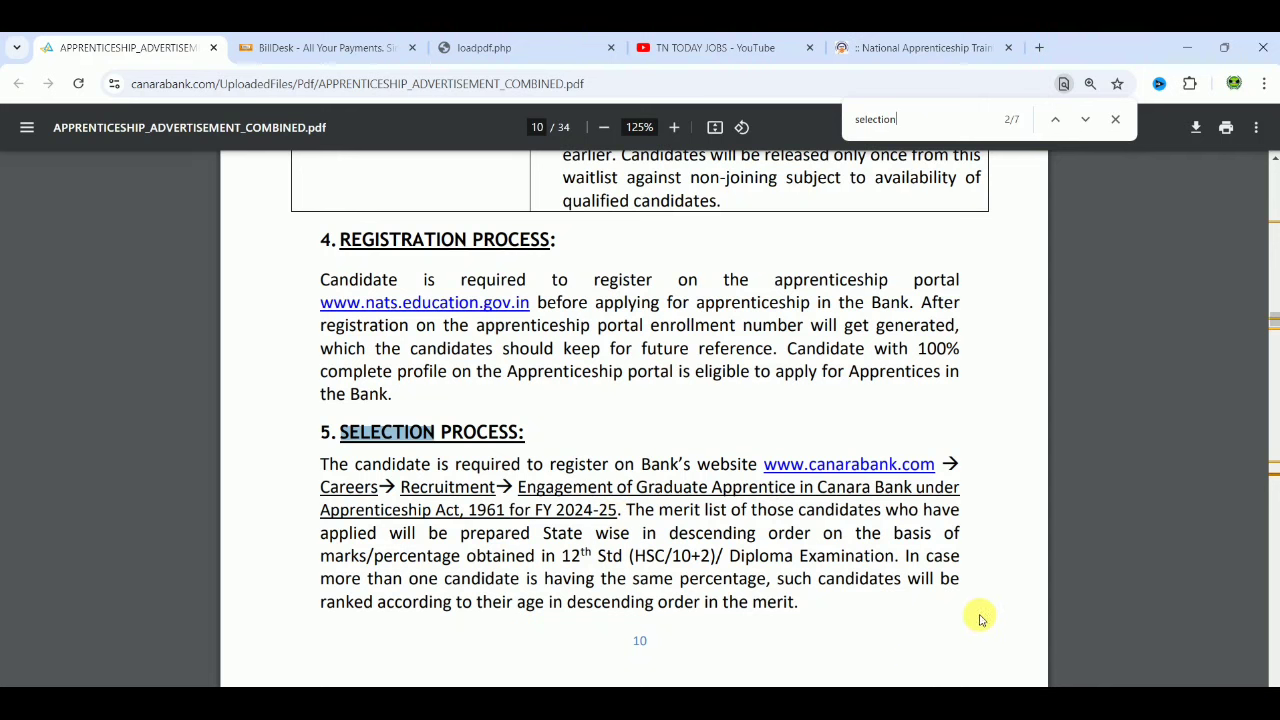
{"action": "left_click", "coordinate": [1093, 612]}
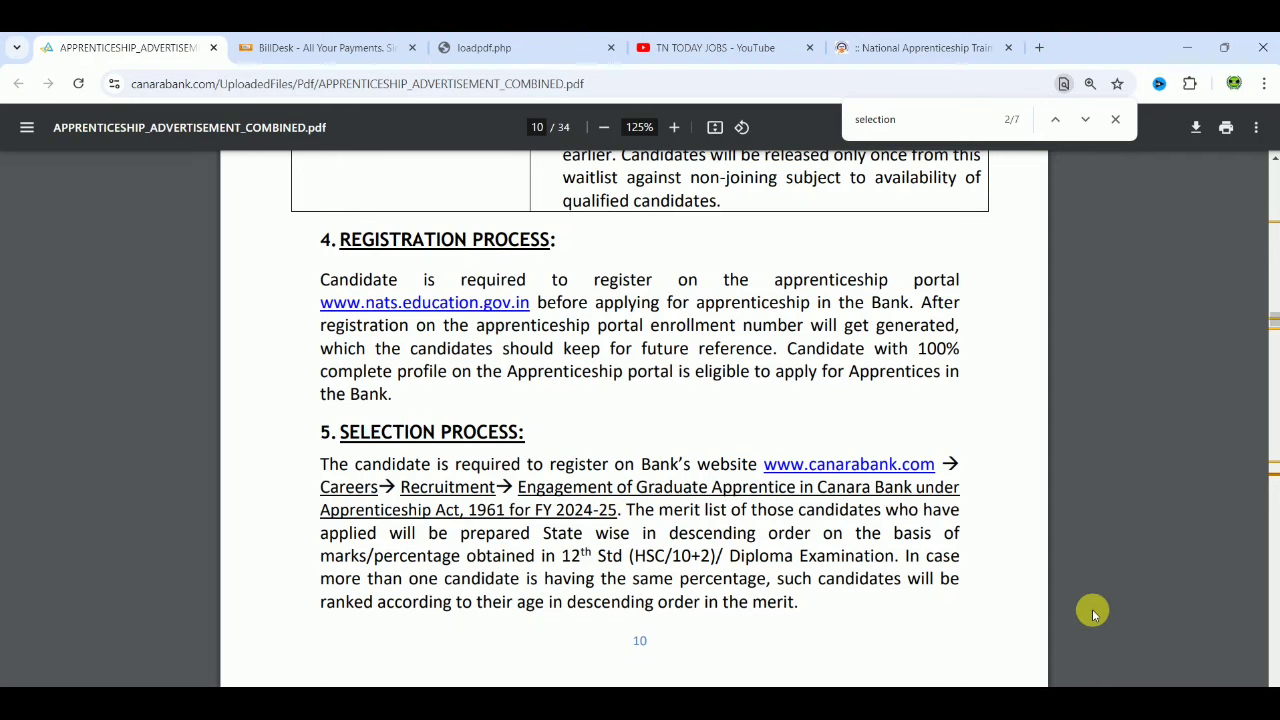
{"action": "scroll", "coordinate": [1093, 612], "scroll_direction": "down", "scroll_amount": 3}
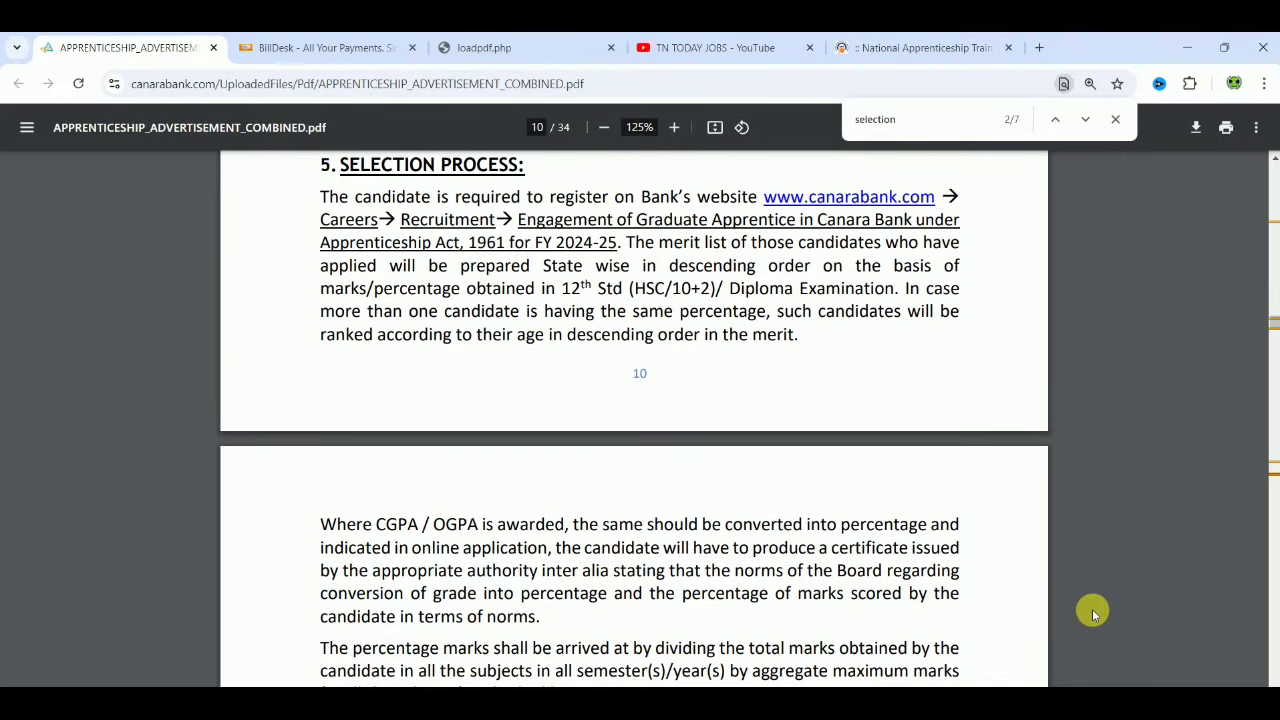
{"action": "scroll", "coordinate": [1092, 609], "scroll_direction": "down", "scroll_amount": 2}
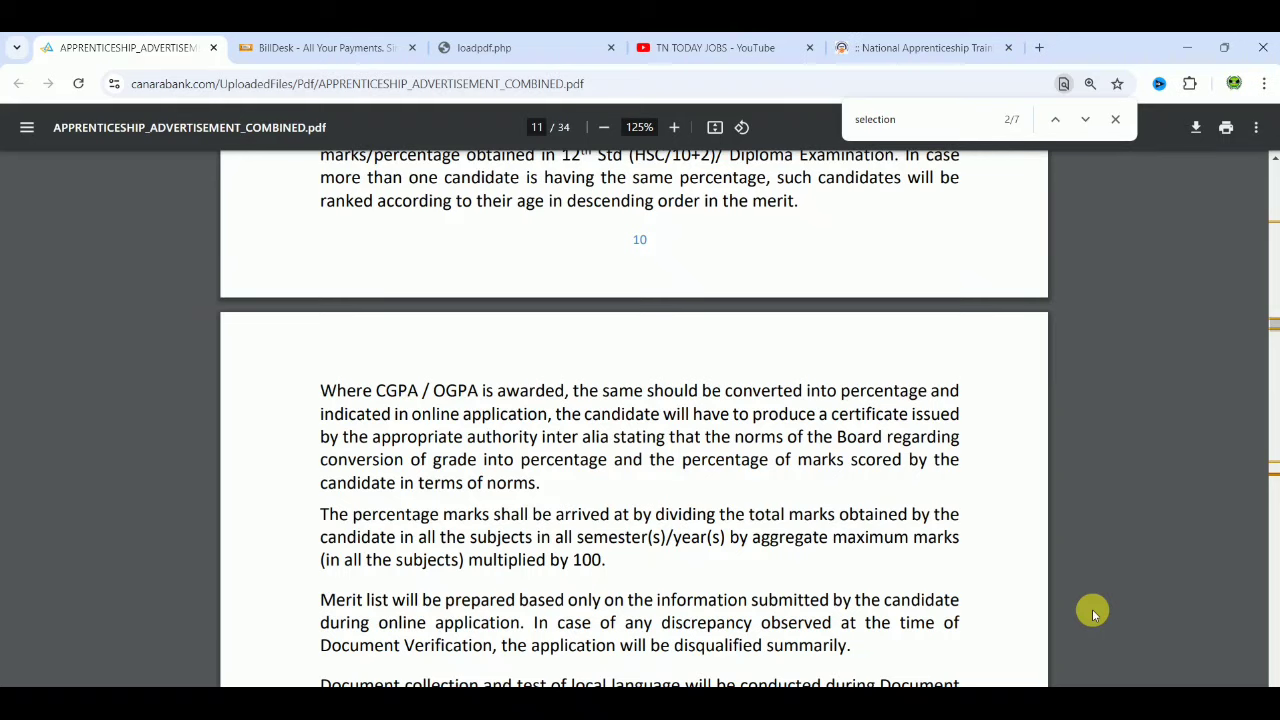
{"action": "scroll", "coordinate": [1093, 613], "scroll_direction": "down", "scroll_amount": 2}
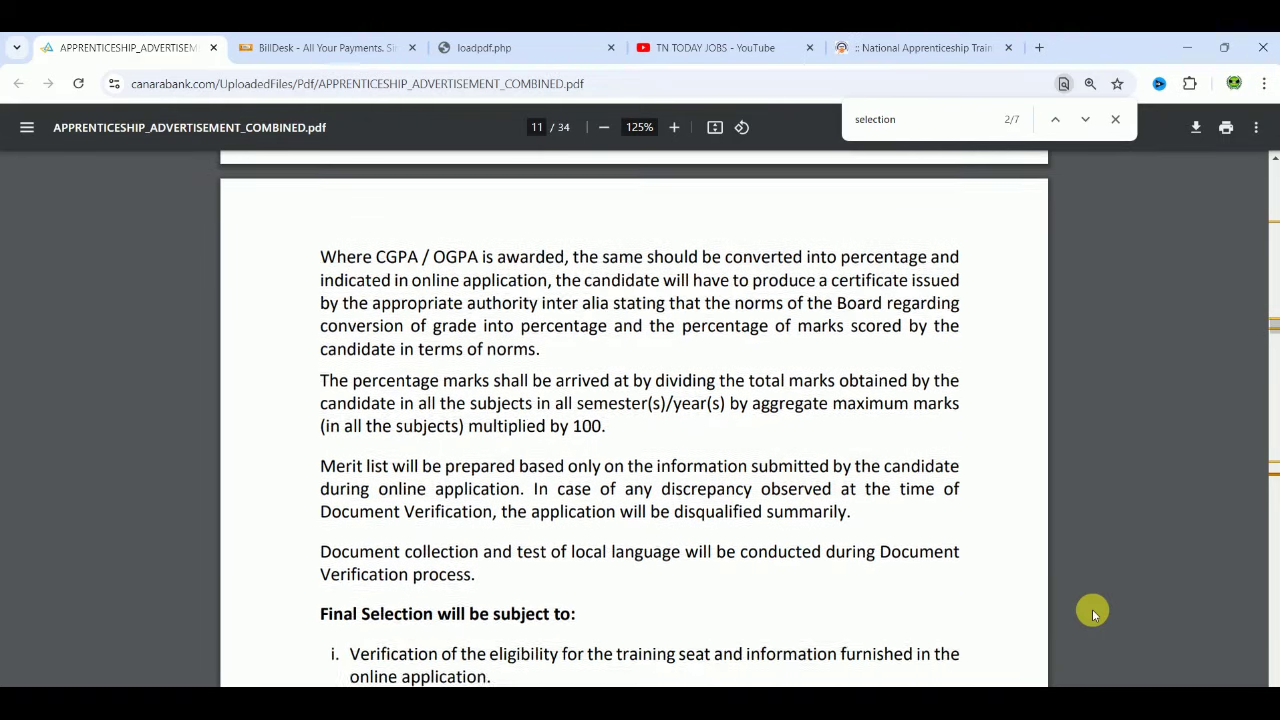
{"action": "scroll", "coordinate": [1092, 612], "scroll_direction": "down", "scroll_amount": 1}
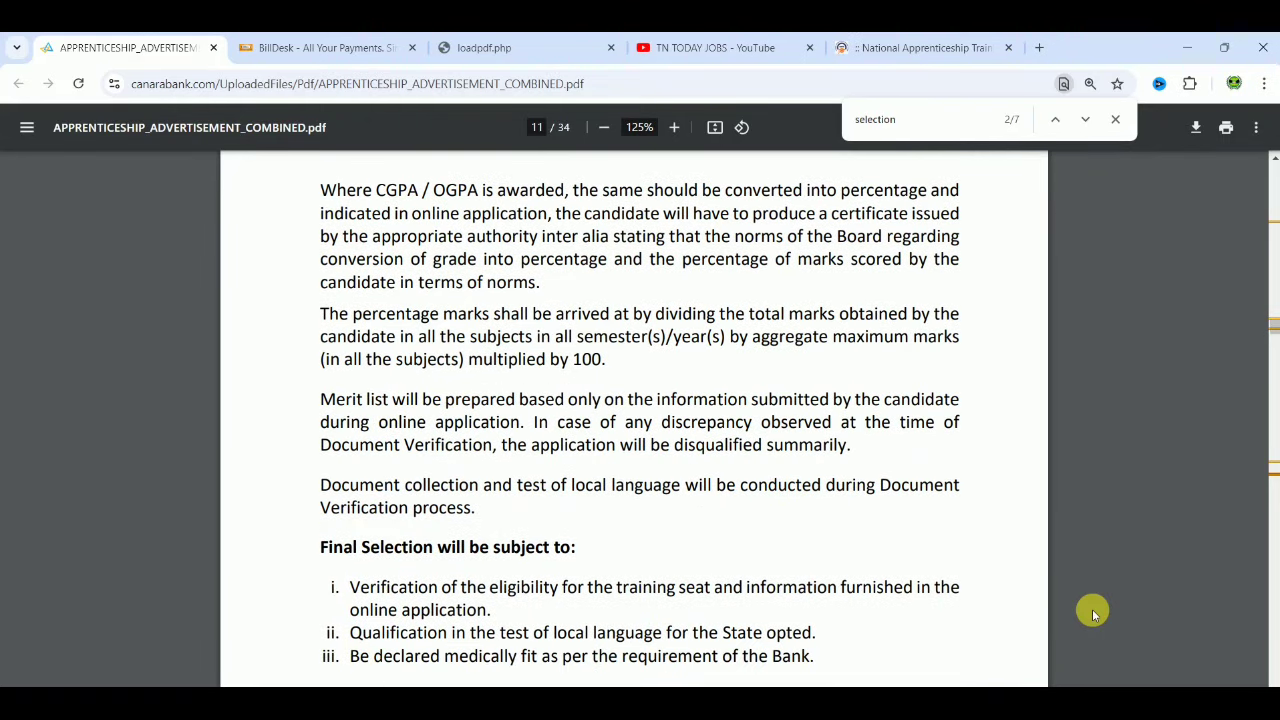